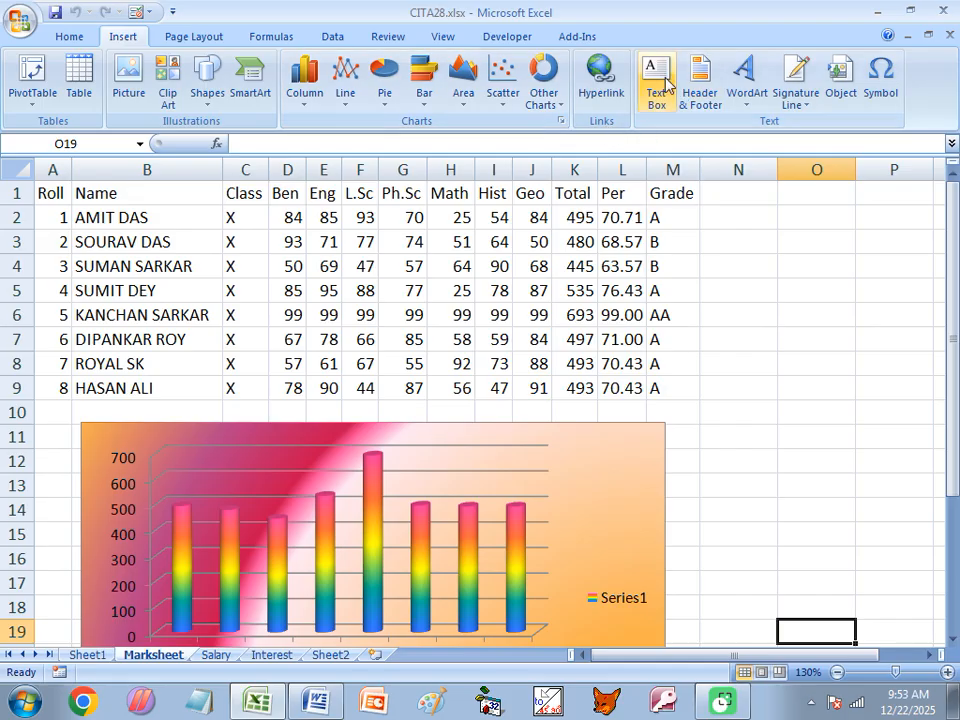
- Insert a WordArt in the orange gradient style from the second column of the last row, with the text "CCXZ"
{"action": "left_click", "coordinate": [749, 92]}
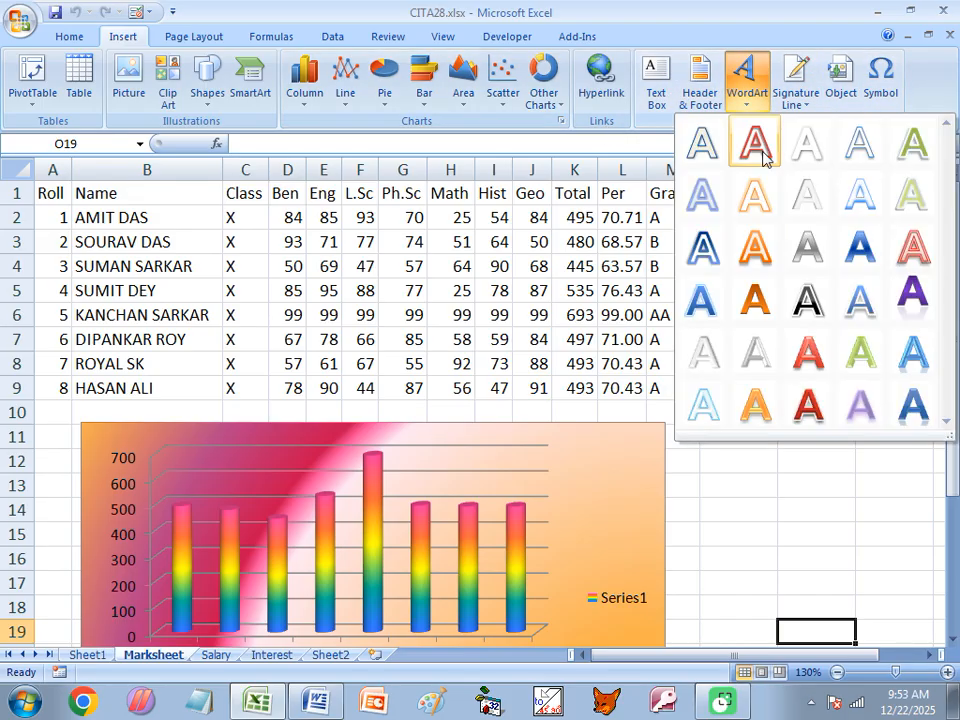
{"action": "left_click", "coordinate": [756, 408]}
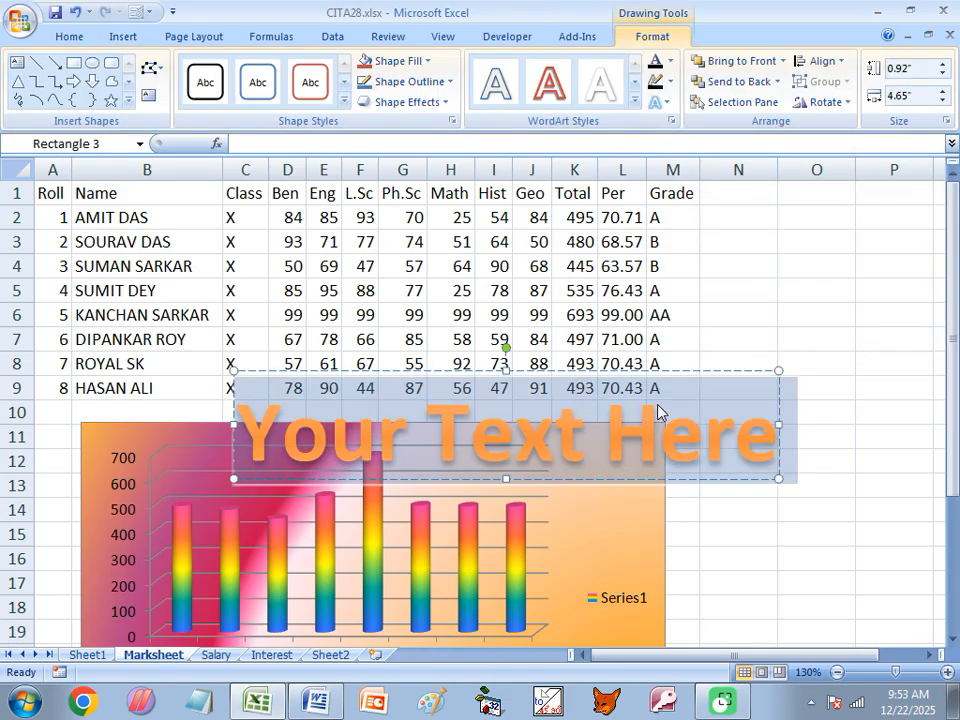
{"action": "left_click", "coordinate": [630, 444]}
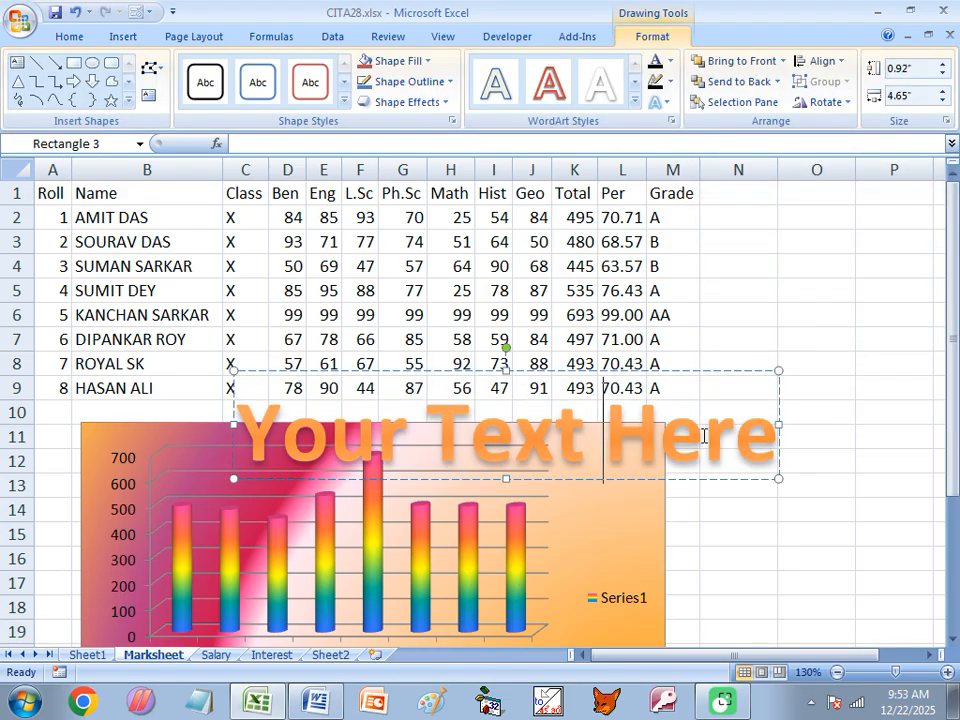
{"action": "left_click_drag", "start_coordinate": [707, 440], "coordinate": [310, 458]}
{"action": "type", "text": "CCXZ"}
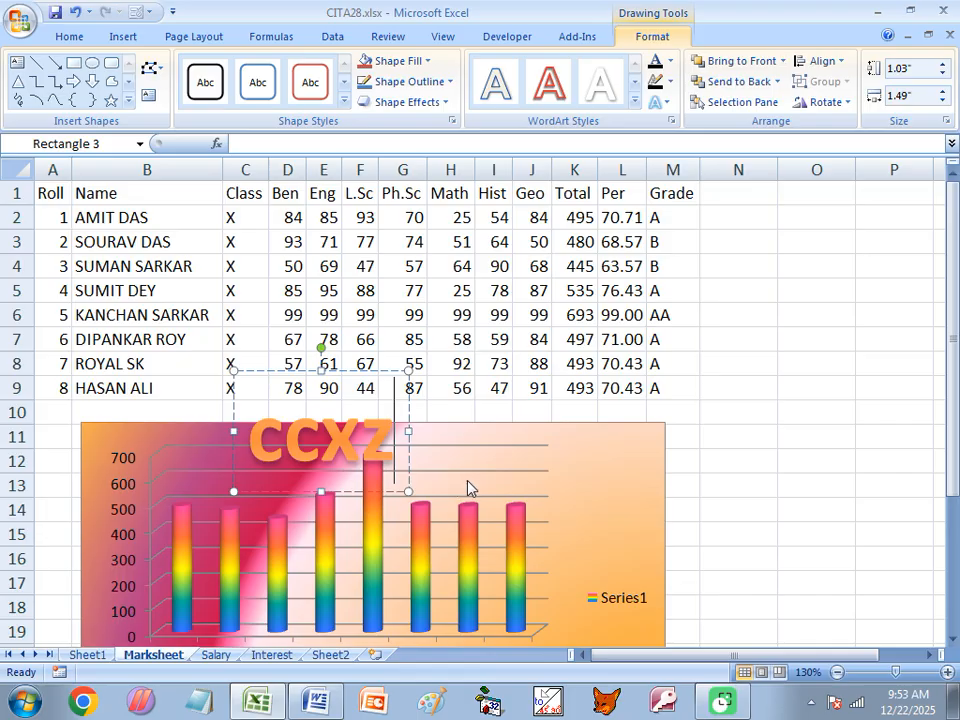
- Move the CCXZ WordArt to the blank cells in columns N to P beside the marks table, and delete it
{"action": "left_click", "coordinate": [438, 486]}
{"action": "left_click", "coordinate": [369, 441]}
{"action": "left_click_drag", "start_coordinate": [370, 376], "coordinate": [859, 227]}
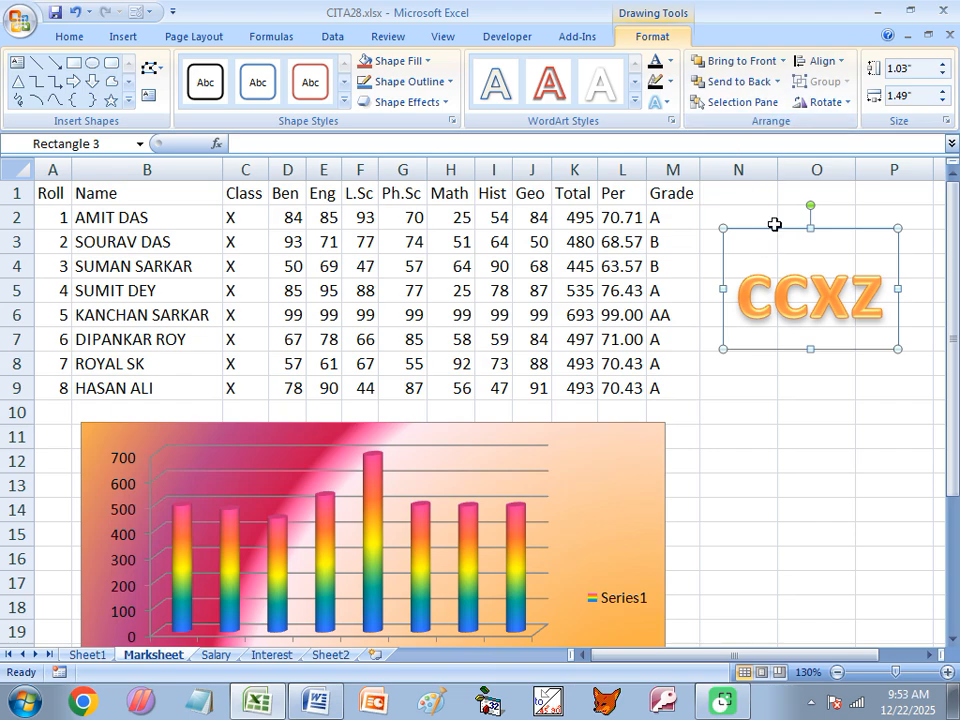
{"action": "key", "text": "Delete"}
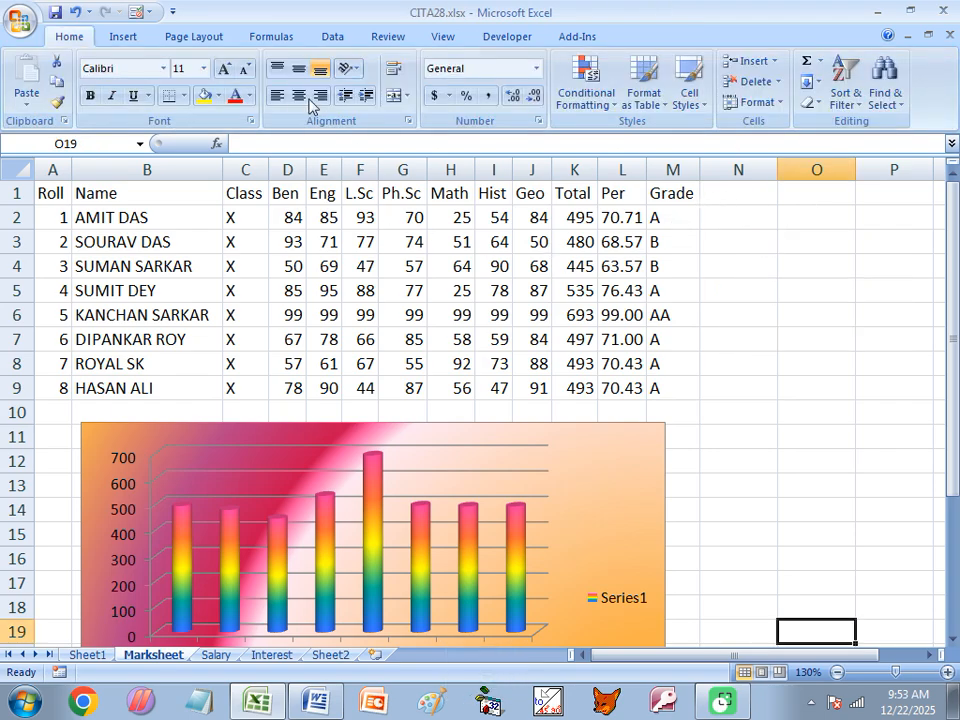
- Switch to the Word class notes to read the Data Tab page on sorting, and return to the Excel workbook
{"action": "left_click", "coordinate": [134, 38]}
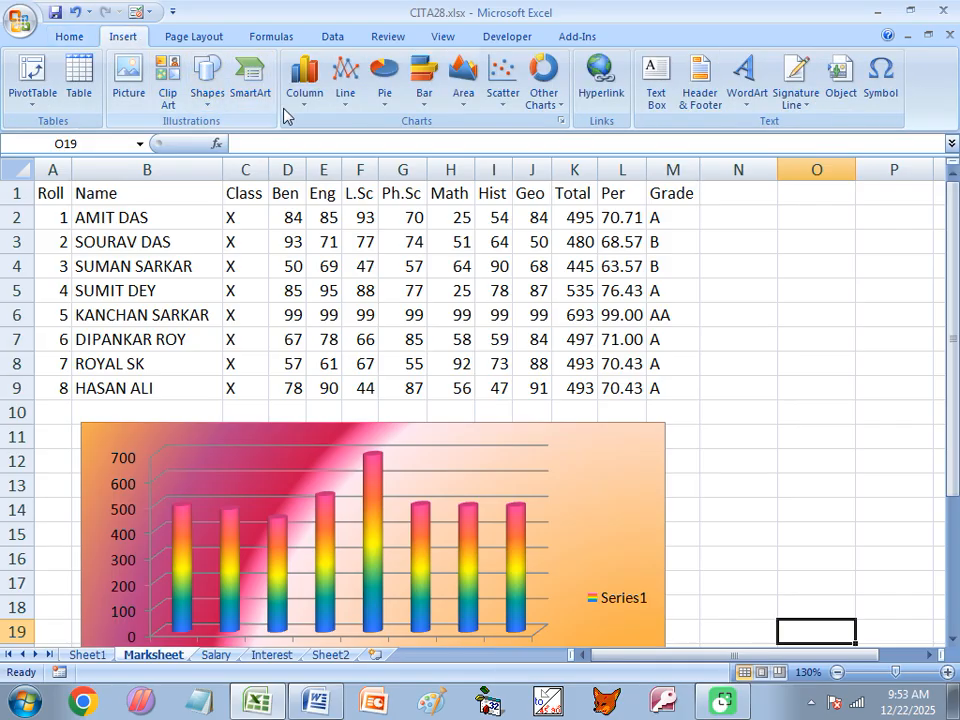
{"action": "left_click", "coordinate": [203, 38]}
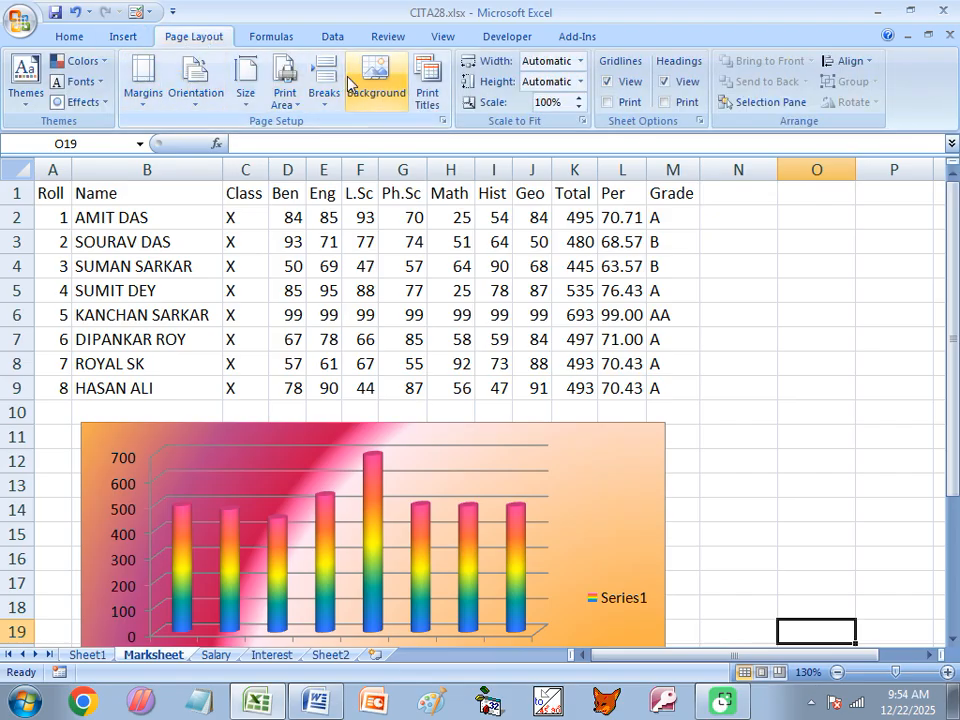
{"action": "left_click", "coordinate": [314, 710]}
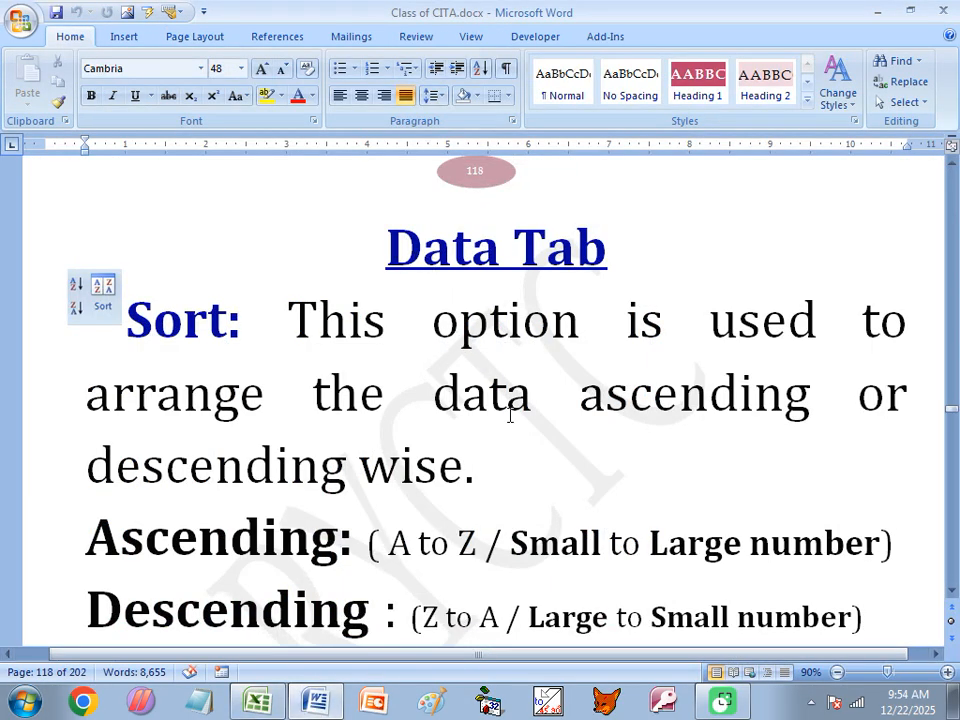
{"action": "left_click", "coordinate": [257, 700]}
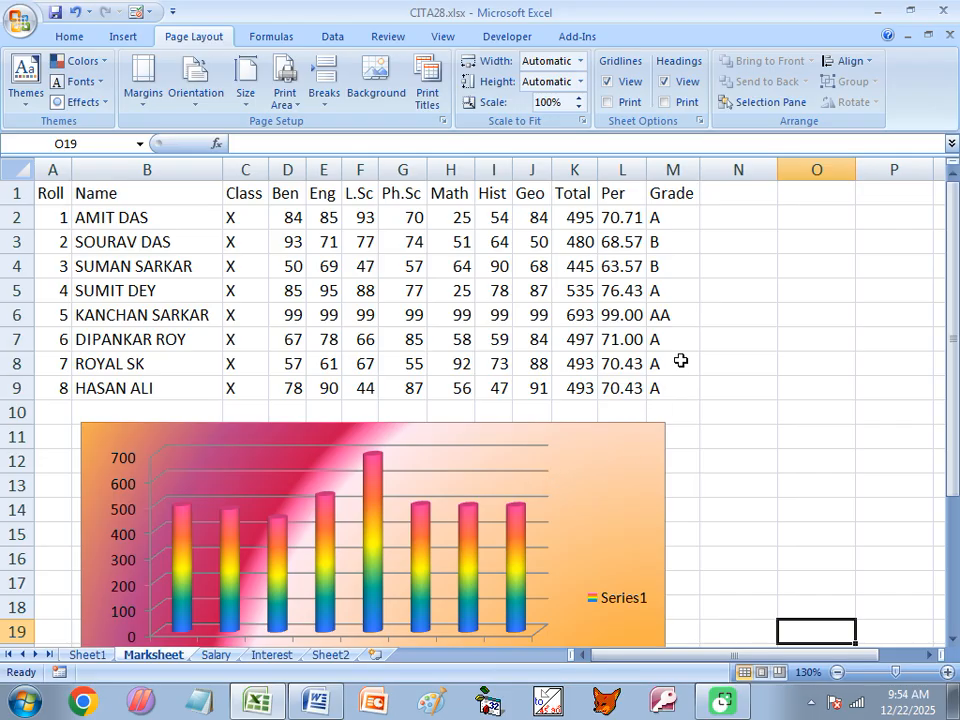
- Restore the CITA28.xlsx workbook window from its maximized state, and extend its lower edge down to the status bar
{"action": "left_click", "coordinate": [929, 36]}
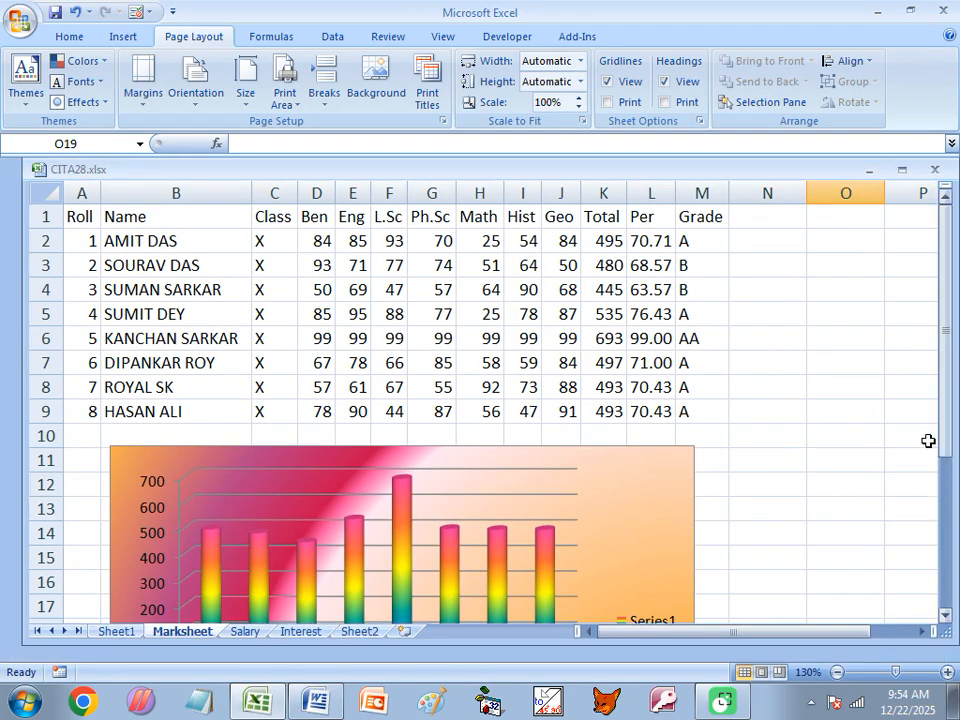
{"action": "left_click_drag", "start_coordinate": [943, 154], "coordinate": [938, 190]}
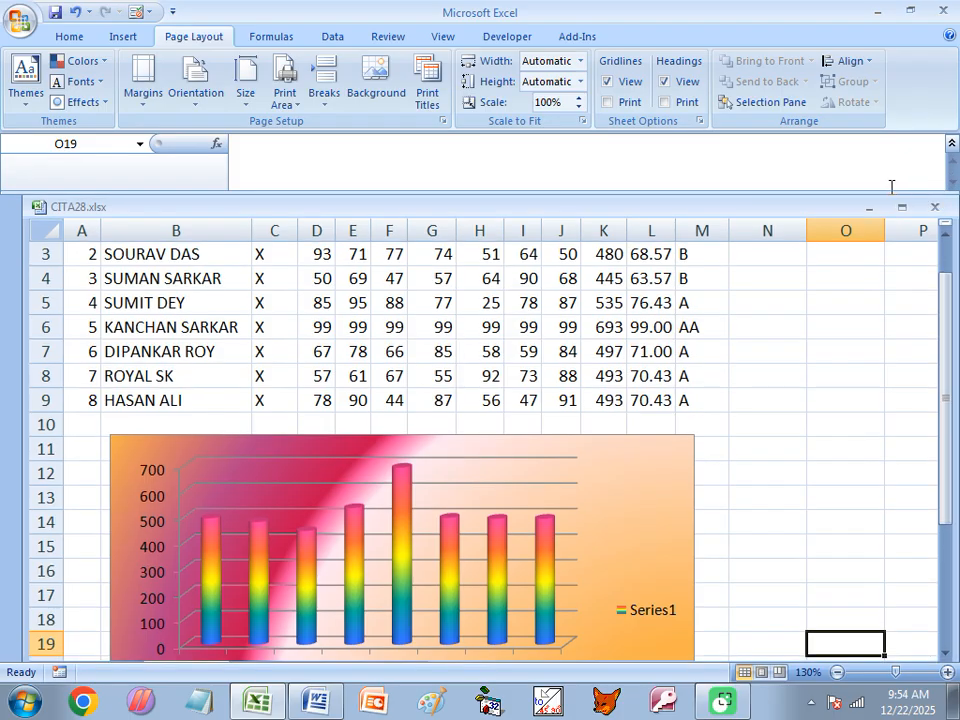
{"action": "left_click_drag", "start_coordinate": [836, 212], "coordinate": [830, 155]}
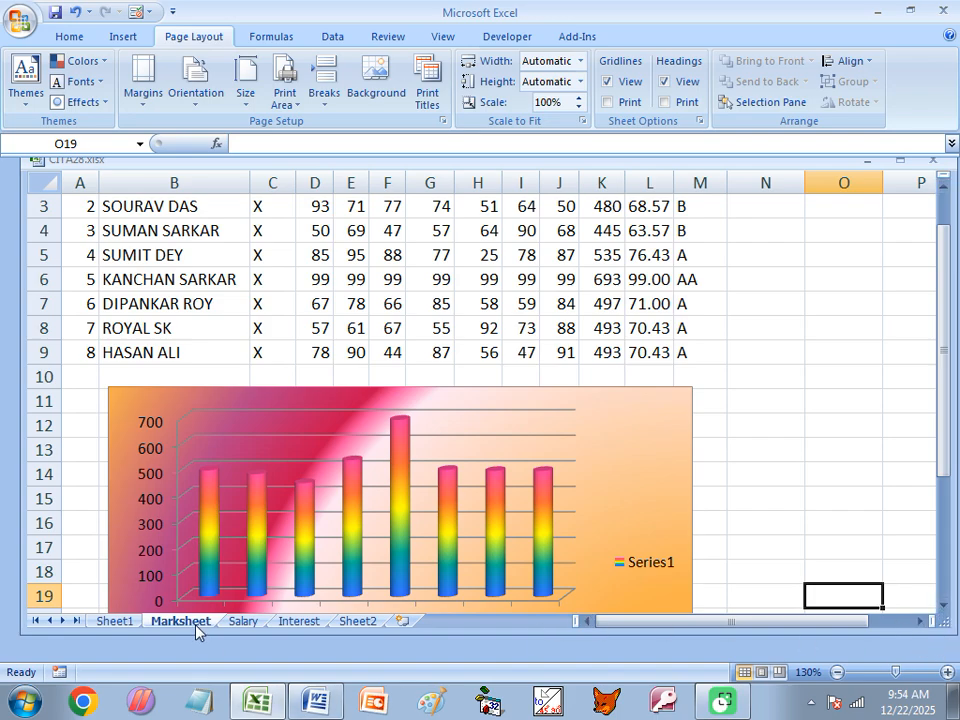
{"action": "left_click_drag", "start_coordinate": [194, 632], "coordinate": [207, 662]}
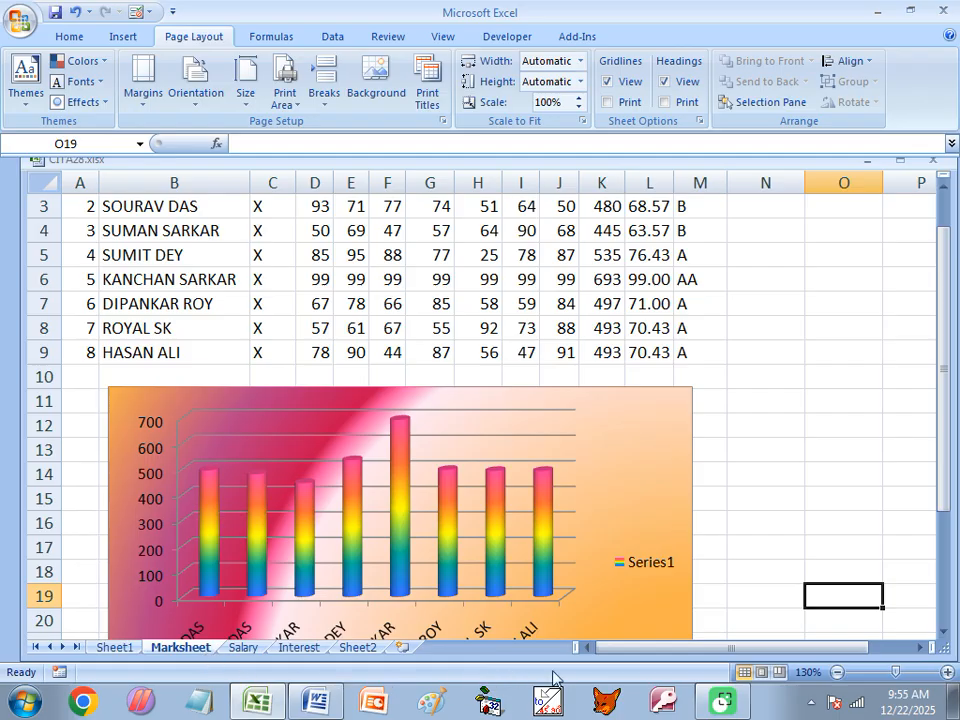
{"action": "left_click", "coordinate": [763, 676]}
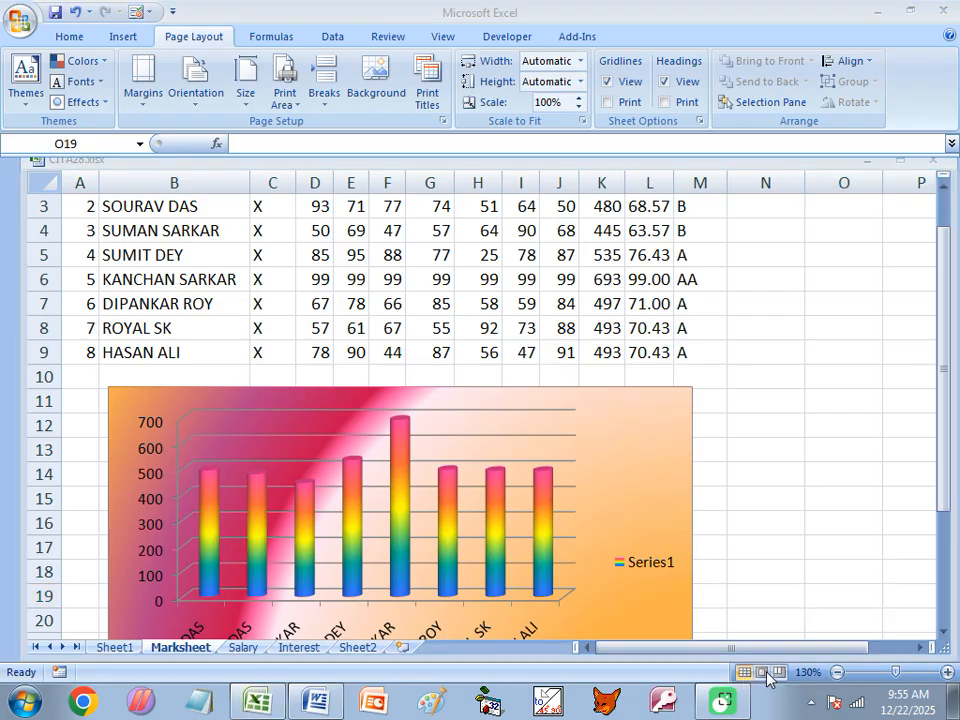
{"action": "left_click", "coordinate": [880, 490]}
{"action": "left_click", "coordinate": [787, 565]}
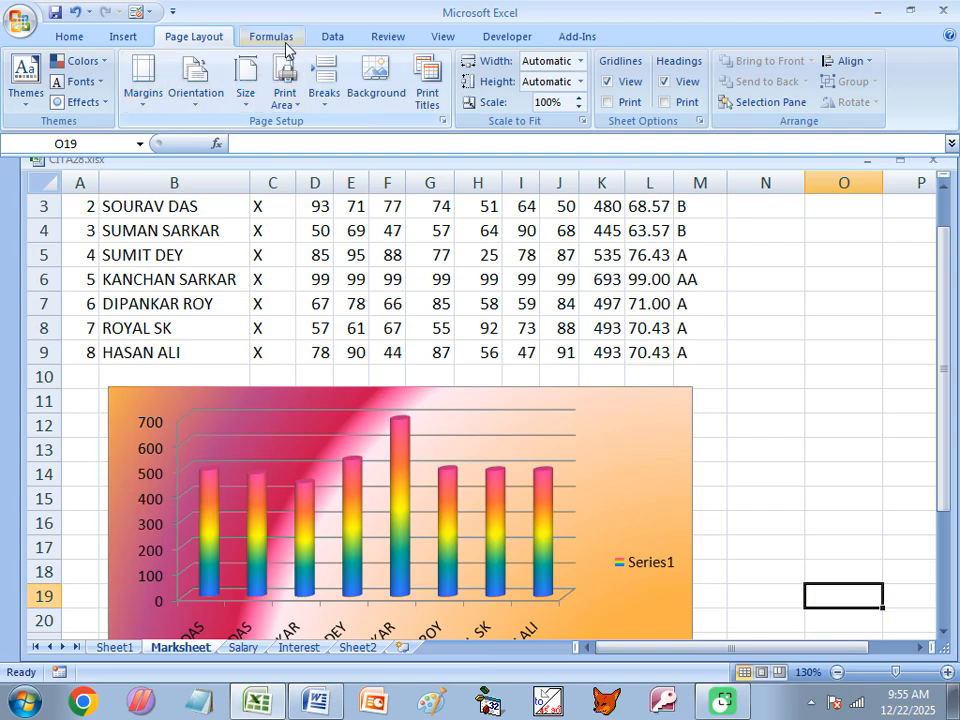
- Show the Marksheet sheet in Page Layout view and look over the whole page
{"action": "left_click", "coordinate": [445, 40]}
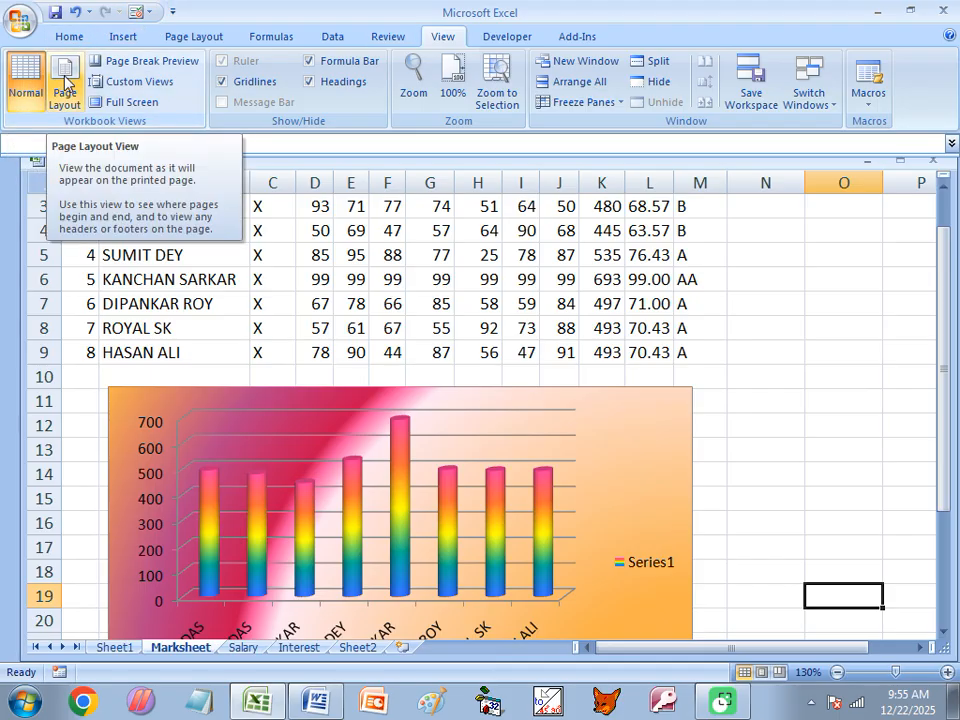
{"action": "left_click", "coordinate": [386, 303]}
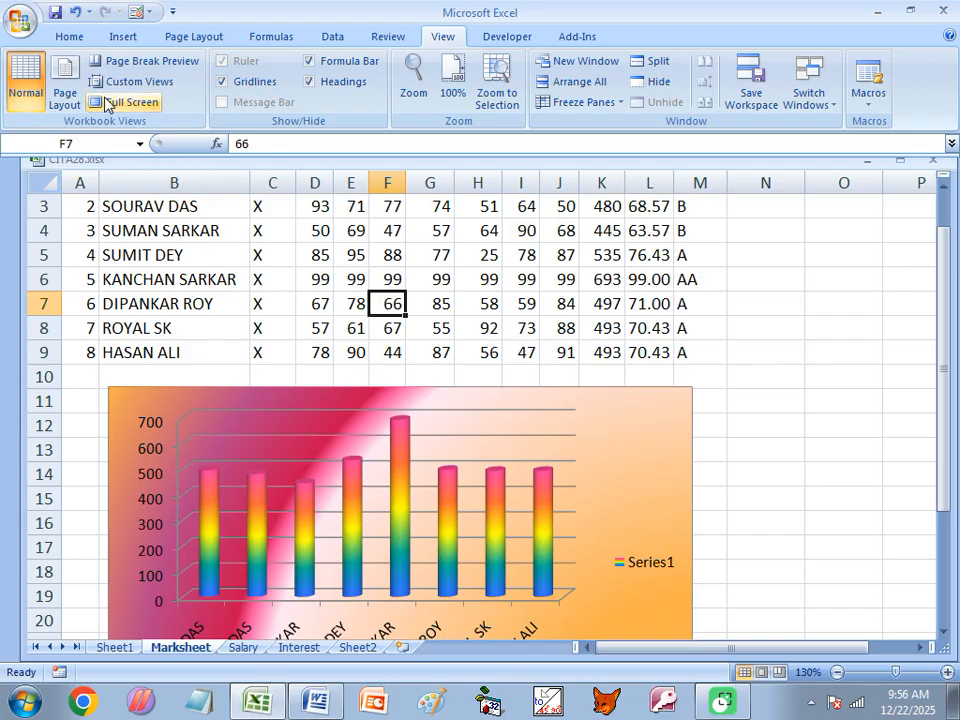
{"action": "left_click", "coordinate": [66, 80]}
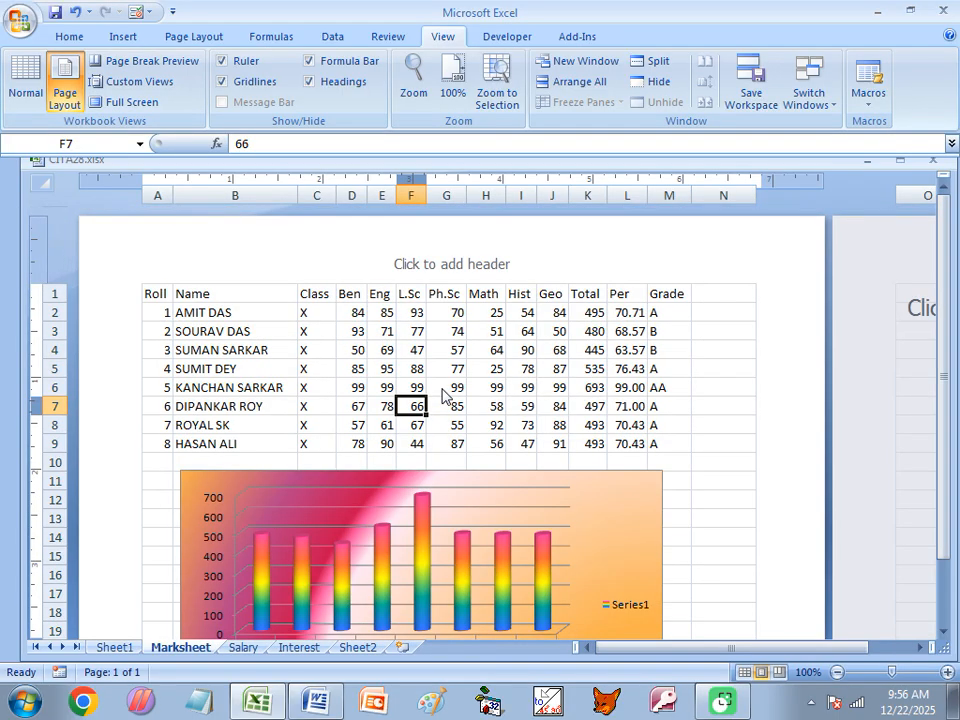
{"action": "scroll", "coordinate": [441, 388], "scroll_direction": "down", "scroll_amount": 13}
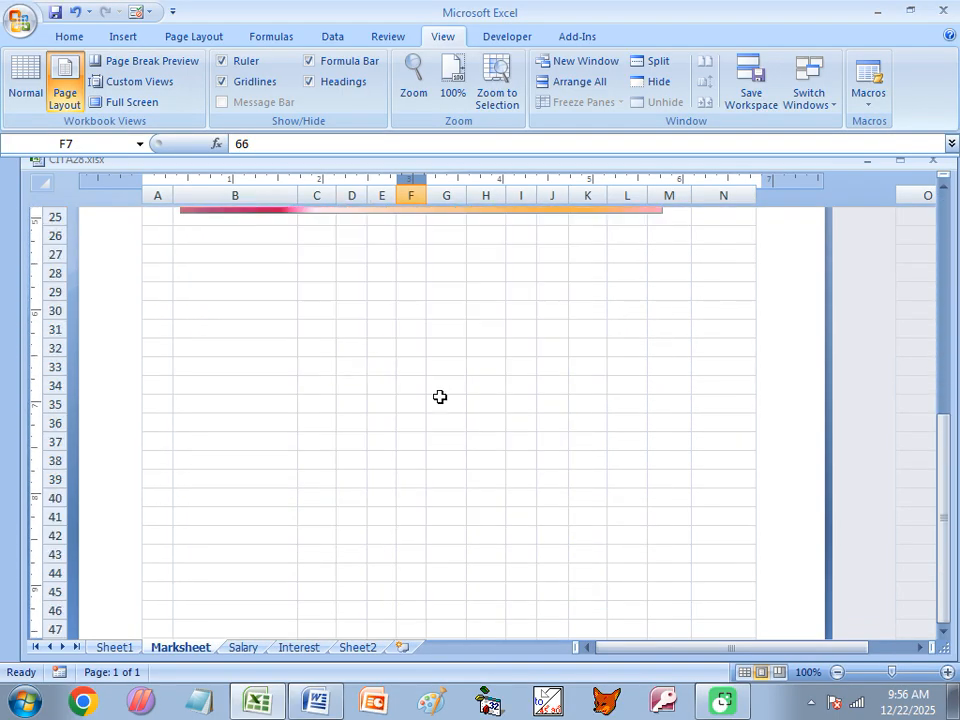
{"action": "scroll", "coordinate": [433, 409], "scroll_direction": "up", "scroll_amount": 13}
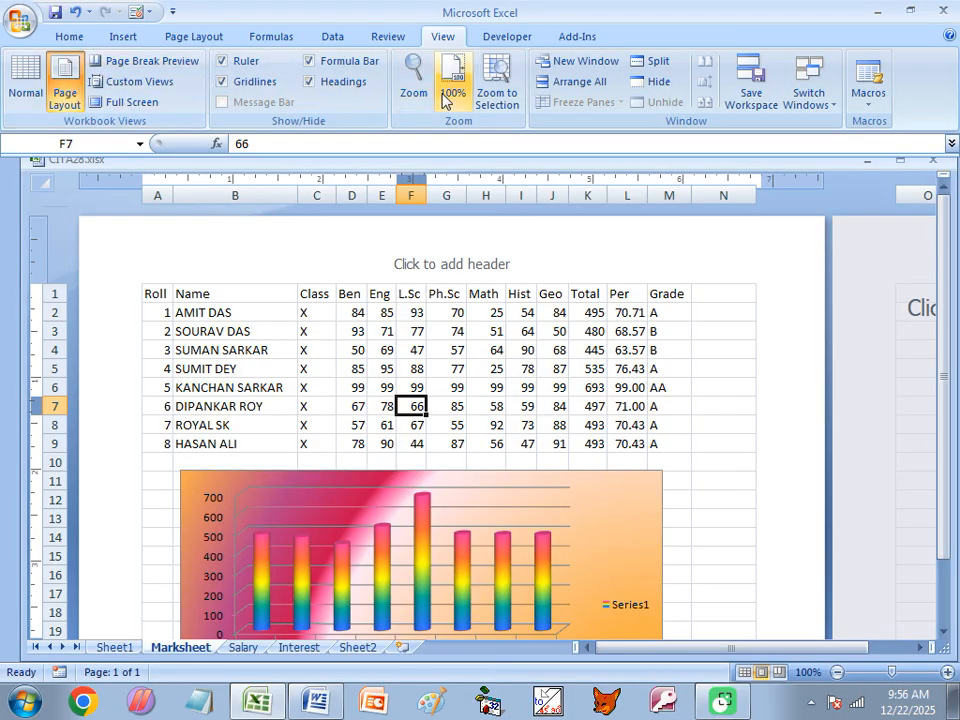
- Check which paper size is selected for the Marksheet sheet without changing it
{"action": "left_click", "coordinate": [190, 37]}
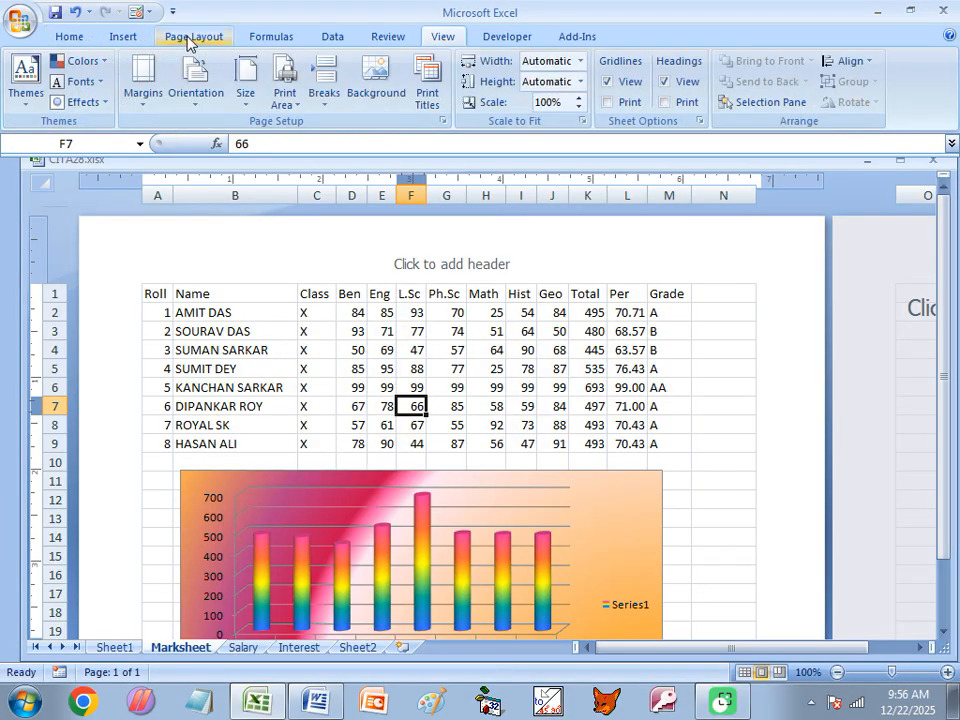
{"action": "left_click", "coordinate": [251, 103]}
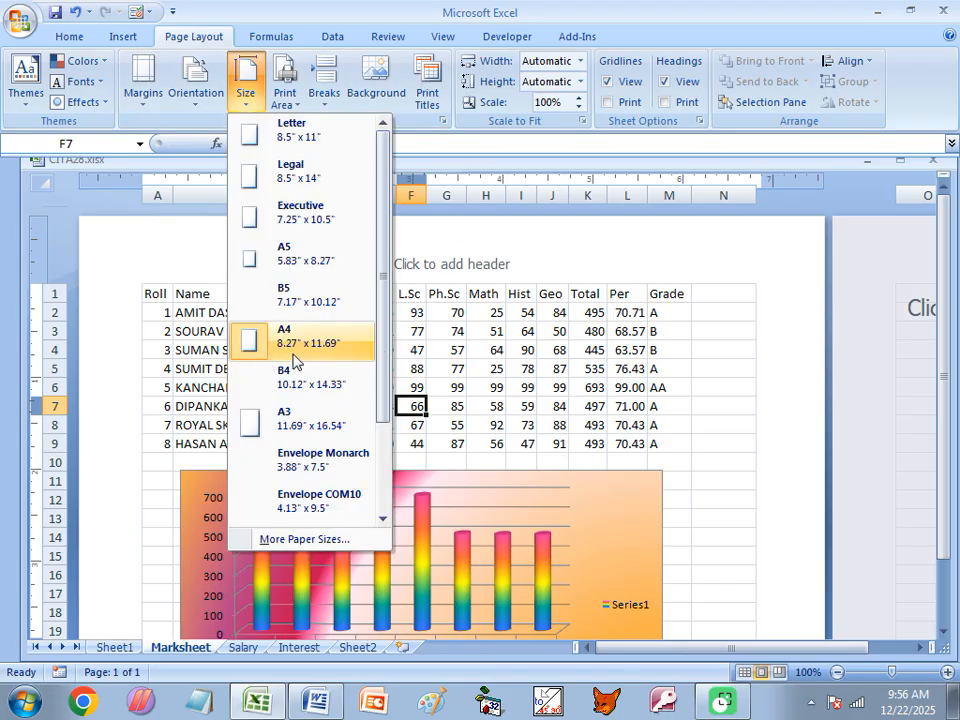
{"action": "left_click", "coordinate": [527, 350]}
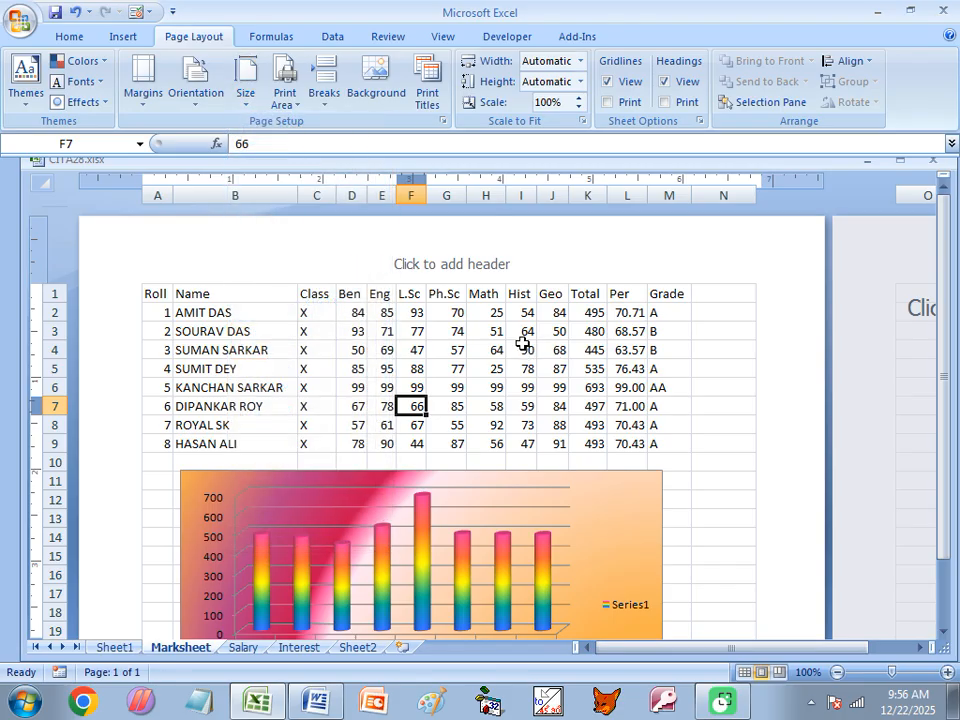
- Open the Marksheet sheet in Print Preview, inspect the table and chart up close, and close the preview
{"action": "left_click", "coordinate": [22, 20]}
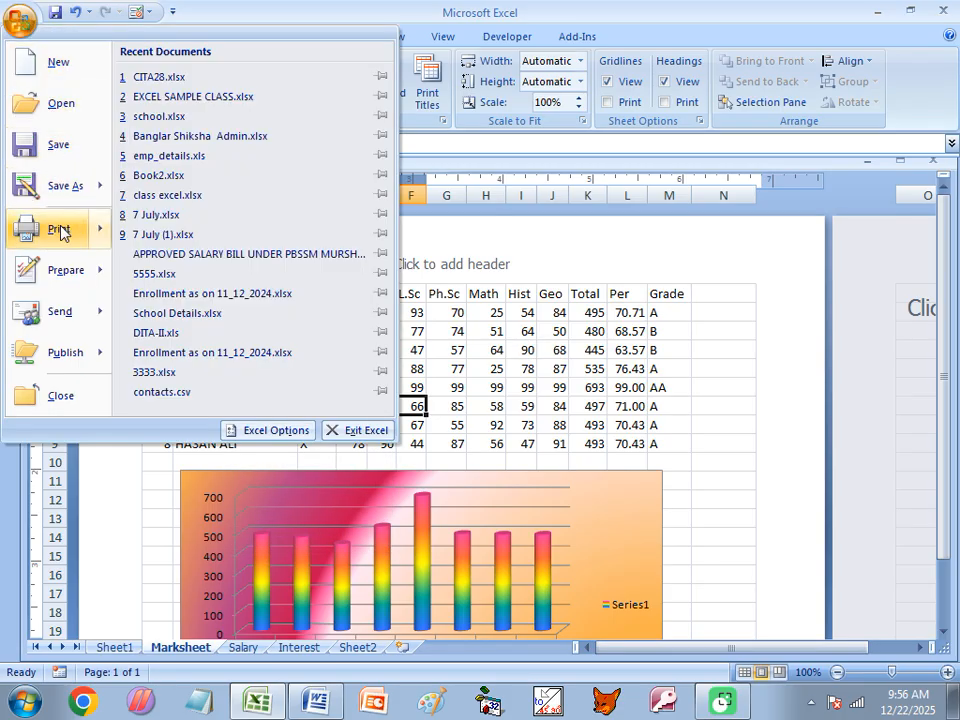
{"action": "mouse_move", "coordinate": [64, 228]}
{"action": "left_click", "coordinate": [158, 196]}
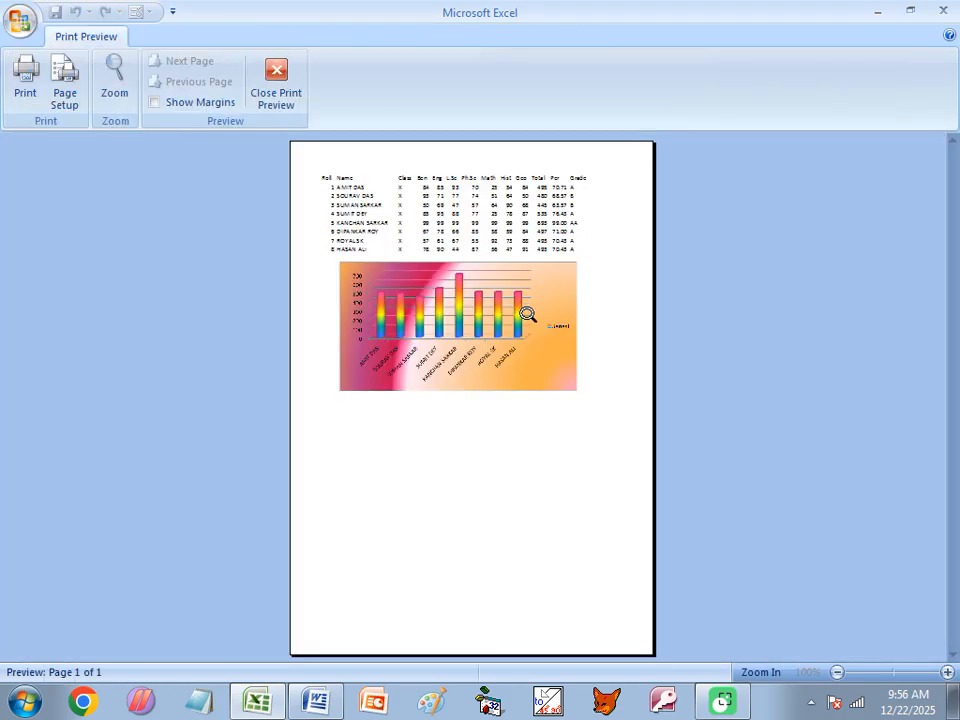
{"action": "left_click", "coordinate": [490, 235]}
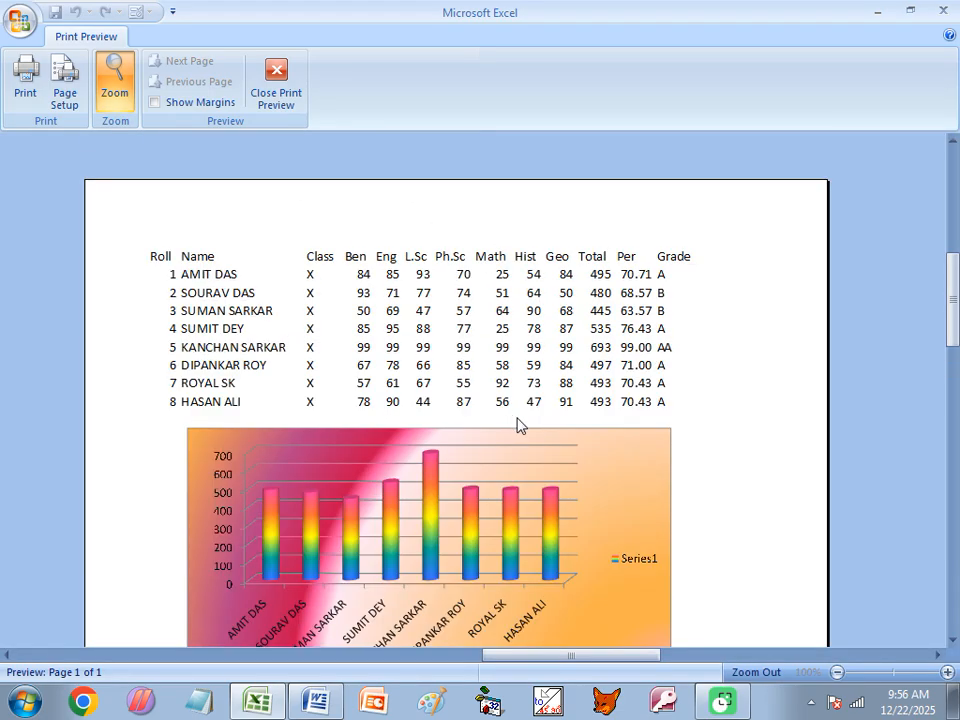
{"action": "scroll", "coordinate": [518, 425], "scroll_direction": "down", "scroll_amount": 3}
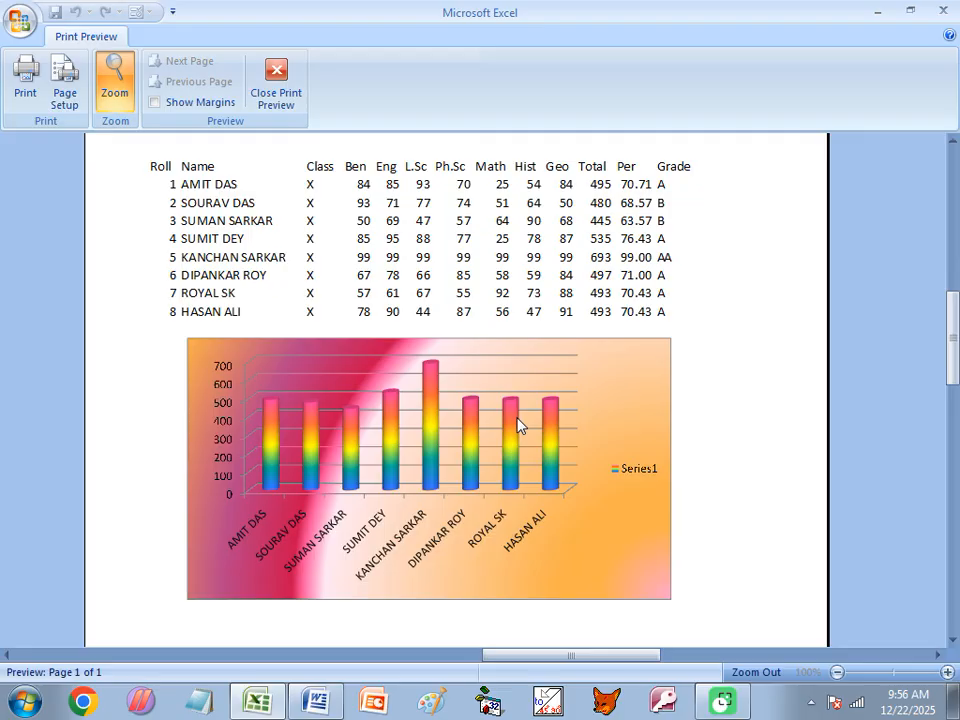
{"action": "left_click", "coordinate": [293, 105]}
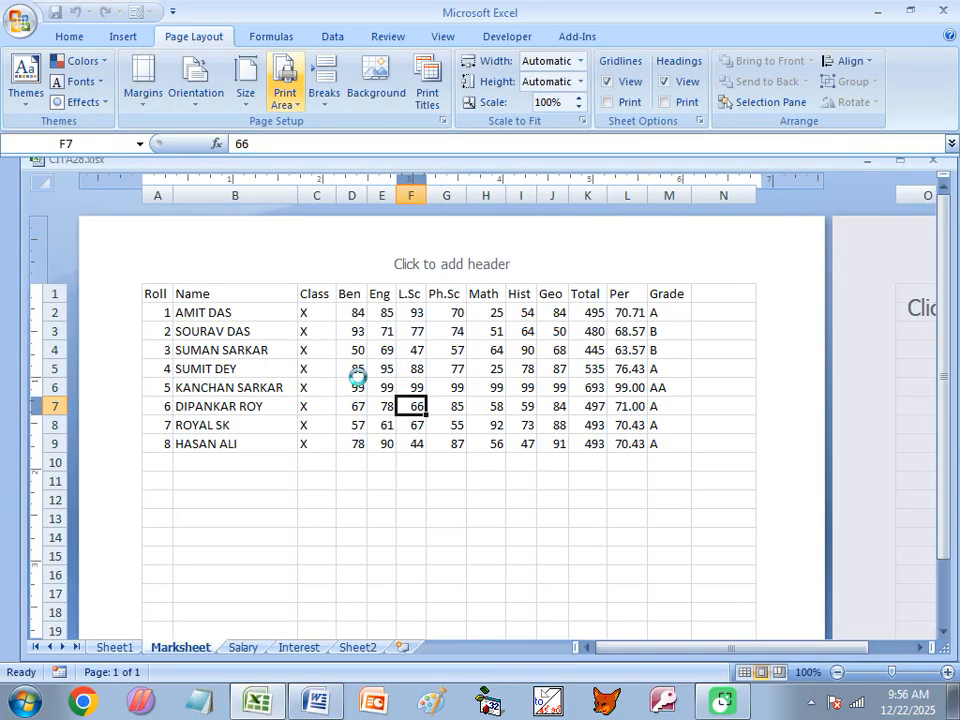
{"action": "left_click", "coordinate": [352, 351]}
- Apply all borders to the marks table range A1:M10
{"action": "left_click_drag", "start_coordinate": [152, 290], "coordinate": [660, 456]}
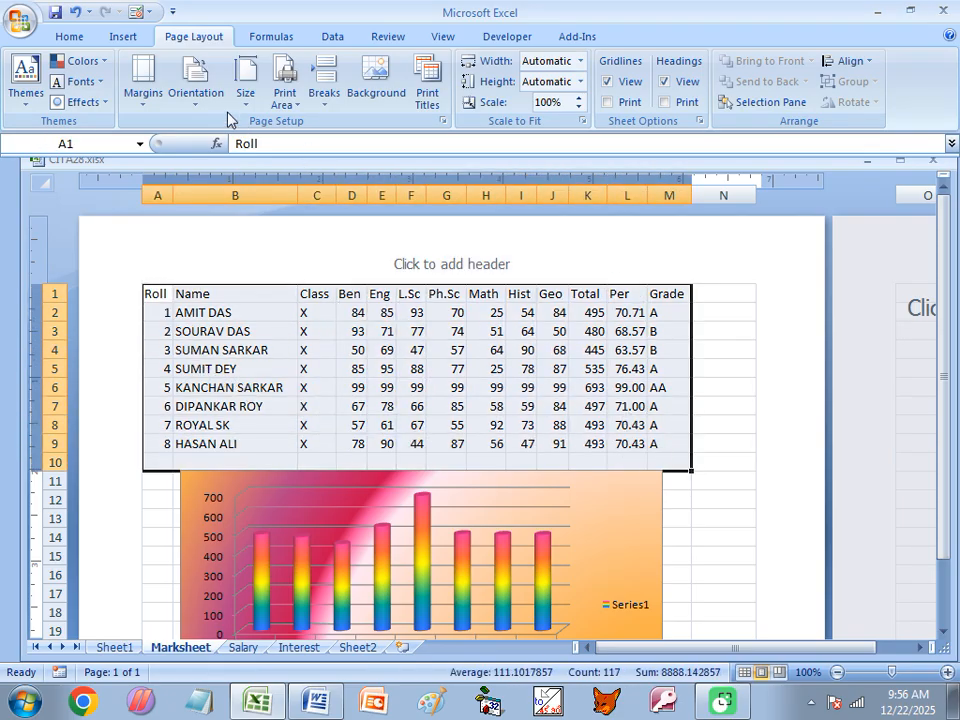
{"action": "left_click", "coordinate": [69, 36]}
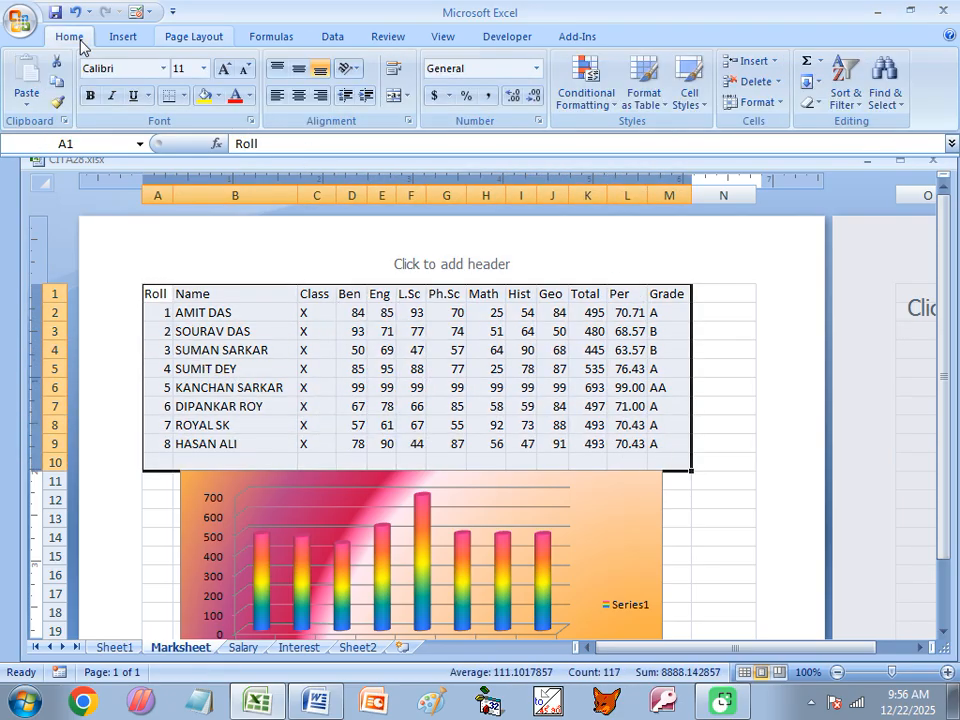
{"action": "left_click", "coordinate": [184, 95]}
{"action": "left_click", "coordinate": [196, 246]}
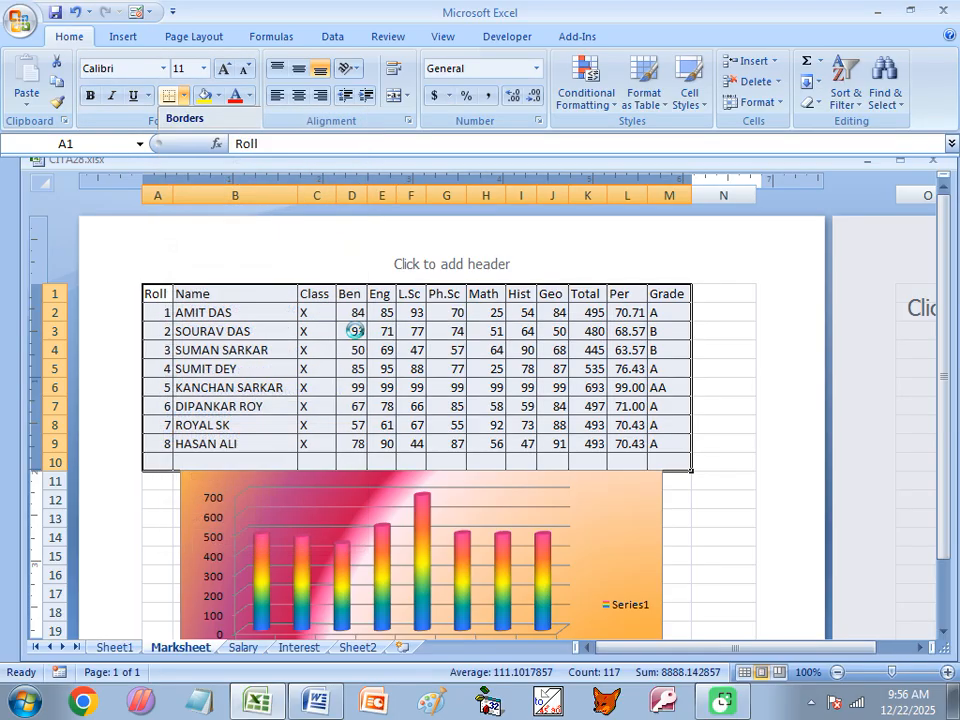
{"action": "left_click", "coordinate": [522, 388]}
- Align the contents of A2:A10 and C2:M9 to the horizontal center and vertical middle of their cells
{"action": "left_click_drag", "start_coordinate": [153, 311], "coordinate": [156, 453]}
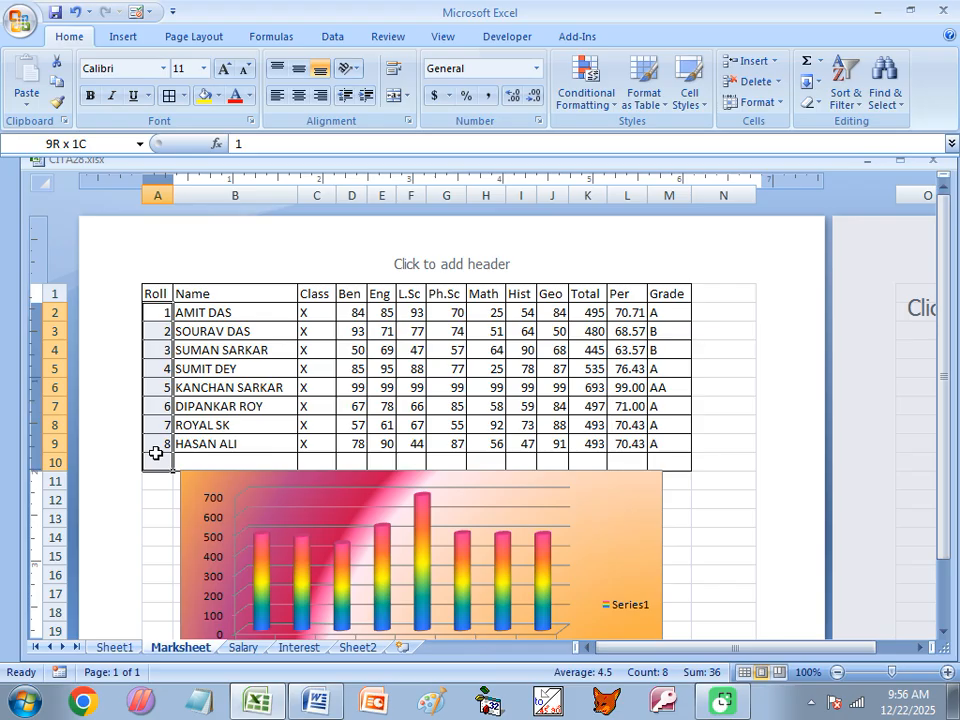
{"action": "left_click", "coordinate": [298, 96]}
{"action": "left_click", "coordinate": [298, 68]}
{"action": "left_click_drag", "start_coordinate": [308, 311], "coordinate": [651, 443]}
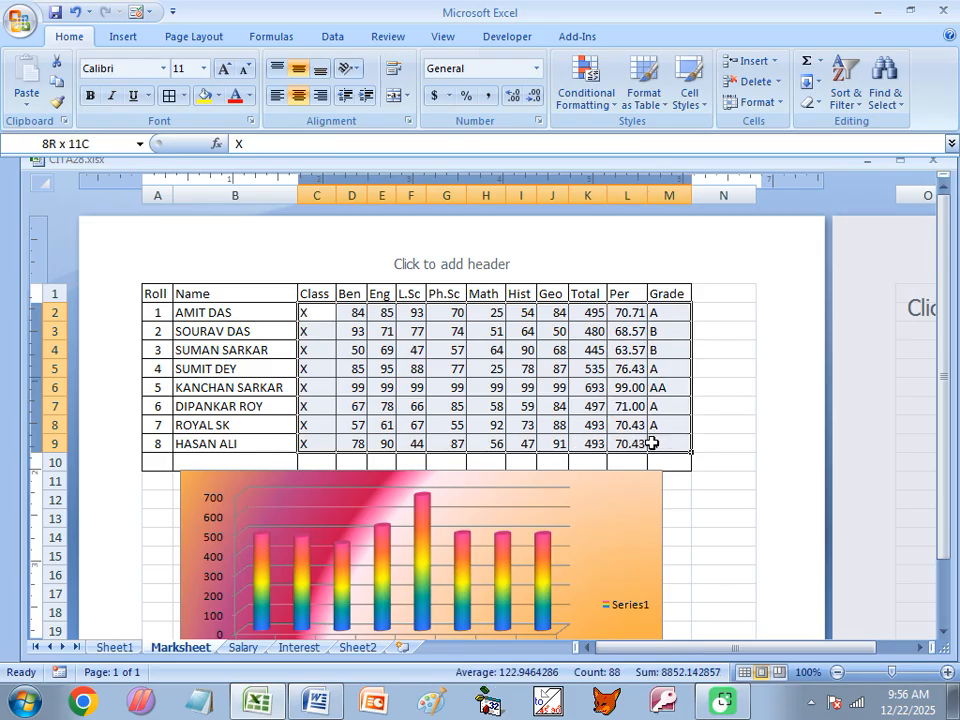
{"action": "left_click", "coordinate": [298, 96]}
{"action": "left_click", "coordinate": [301, 72]}
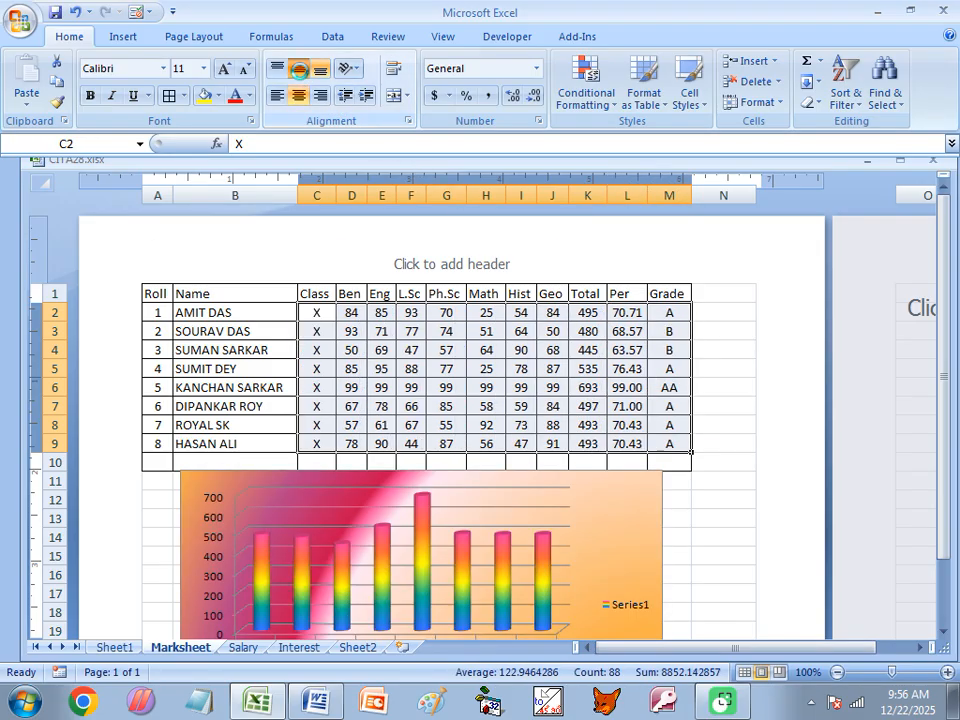
- Deselect the aligned range, check the Marksheet sheet's table and chart in Print Preview, and close the preview
{"action": "left_click", "coordinate": [536, 382]}
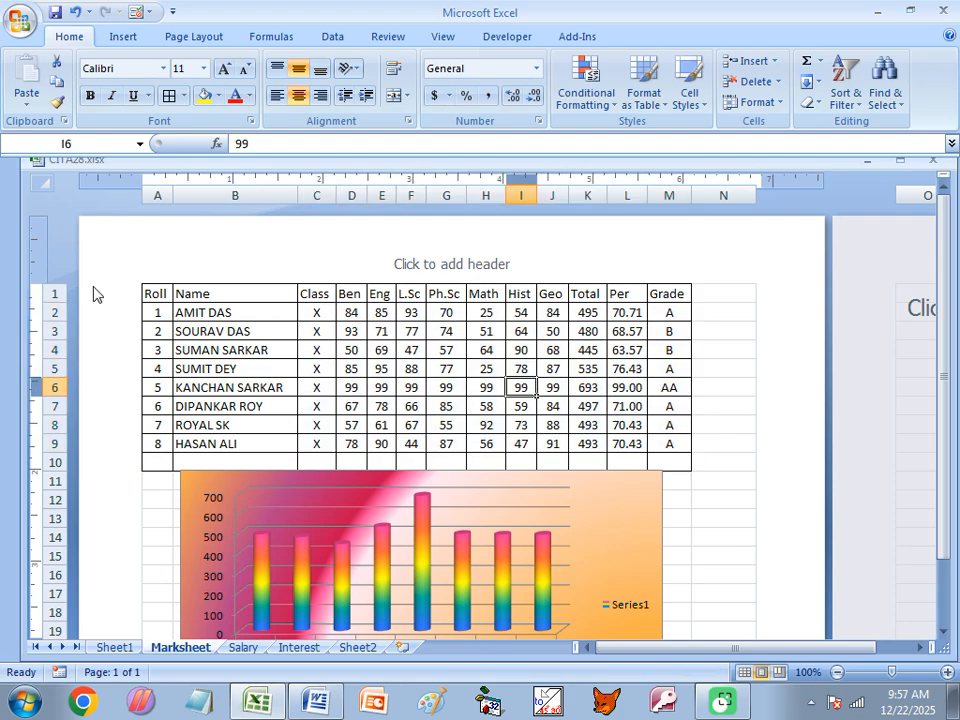
{"action": "left_click", "coordinate": [20, 20]}
{"action": "mouse_move", "coordinate": [60, 228]}
{"action": "left_click", "coordinate": [163, 208]}
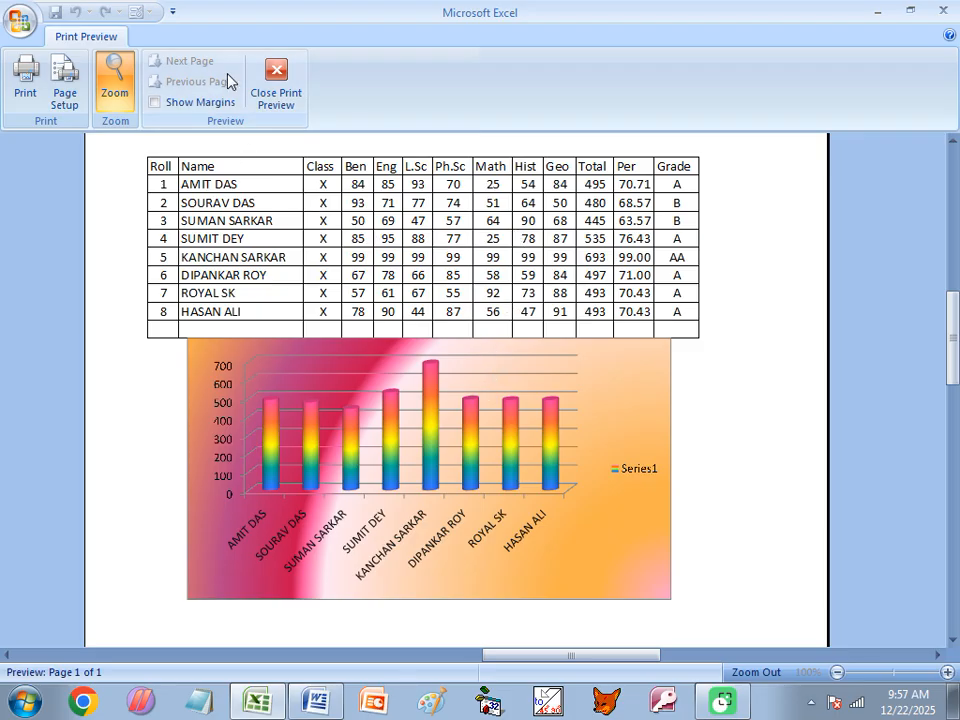
{"action": "left_click", "coordinate": [276, 85]}
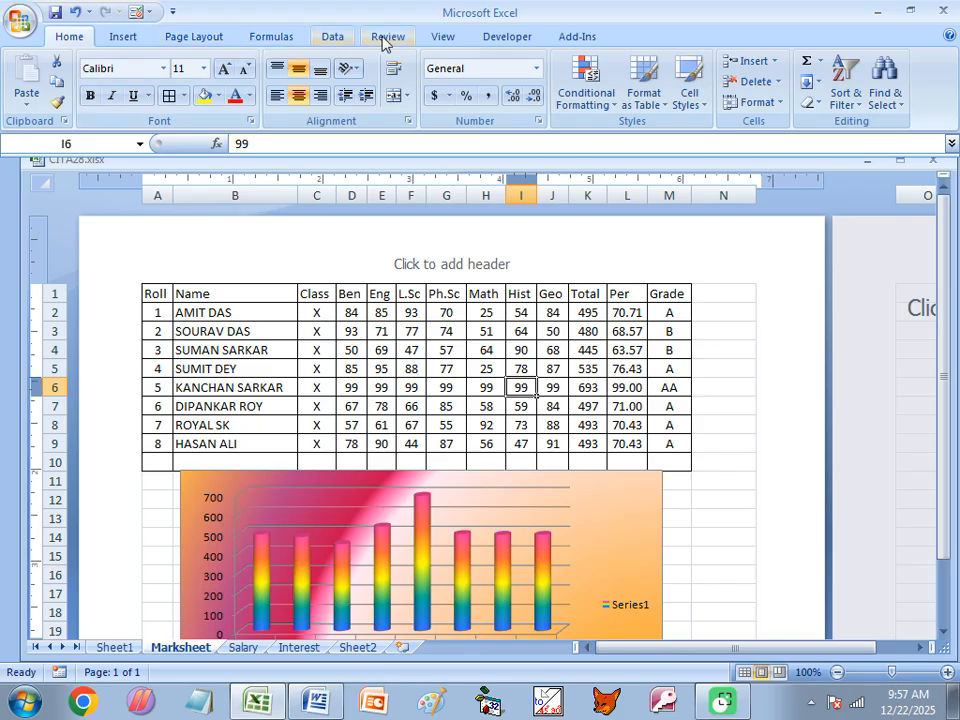
- Examine the Marksheet sheet's pages in Page Layout view, down to the second page and back to the table
{"action": "left_click", "coordinate": [437, 34]}
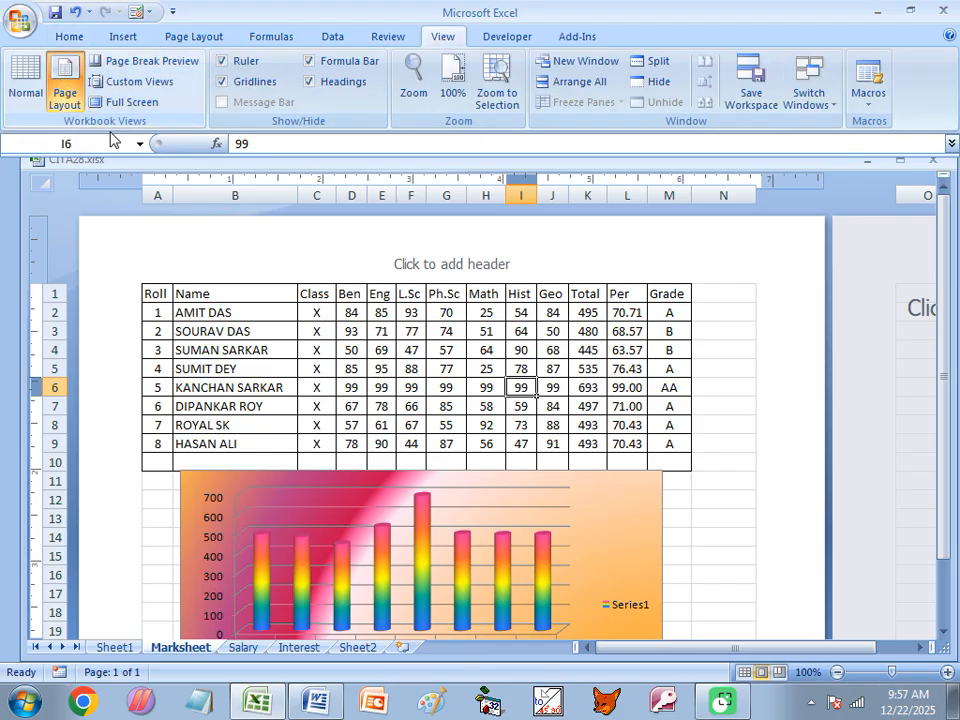
{"action": "scroll", "coordinate": [600, 489], "scroll_direction": "down", "scroll_amount": 14}
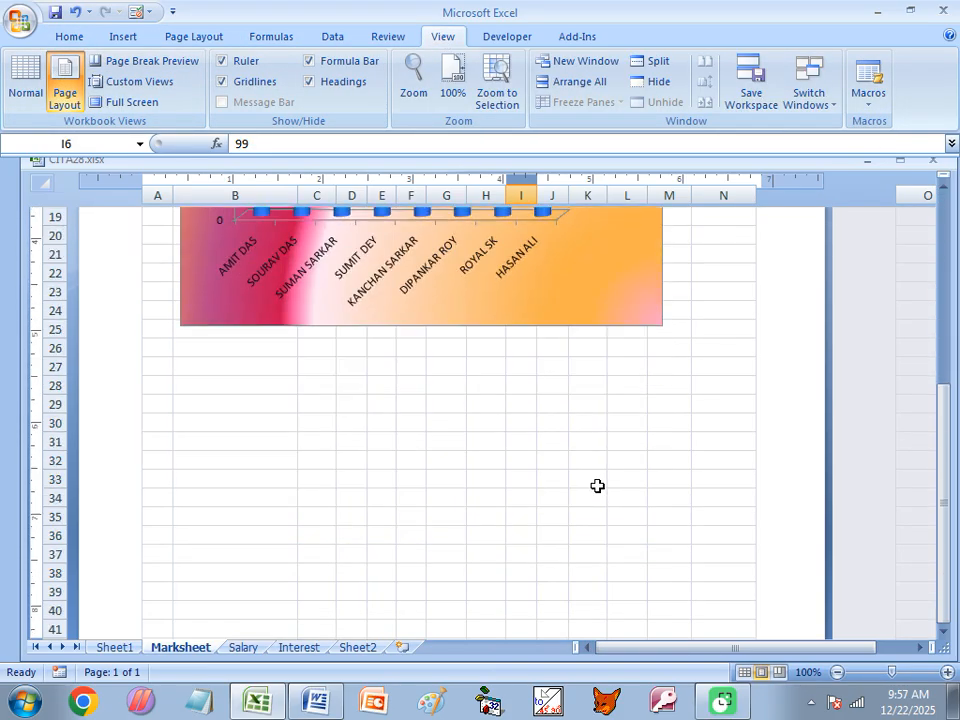
{"action": "scroll", "coordinate": [570, 503], "scroll_direction": "down", "scroll_amount": 2}
{"action": "left_click", "coordinate": [351, 470]}
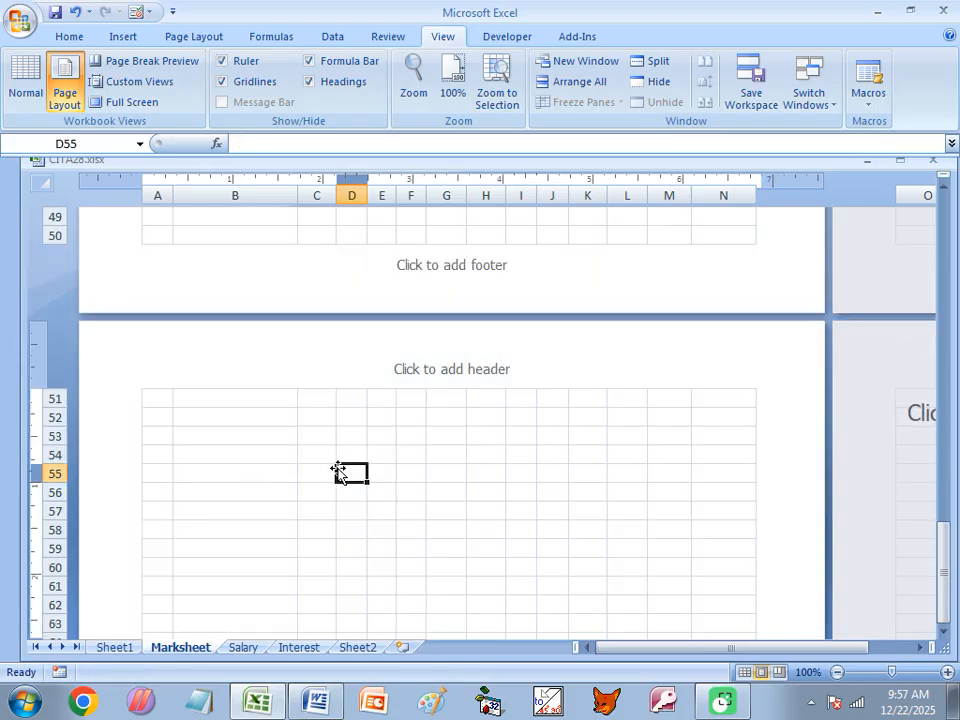
{"action": "scroll", "coordinate": [311, 392], "scroll_direction": "up", "scroll_amount": 16}
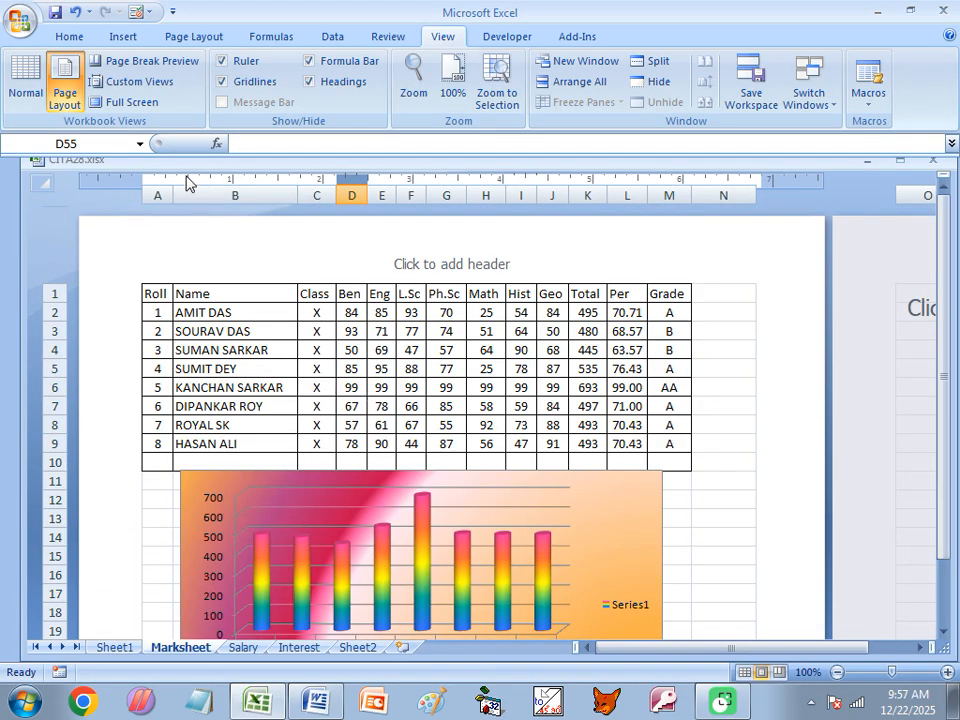
- Switch the Marksheet sheet to Normal view and examine the page-break lines beside column M and below row 50
{"action": "left_click", "coordinate": [31, 78]}
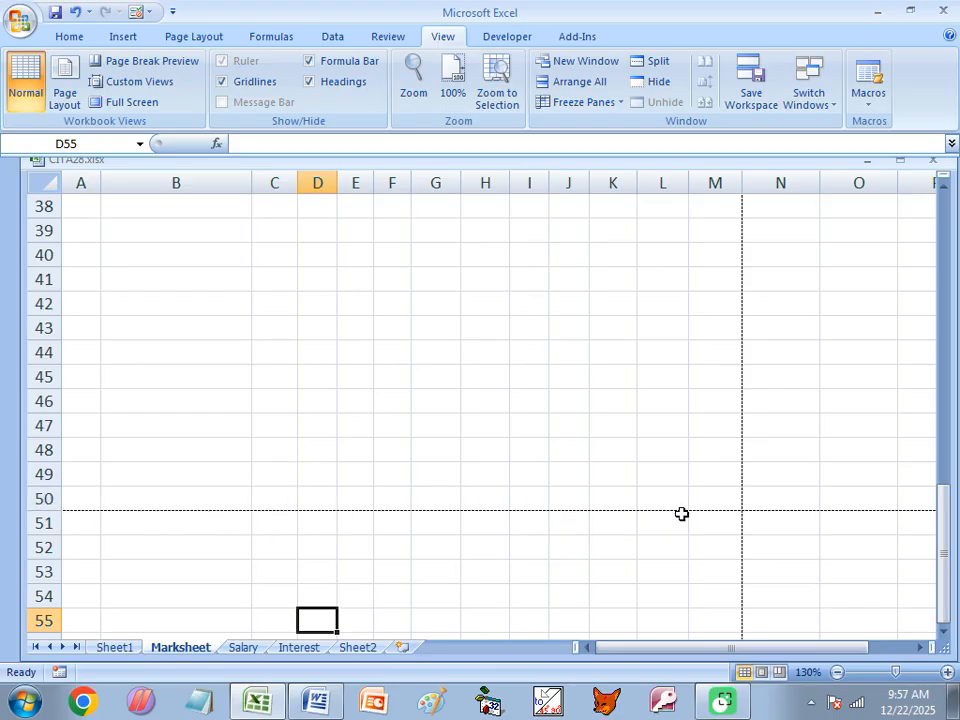
{"action": "scroll", "coordinate": [681, 514], "scroll_direction": "up", "scroll_amount": 12}
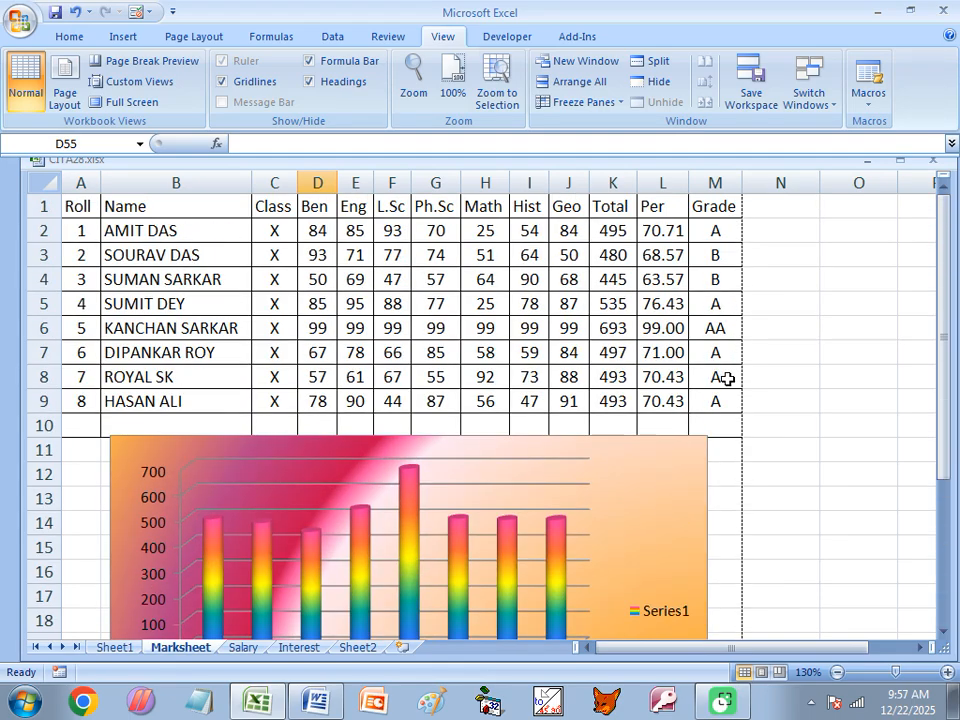
{"action": "scroll", "coordinate": [641, 467], "scroll_direction": "down", "scroll_amount": 16}
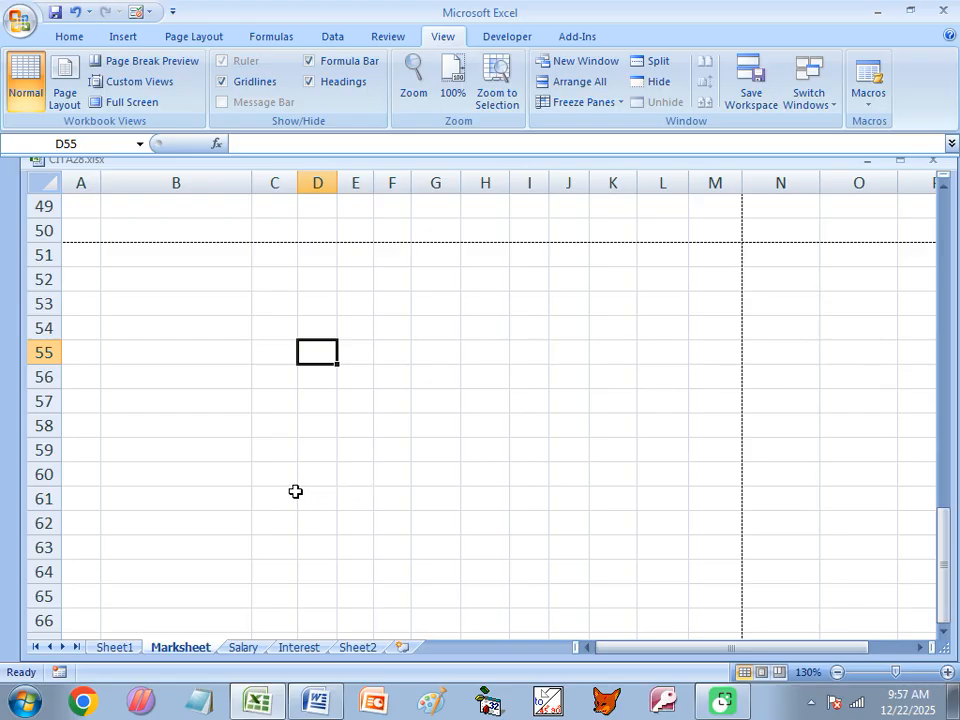
{"action": "scroll", "coordinate": [178, 366], "scroll_direction": "up", "scroll_amount": 8}
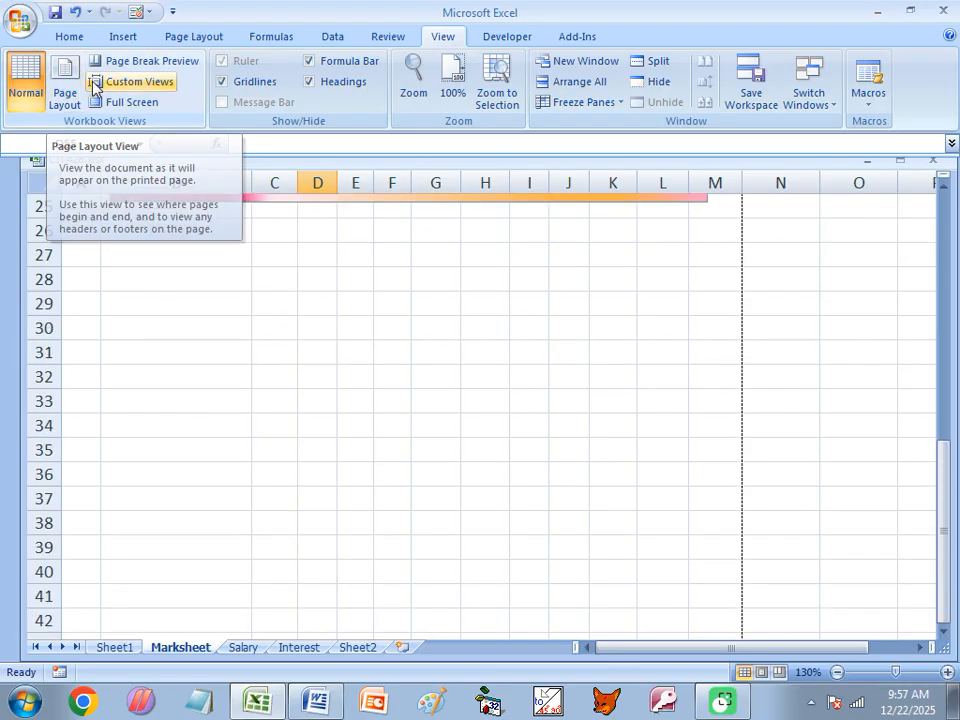
{"action": "scroll", "coordinate": [236, 334], "scroll_direction": "up", "scroll_amount": 8}
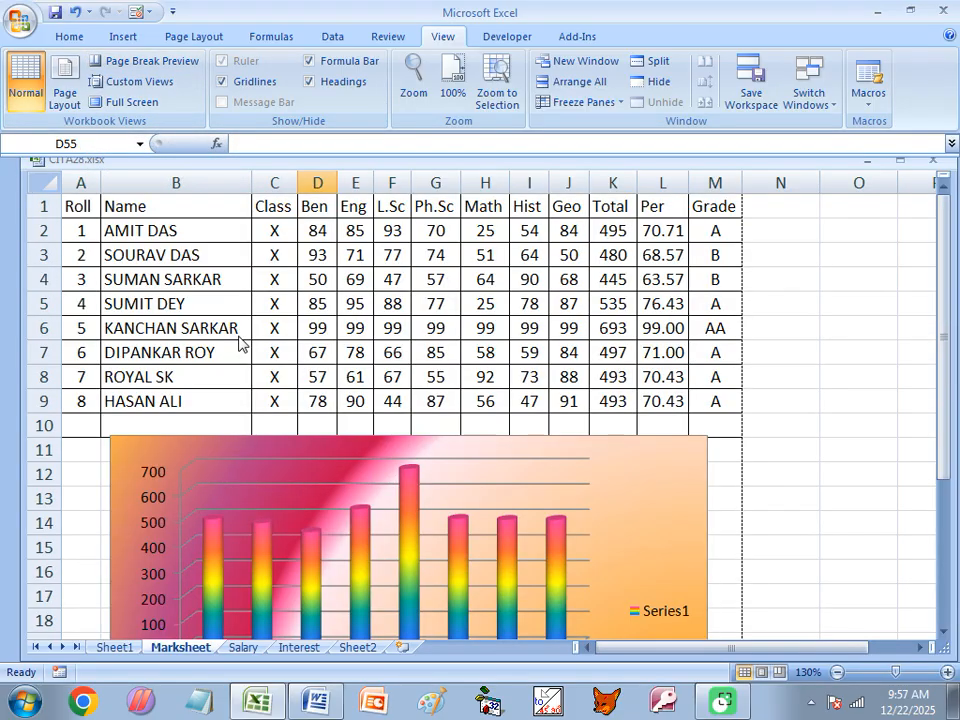
- Show the sheet in Page Break Preview and move the bottom print boundary up to row 10, leaving out the chart
{"action": "left_click", "coordinate": [276, 326]}
{"action": "left_click", "coordinate": [150, 62]}
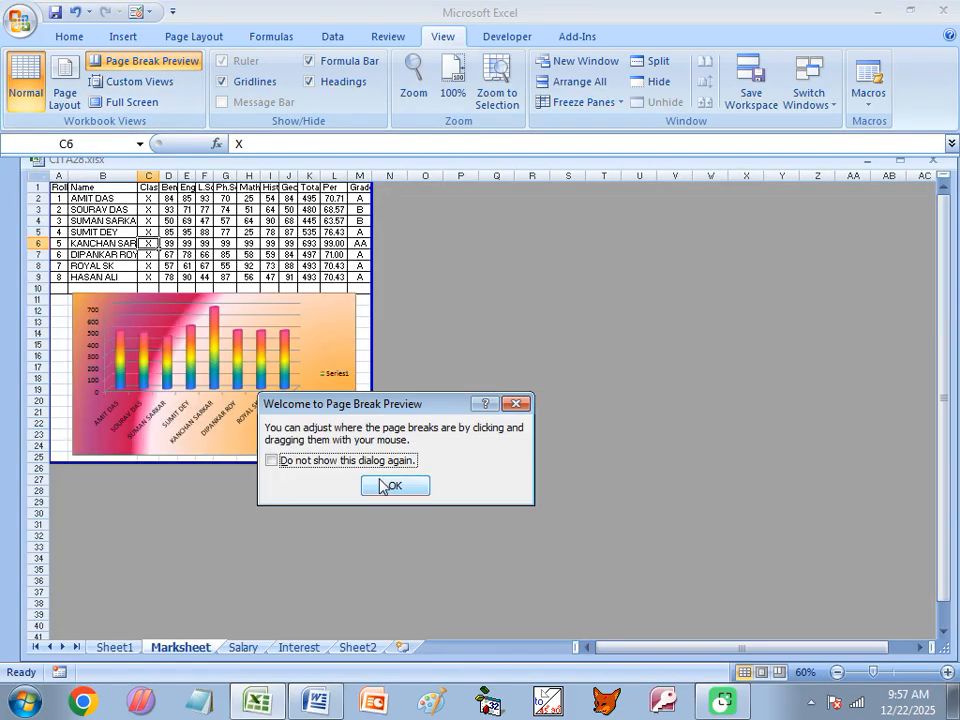
{"action": "left_click", "coordinate": [386, 488]}
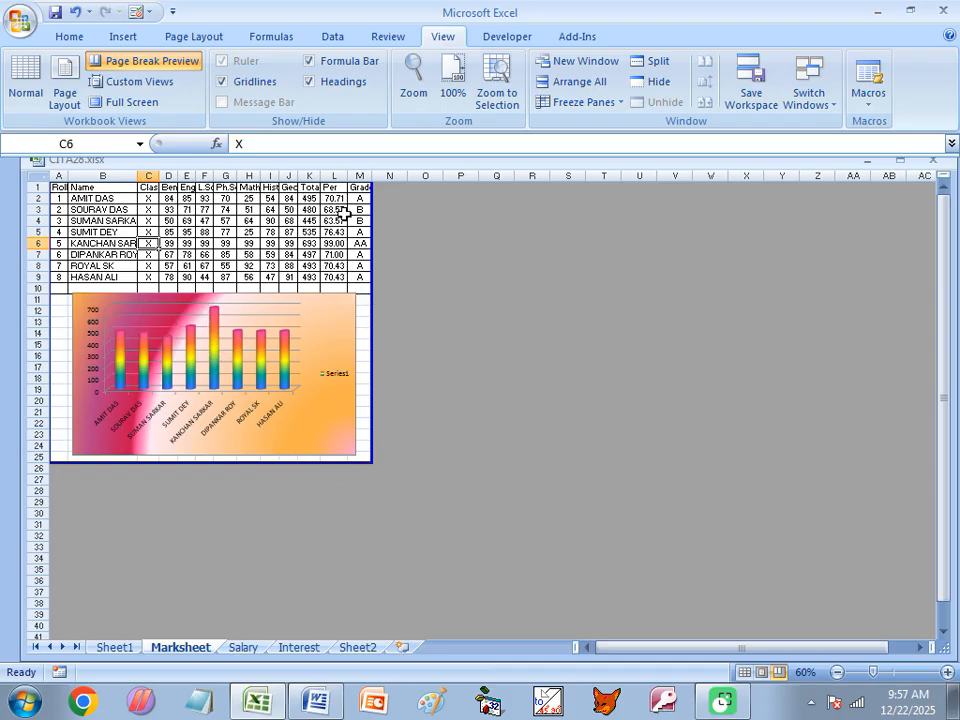
{"action": "left_click_drag", "start_coordinate": [375, 463], "coordinate": [370, 292]}
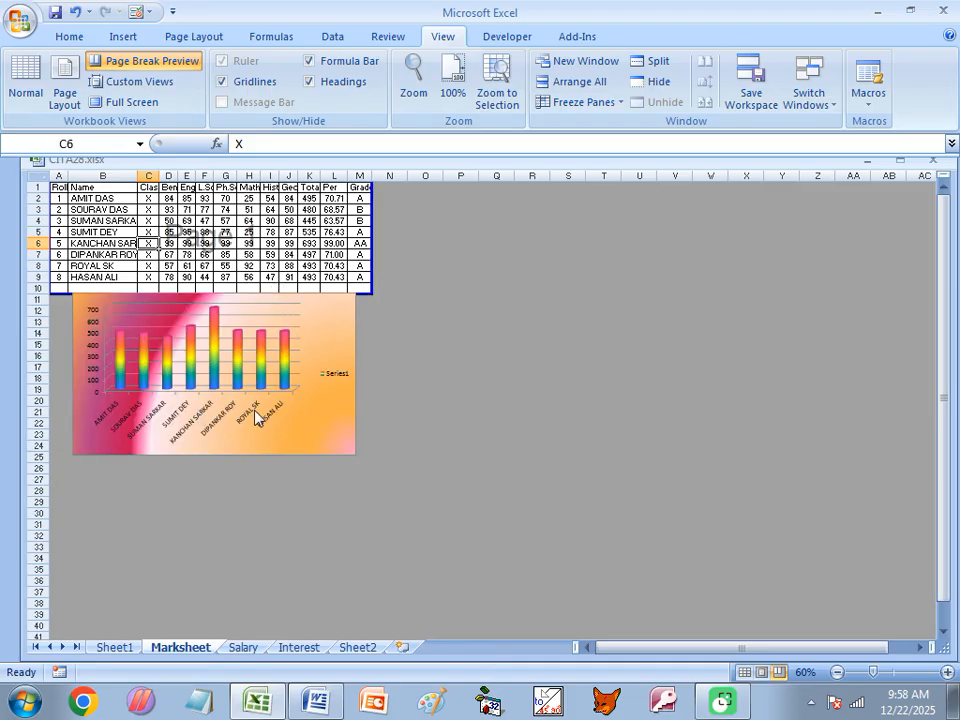
- Select the chart, inspect it on its own in Print Preview, and close the preview
{"action": "left_click", "coordinate": [310, 332]}
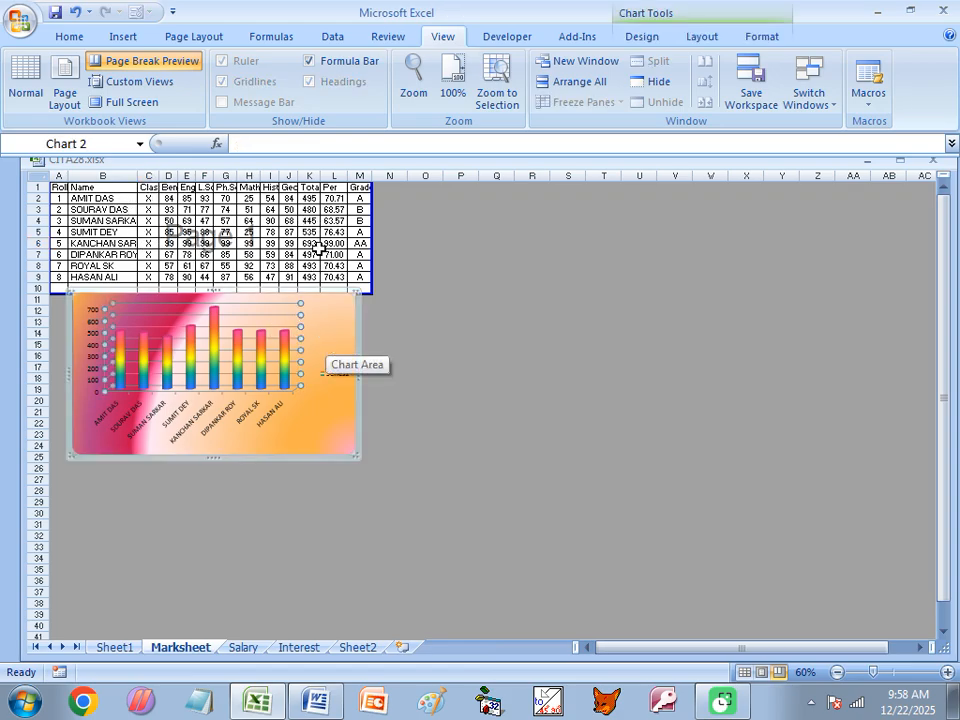
{"action": "left_click", "coordinate": [18, 22]}
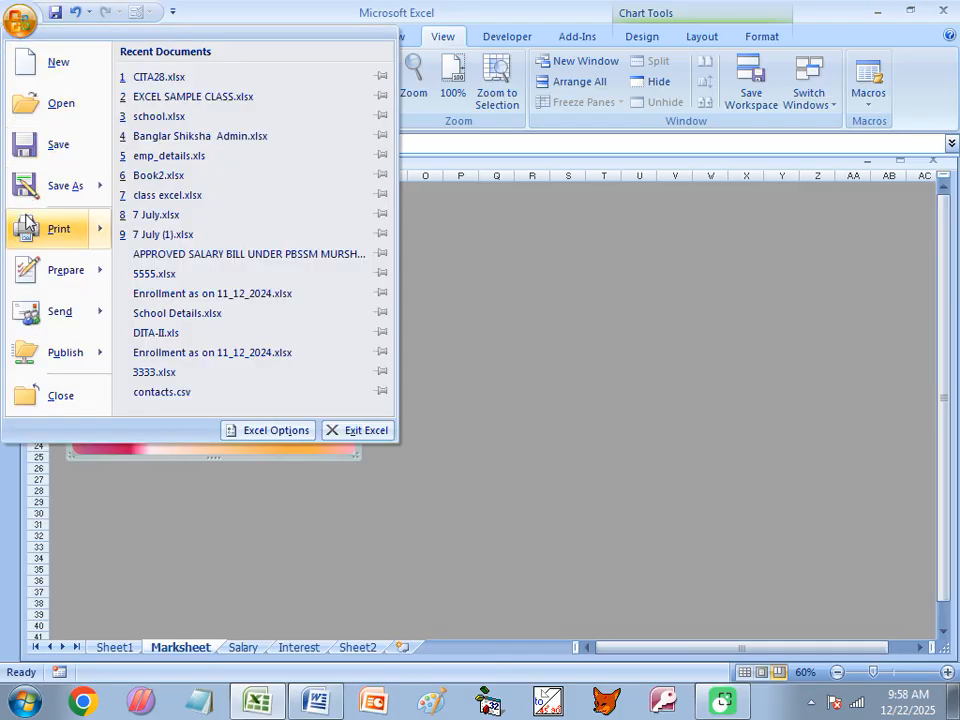
{"action": "mouse_move", "coordinate": [56, 233]}
{"action": "left_click", "coordinate": [186, 199]}
{"action": "scroll", "coordinate": [556, 356], "scroll_direction": "down", "scroll_amount": 2}
{"action": "scroll", "coordinate": [553, 413], "scroll_direction": "up", "scroll_amount": 4}
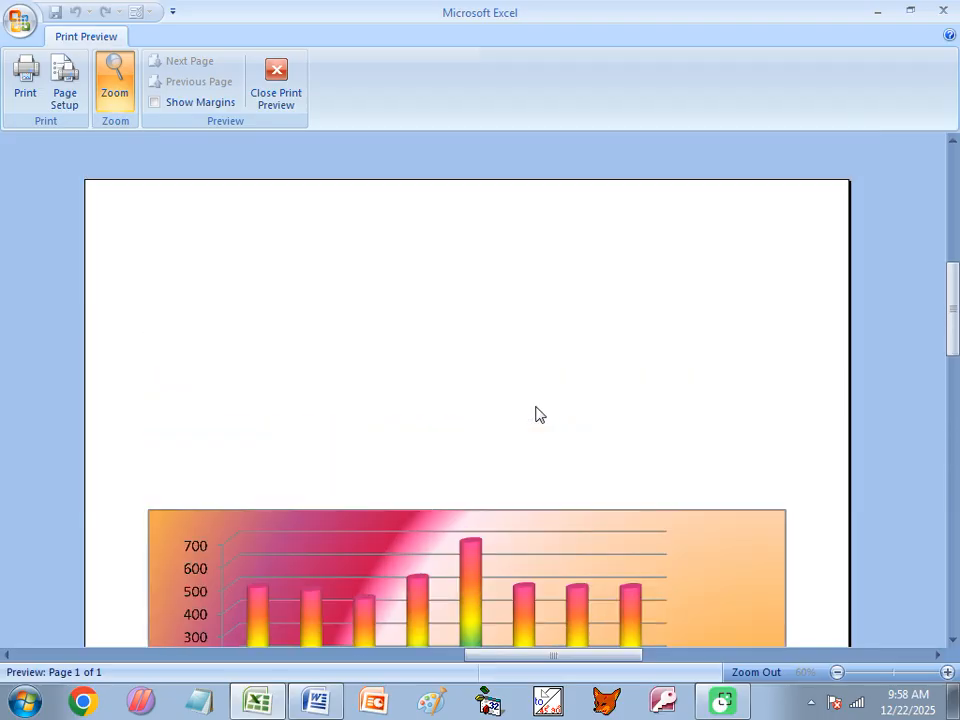
{"action": "scroll", "coordinate": [537, 414], "scroll_direction": "up", "scroll_amount": 5}
{"action": "scroll", "coordinate": [537, 420], "scroll_direction": "down", "scroll_amount": 4}
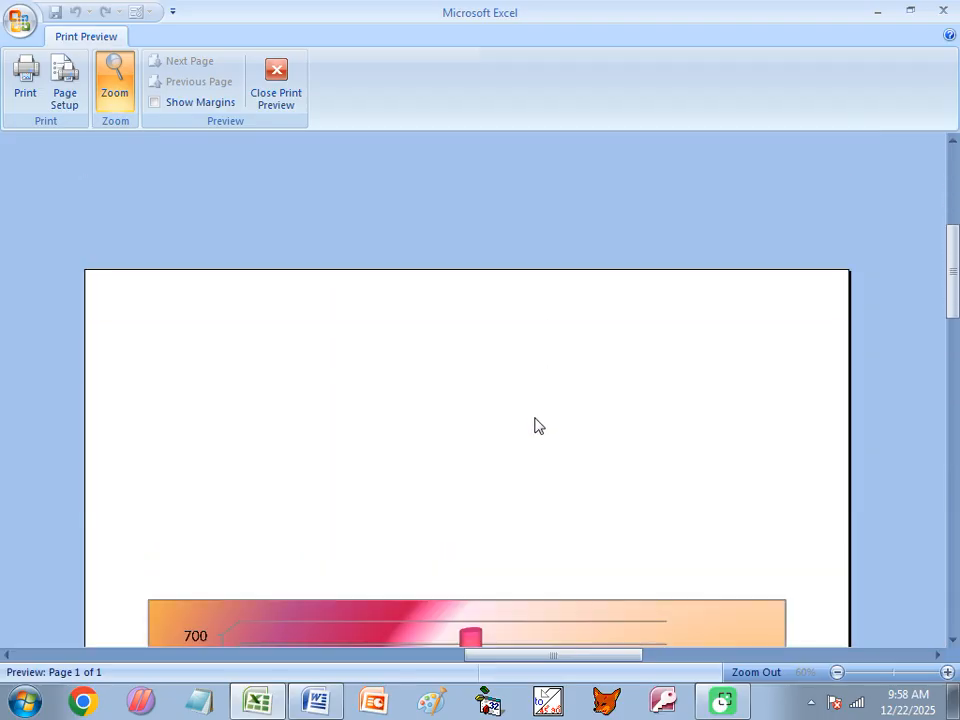
{"action": "scroll", "coordinate": [545, 450], "scroll_direction": "down", "scroll_amount": 15}
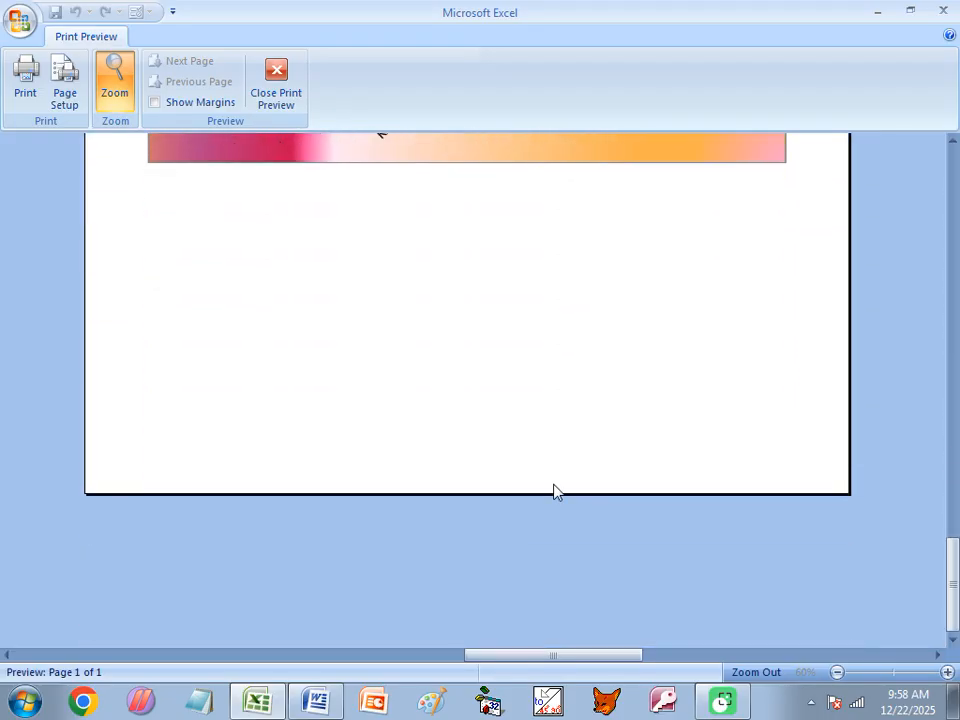
{"action": "left_click", "coordinate": [458, 428]}
{"action": "left_click", "coordinate": [467, 394]}
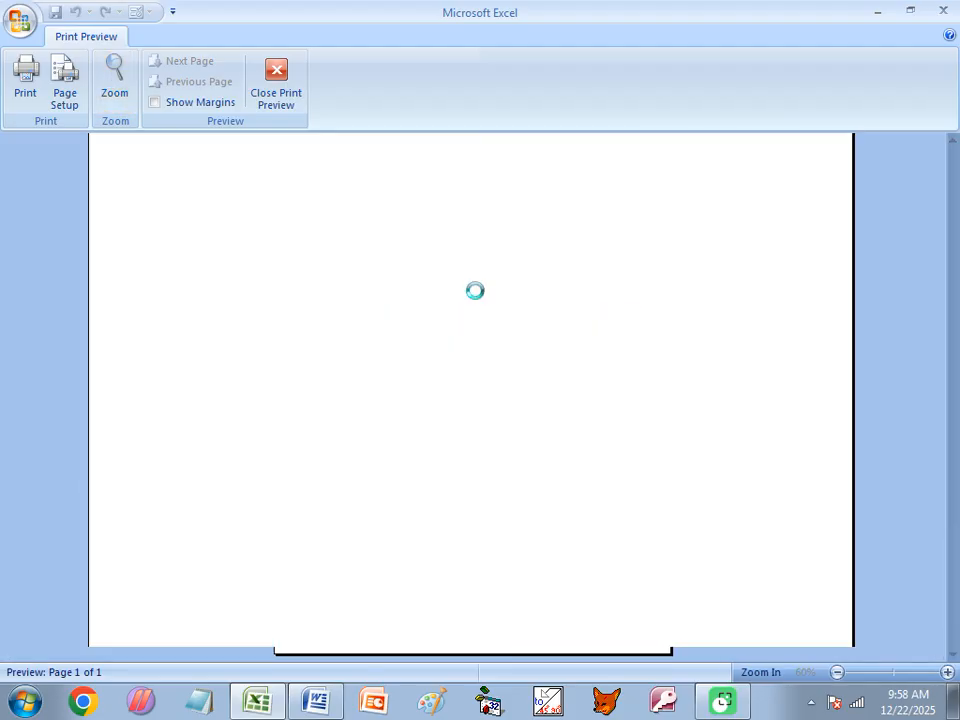
{"action": "left_click", "coordinate": [275, 97]}
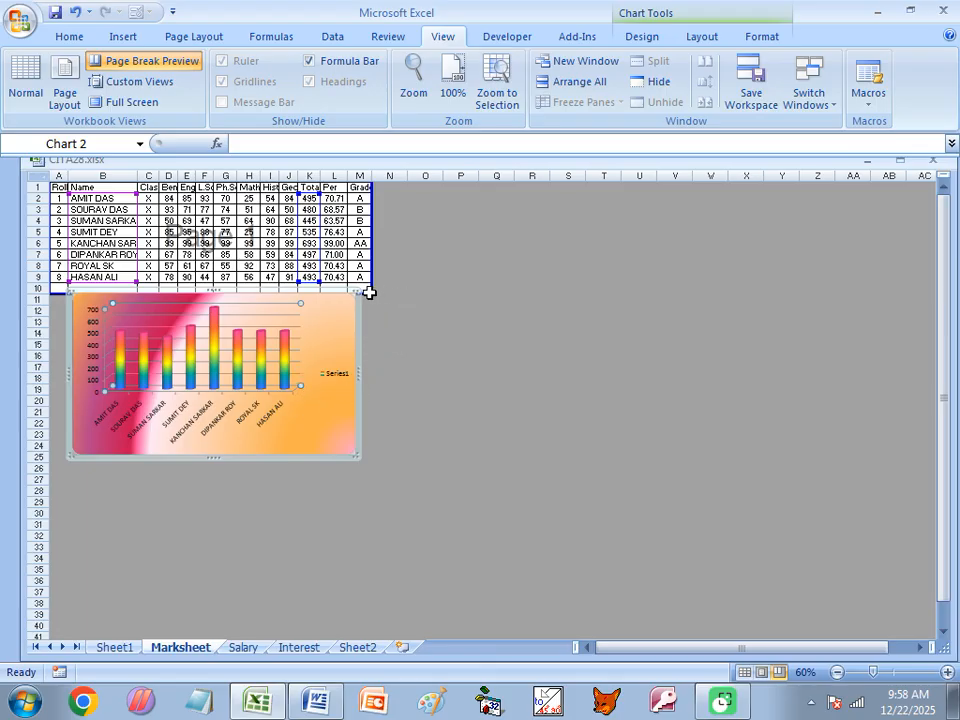
- Deselect the chart and move the bottom print boundary down to row 25 so it encloses the chart
{"action": "key", "text": "Escape"}
{"action": "left_click_drag", "start_coordinate": [371, 292], "coordinate": [369, 463]}
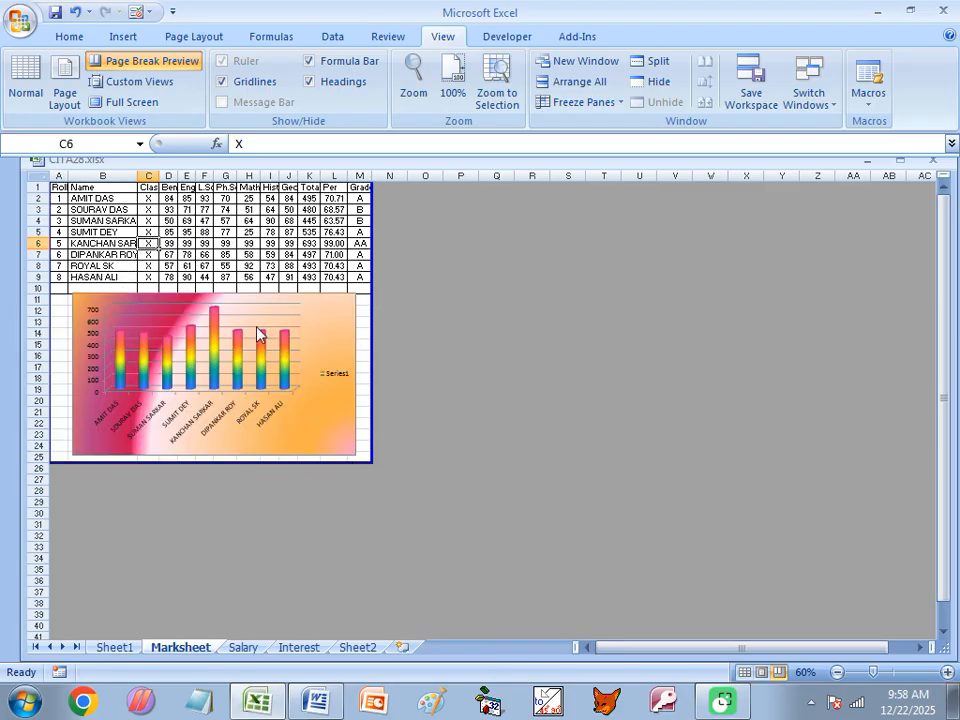
{"action": "left_click", "coordinate": [361, 288]}
{"action": "left_click", "coordinate": [328, 277]}
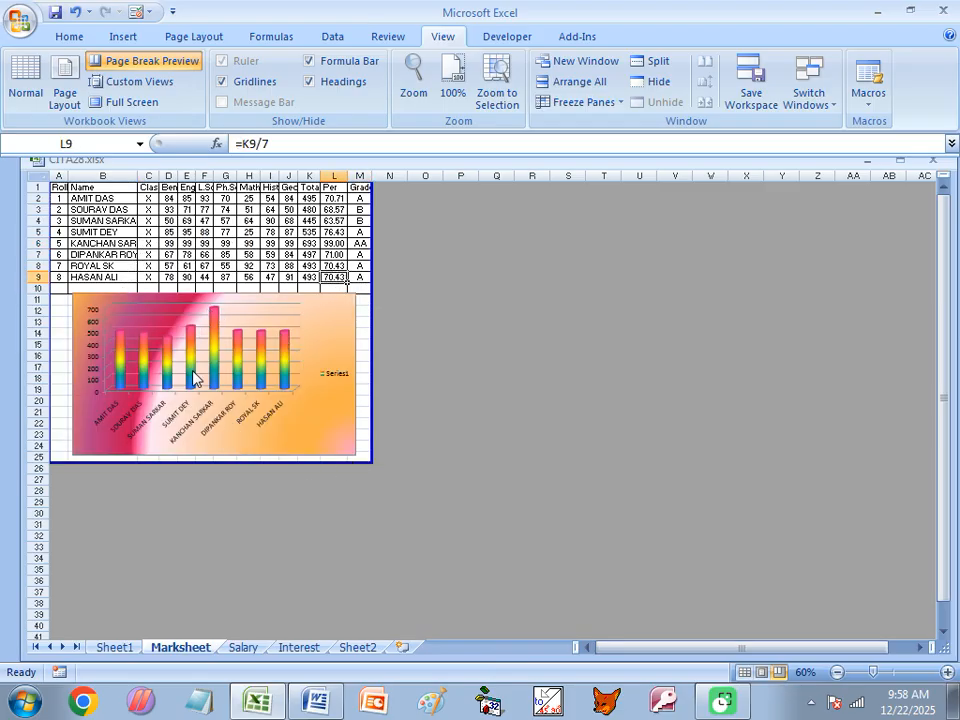
- Extend the bottom print boundary to row 34 and pull it back up to row 9
{"action": "left_click_drag", "start_coordinate": [368, 461], "coordinate": [386, 563]}
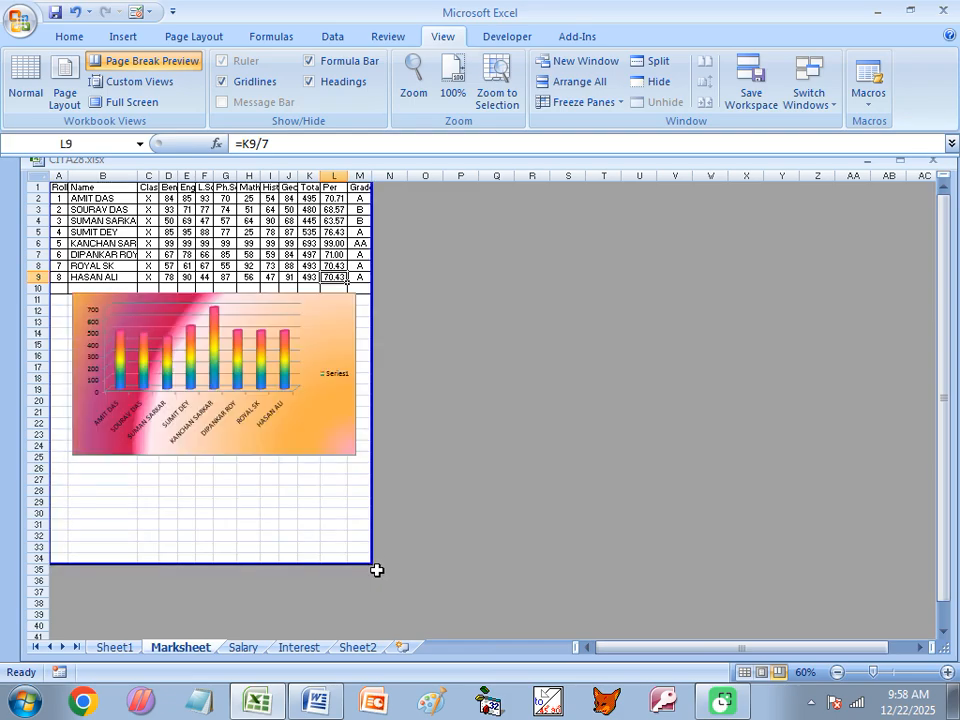
{"action": "left_click_drag", "start_coordinate": [371, 405], "coordinate": [364, 485]}
{"action": "left_click_drag", "start_coordinate": [233, 563], "coordinate": [249, 287]}
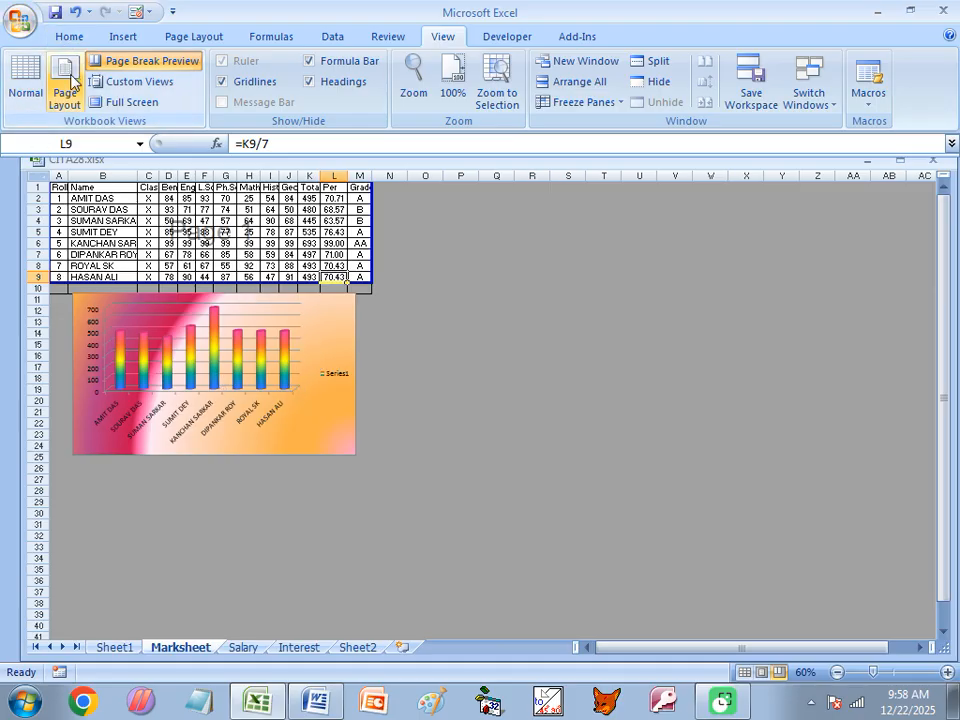
- Inspect the table-only print area in Print Preview and close the preview
{"action": "left_click", "coordinate": [22, 20]}
{"action": "mouse_move", "coordinate": [64, 231]}
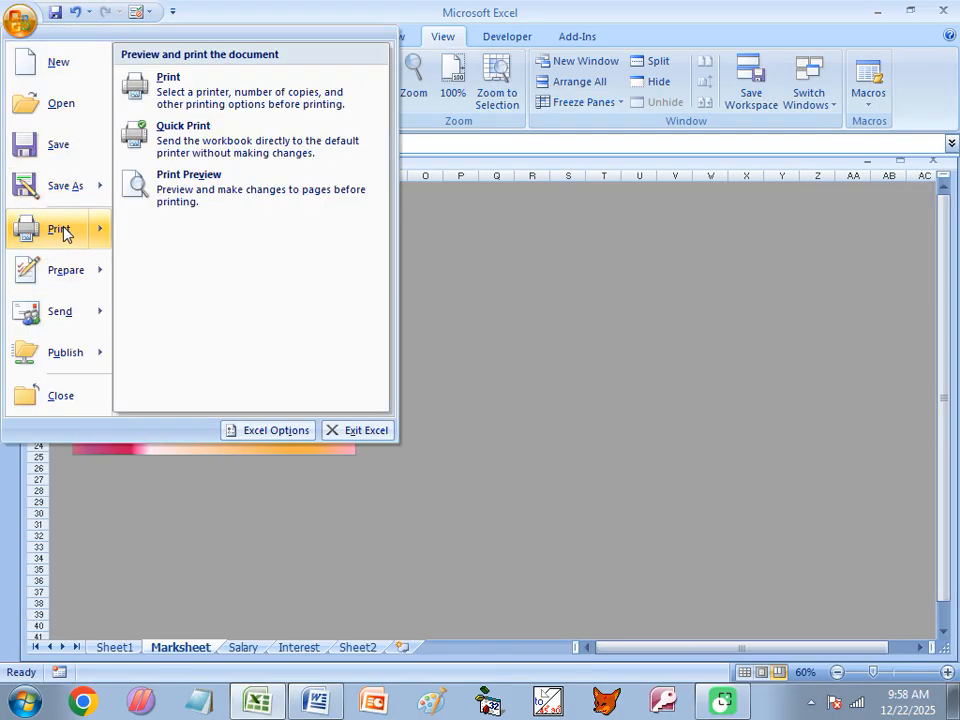
{"action": "left_click", "coordinate": [186, 189]}
{"action": "scroll", "coordinate": [560, 320], "scroll_direction": "up", "scroll_amount": 3}
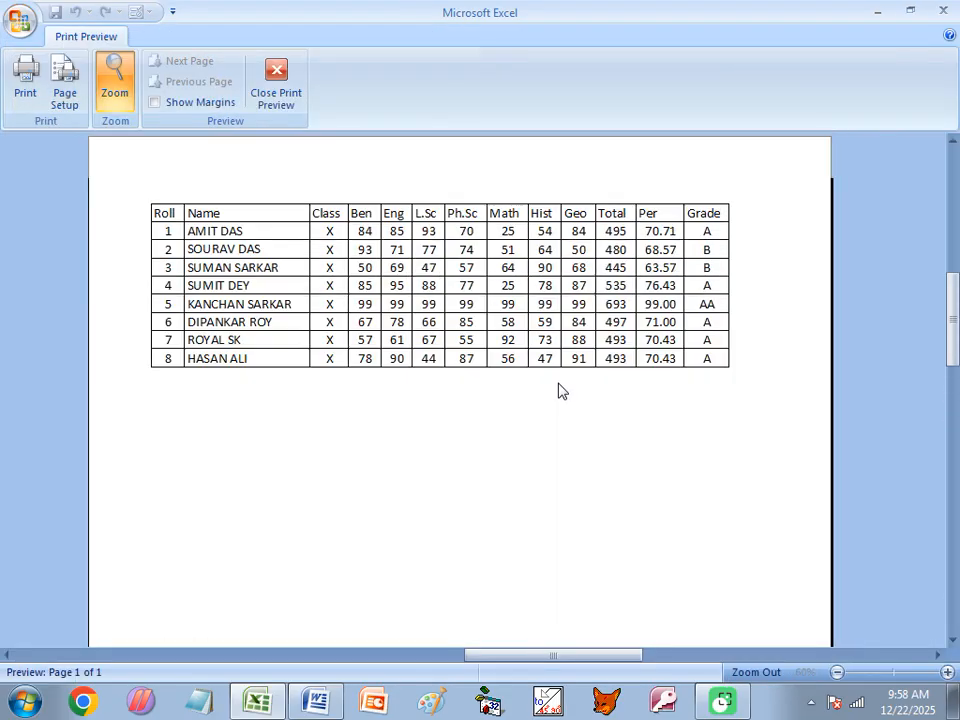
{"action": "scroll", "coordinate": [577, 397], "scroll_direction": "down", "scroll_amount": 6}
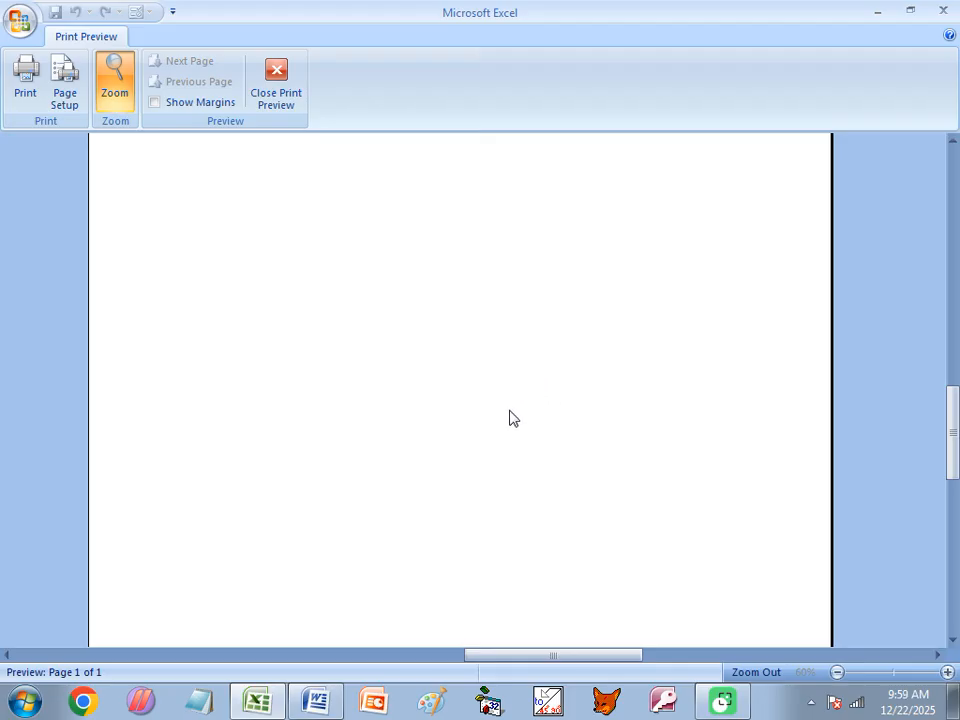
{"action": "left_click", "coordinate": [274, 95]}
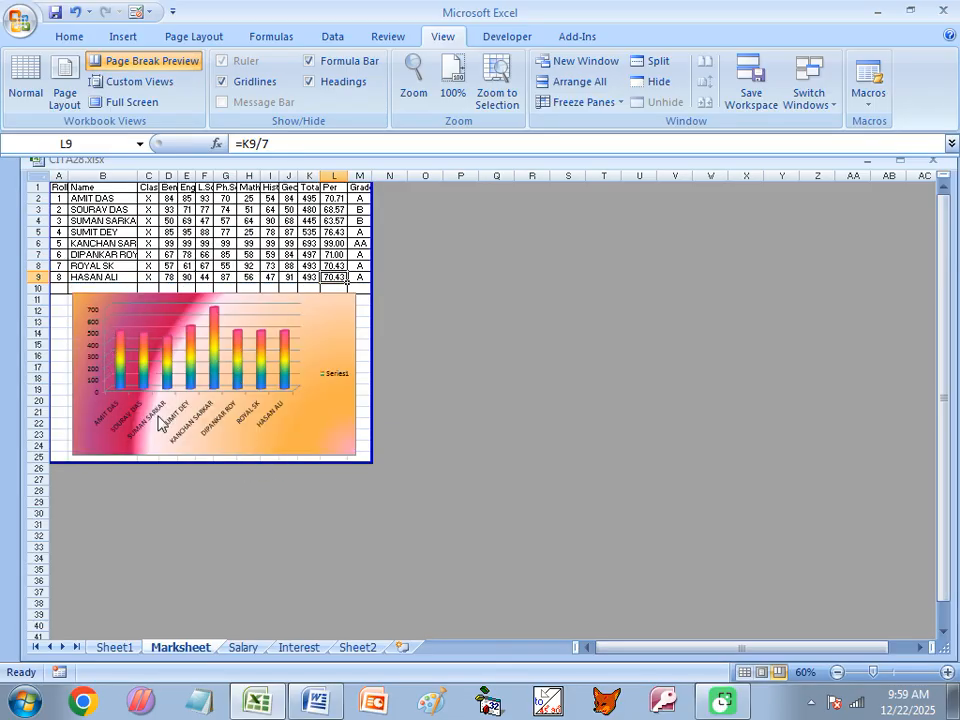
- Inspect the print area containing both the table and the chart in Print Preview, and close the preview
{"action": "left_click", "coordinate": [22, 20]}
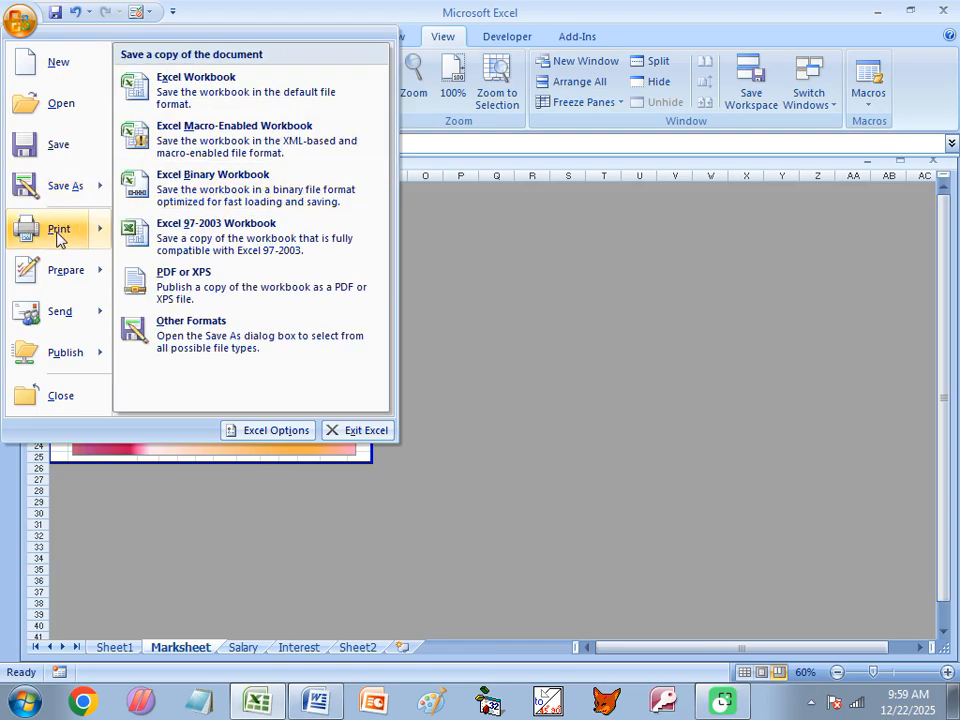
{"action": "left_click", "coordinate": [199, 203]}
{"action": "scroll", "coordinate": [428, 434], "scroll_direction": "up", "scroll_amount": 7}
{"action": "scroll", "coordinate": [428, 436], "scroll_direction": "up", "scroll_amount": 2}
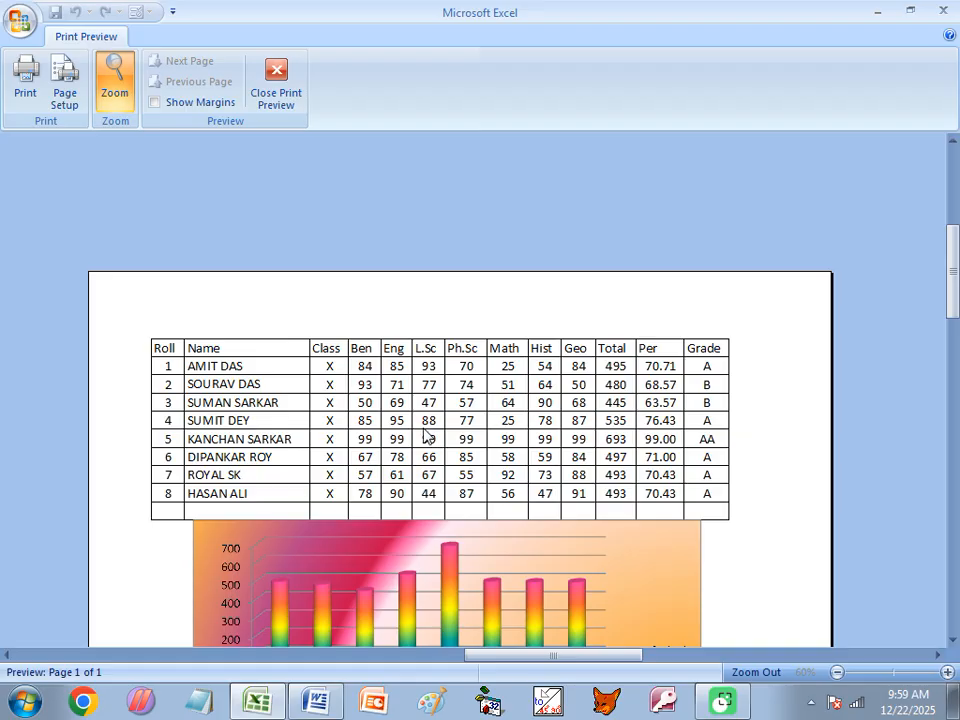
{"action": "left_click", "coordinate": [277, 88]}
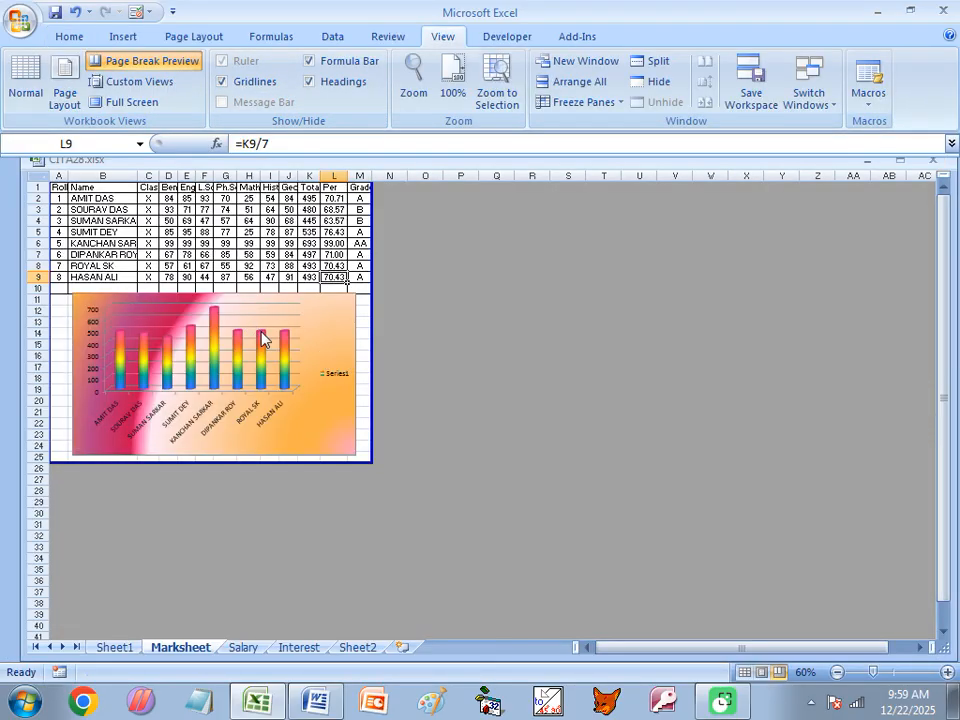
- Return the Marksheet sheet to Normal view and display the page setup commands
{"action": "left_click", "coordinate": [33, 80]}
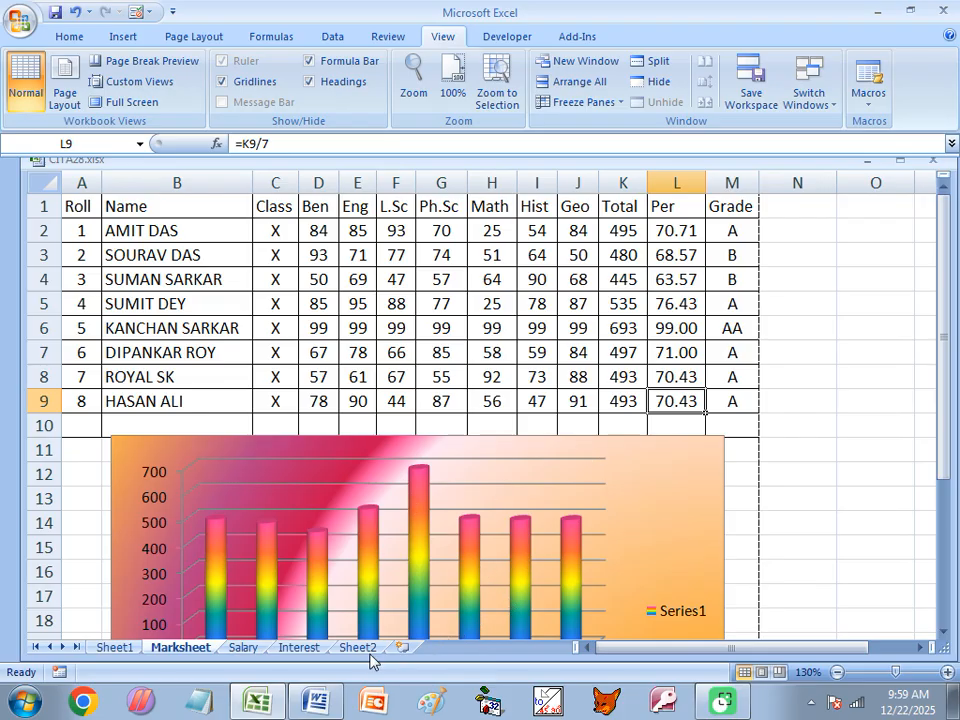
{"action": "left_click", "coordinate": [205, 37]}
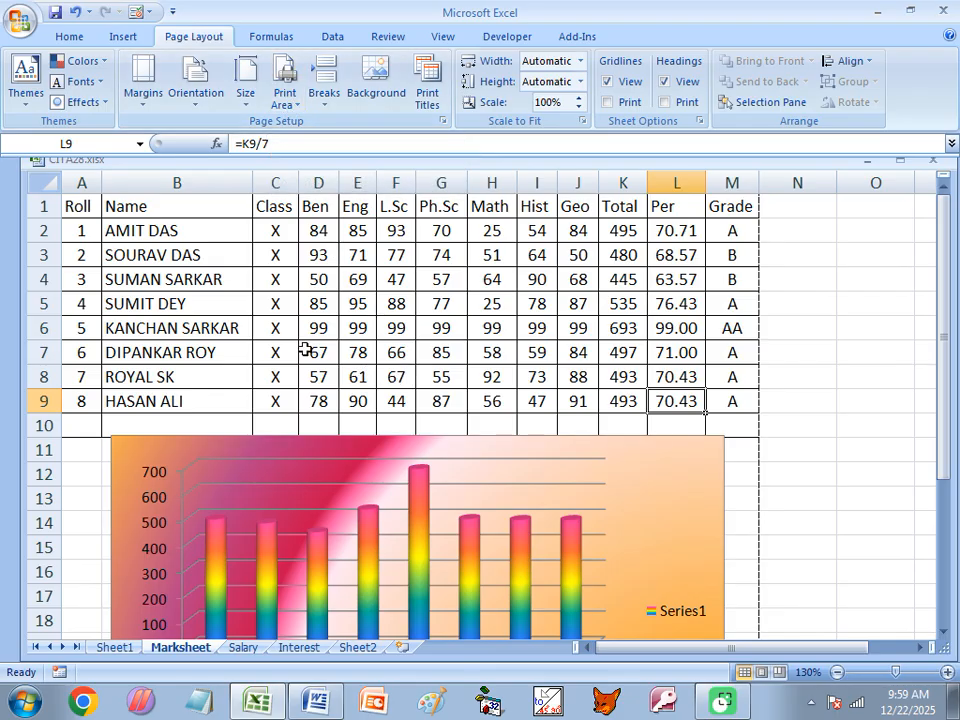
- Set the range B1:M7 of the marks table as the print area
{"action": "left_click", "coordinate": [275, 279]}
{"action": "left_click_drag", "start_coordinate": [119, 205], "coordinate": [712, 350]}
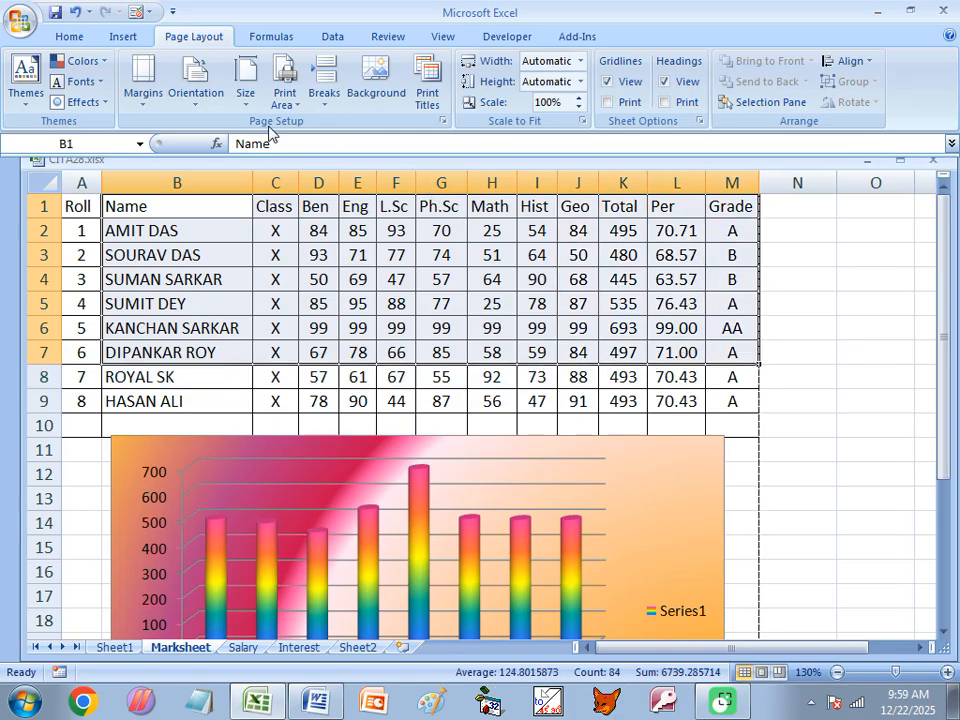
{"action": "left_click", "coordinate": [286, 96]}
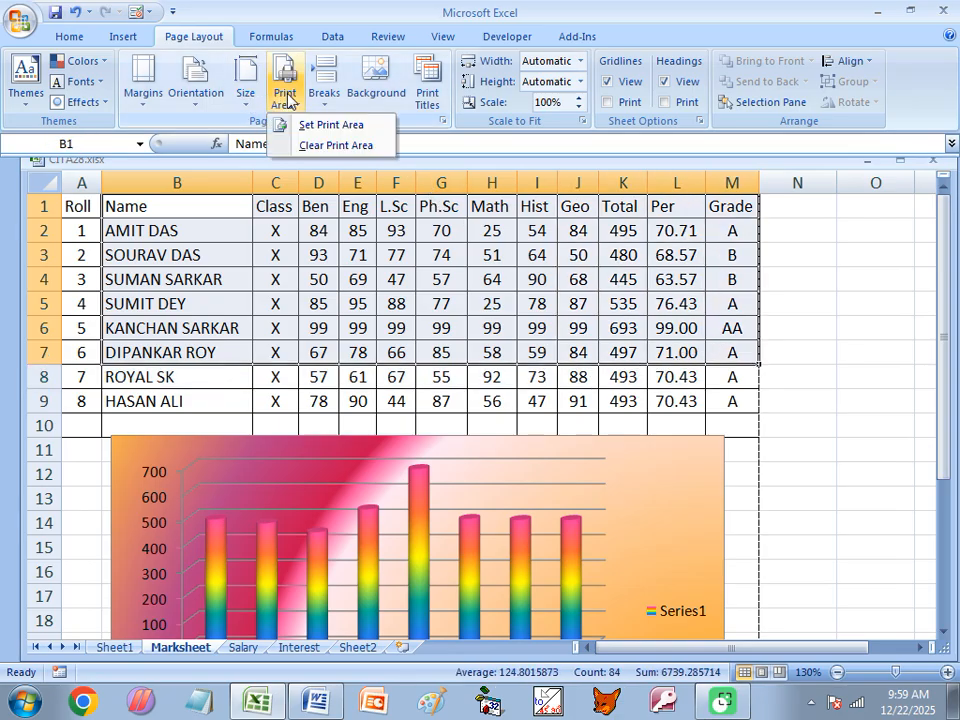
{"action": "left_click", "coordinate": [330, 126]}
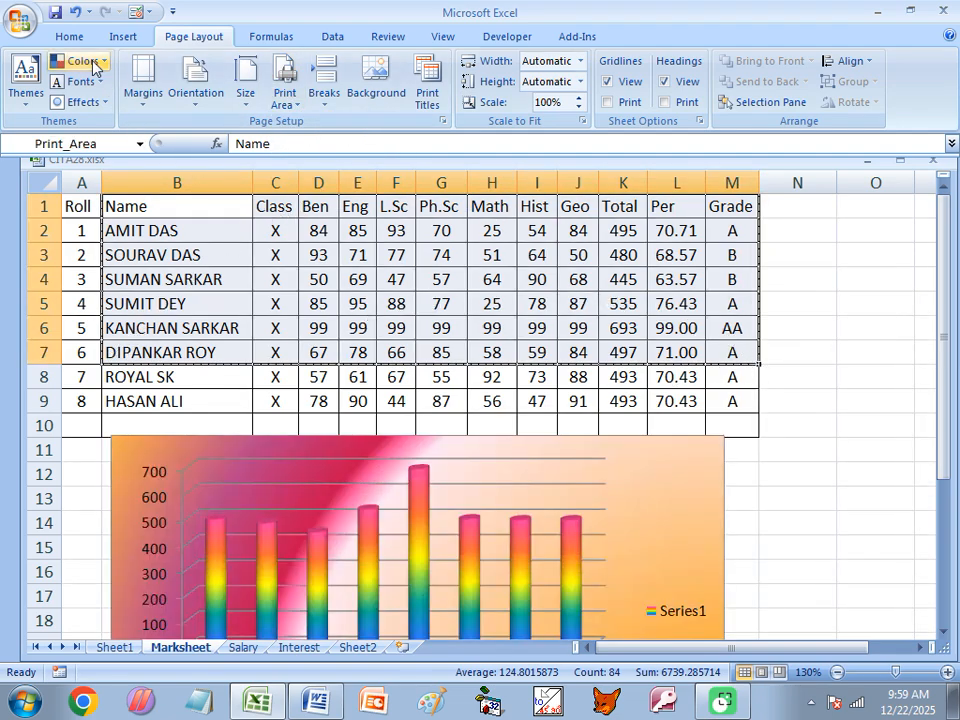
- Inspect the B1:M7 print area in Print Preview and close the preview
{"action": "left_click", "coordinate": [20, 21]}
{"action": "mouse_move", "coordinate": [56, 232]}
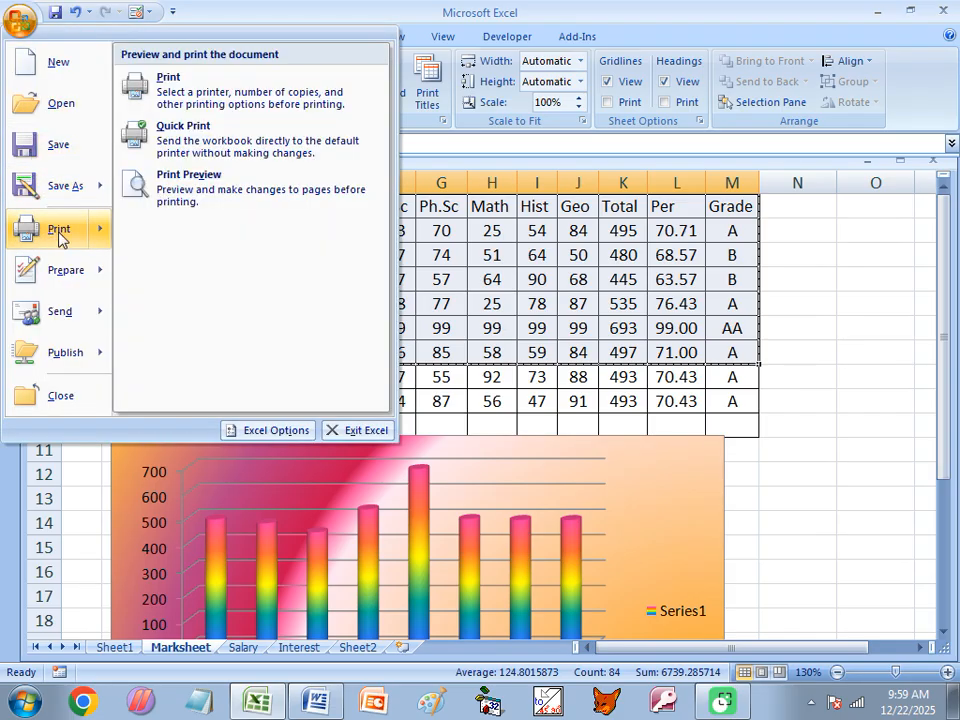
{"action": "left_click", "coordinate": [181, 192]}
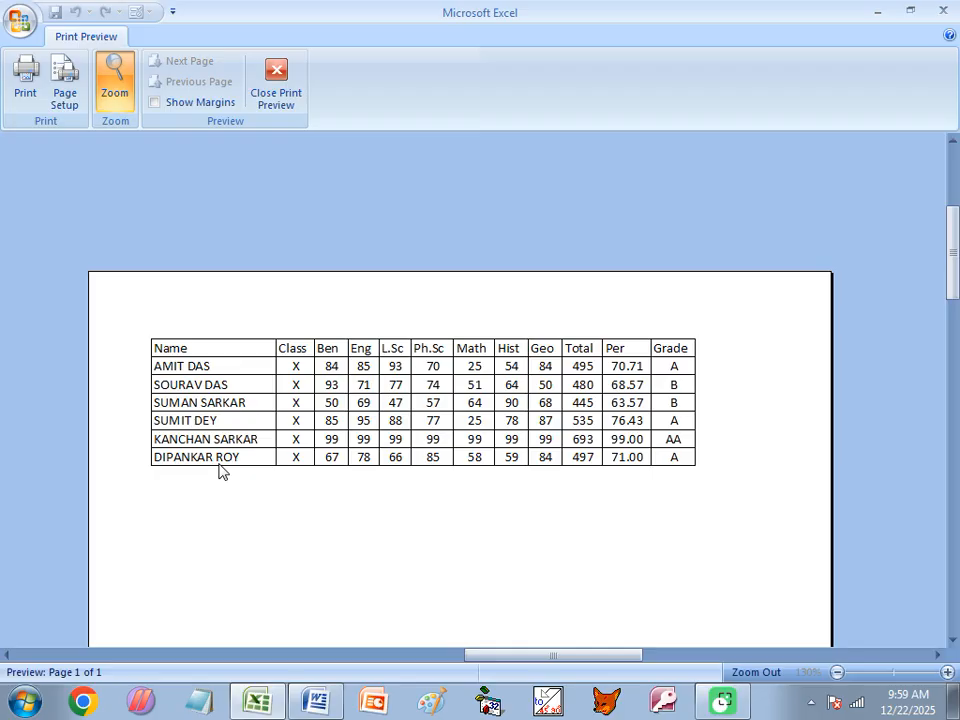
{"action": "left_click", "coordinate": [296, 86]}
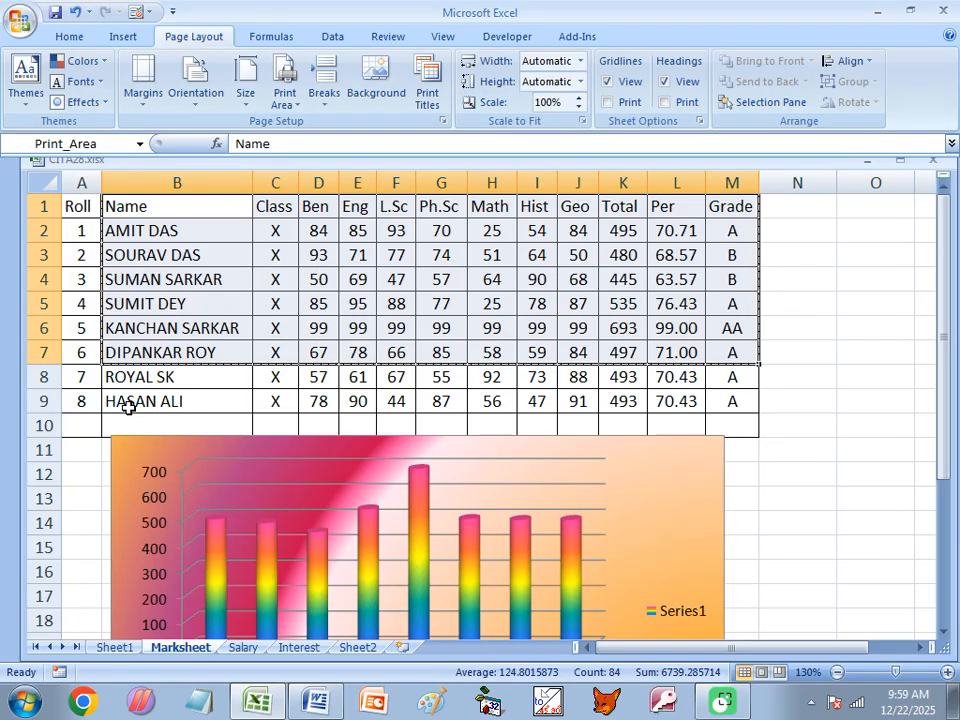
- Clear the print area of the Marksheet sheet and deselect the range
{"action": "left_click", "coordinate": [295, 108]}
{"action": "left_click", "coordinate": [322, 145]}
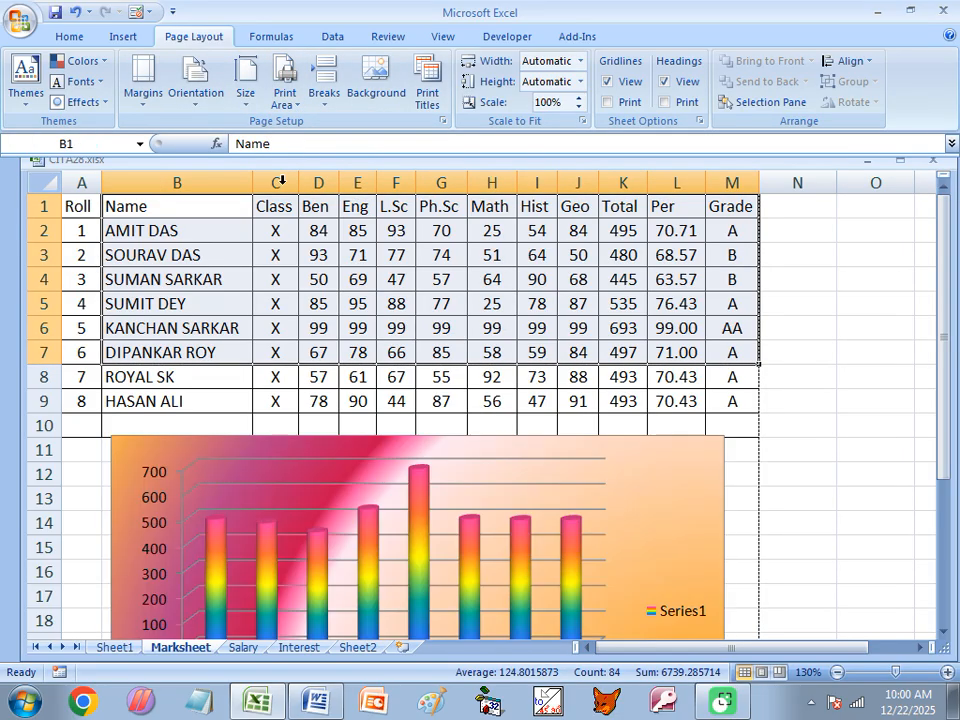
{"action": "left_click", "coordinate": [188, 288]}
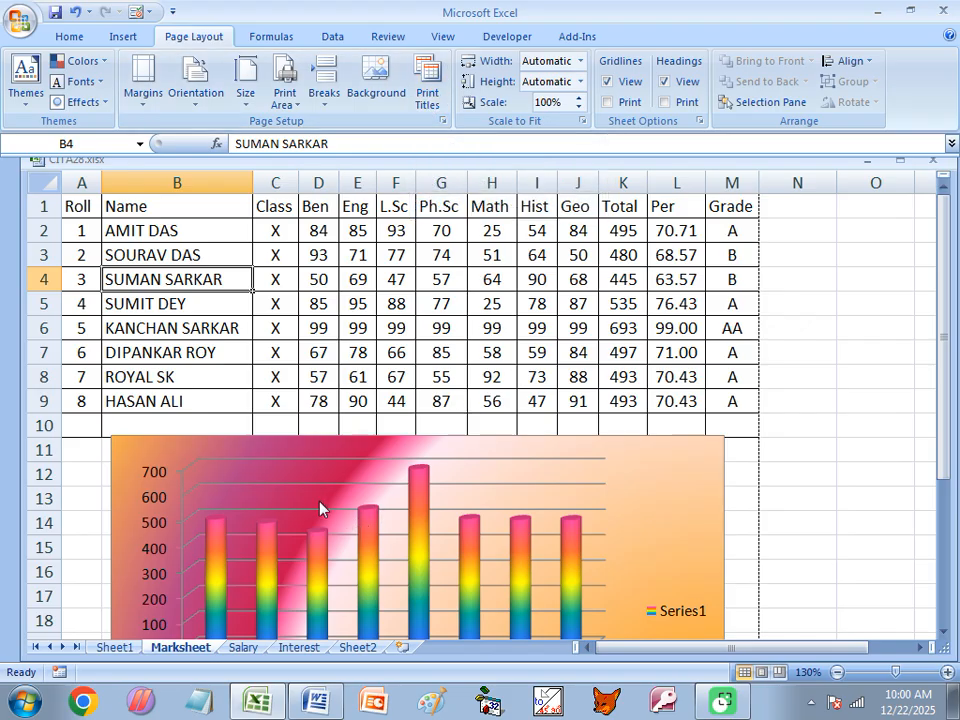
- Open the recent workbook EXCEL SAMPLE CLASS.xlsx and look over the pivot table on Sheet15
{"action": "left_click", "coordinate": [20, 20]}
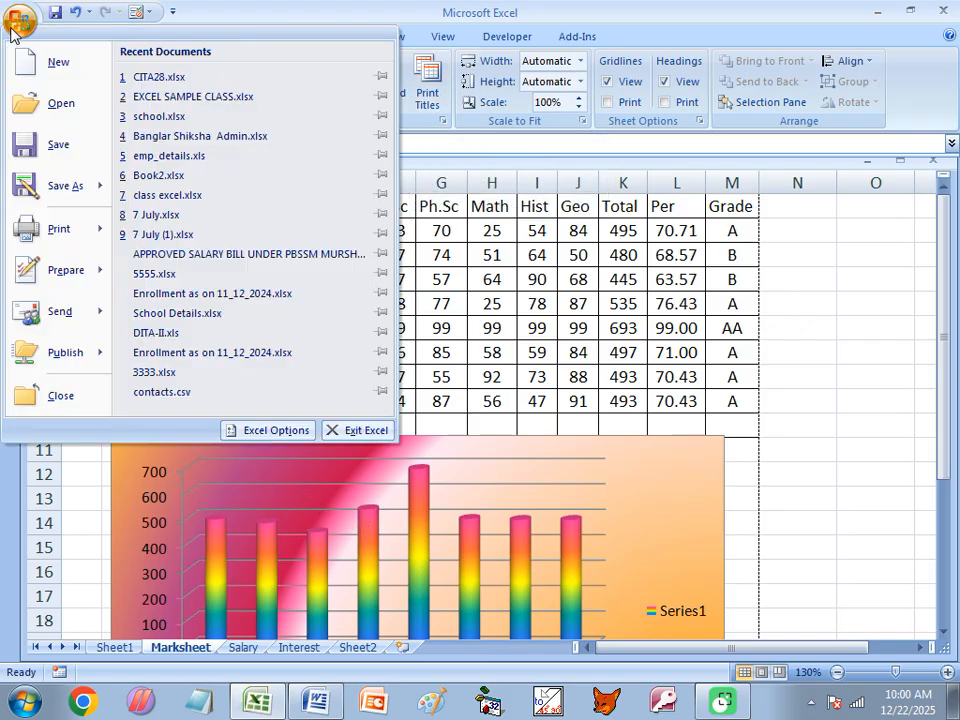
{"action": "left_click", "coordinate": [172, 98]}
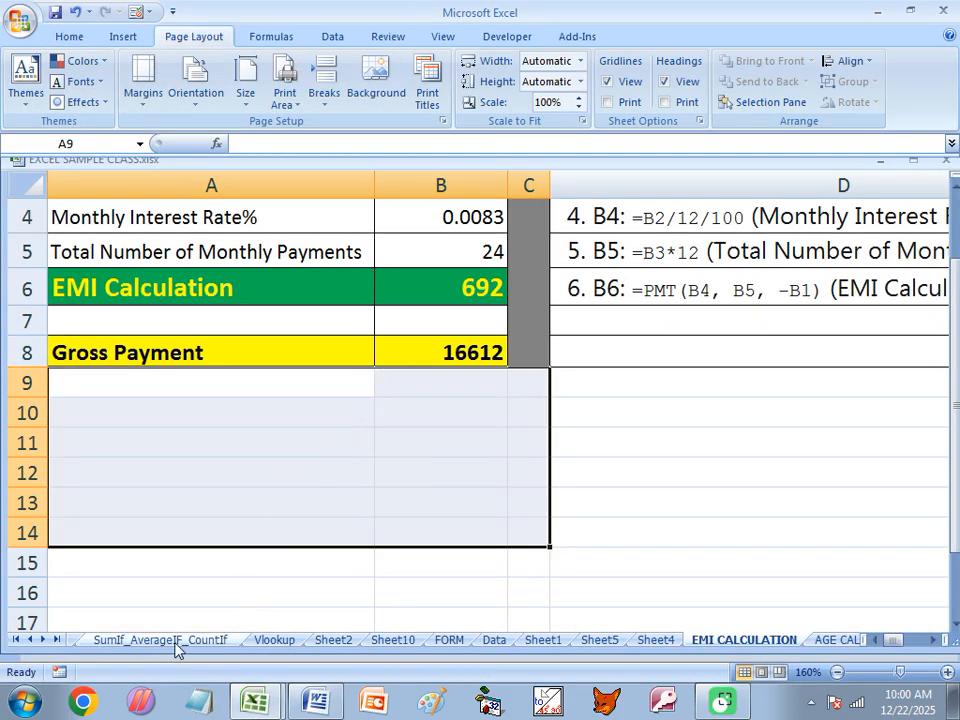
{"action": "left_click", "coordinate": [44, 640]}
{"action": "left_click", "coordinate": [44, 640]}
{"action": "left_click", "coordinate": [44, 640]}
{"action": "left_click", "coordinate": [44, 640]}
{"action": "left_click", "coordinate": [44, 640]}
{"action": "left_click", "coordinate": [44, 640]}
{"action": "left_click", "coordinate": [44, 640]}
{"action": "left_click", "coordinate": [44, 640]}
{"action": "left_click", "coordinate": [44, 640]}
{"action": "left_click", "coordinate": [44, 640]}
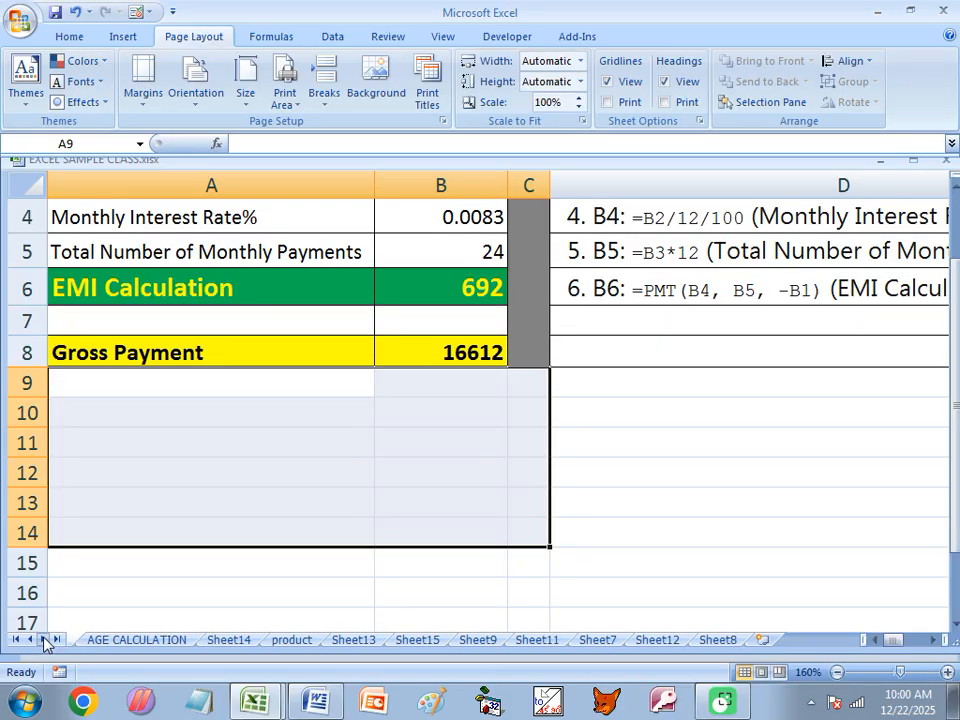
{"action": "left_click", "coordinate": [425, 641]}
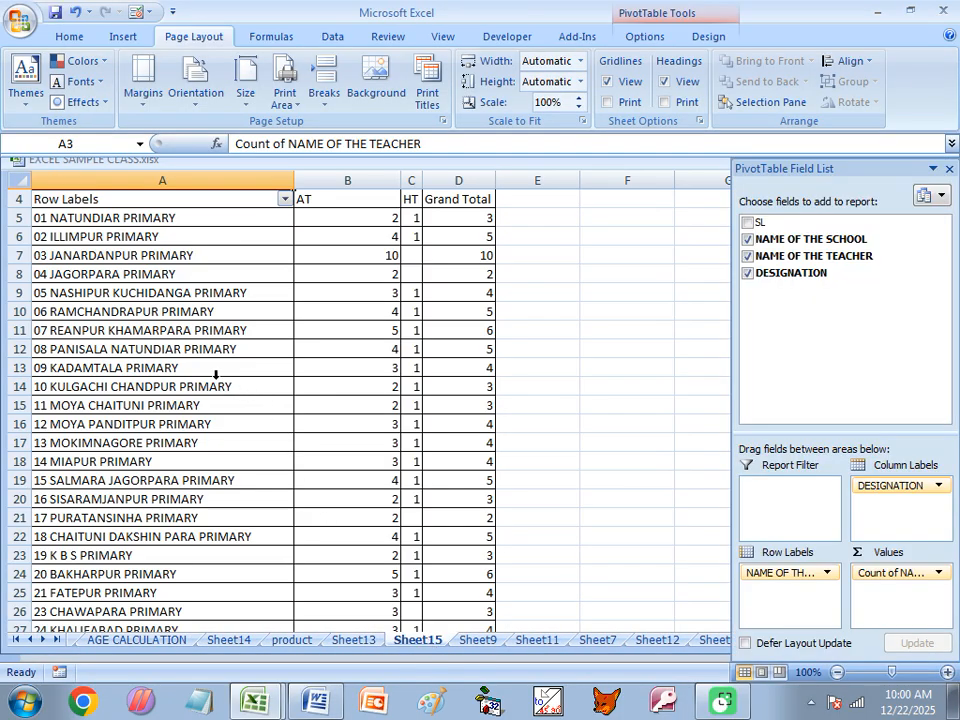
{"action": "scroll", "coordinate": [214, 380], "scroll_direction": "down", "scroll_amount": 9}
{"action": "scroll", "coordinate": [214, 390], "scroll_direction": "up", "scroll_amount": 4}
{"action": "scroll", "coordinate": [214, 390], "scroll_direction": "up", "scroll_amount": 6}
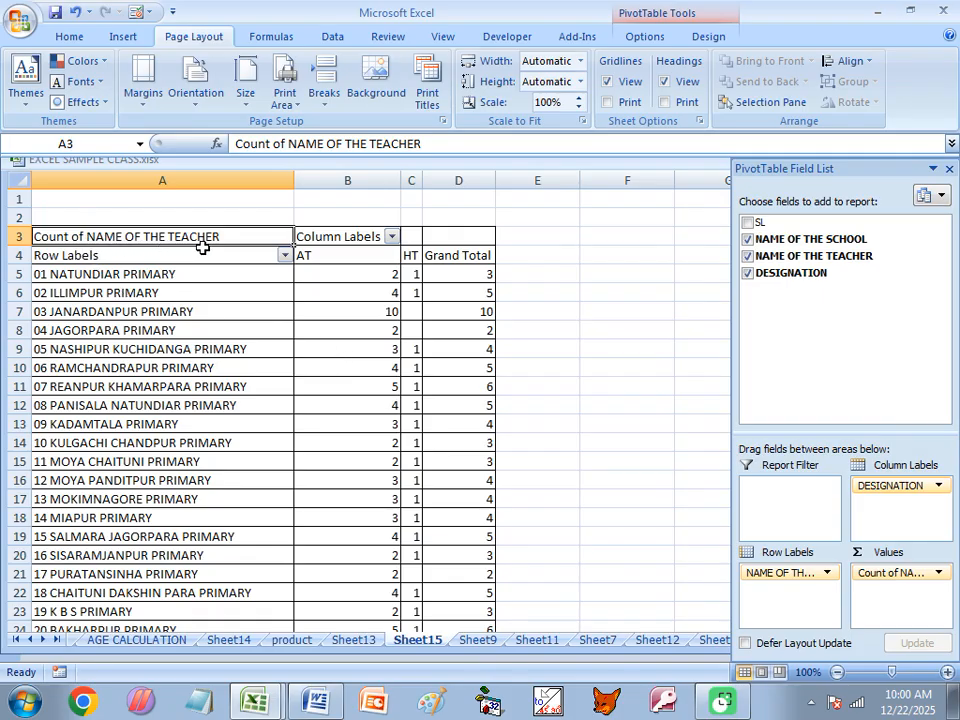
- Switch to Sheet9 and go through the school, teacher and designation column headings in row 1
{"action": "left_click", "coordinate": [478, 640]}
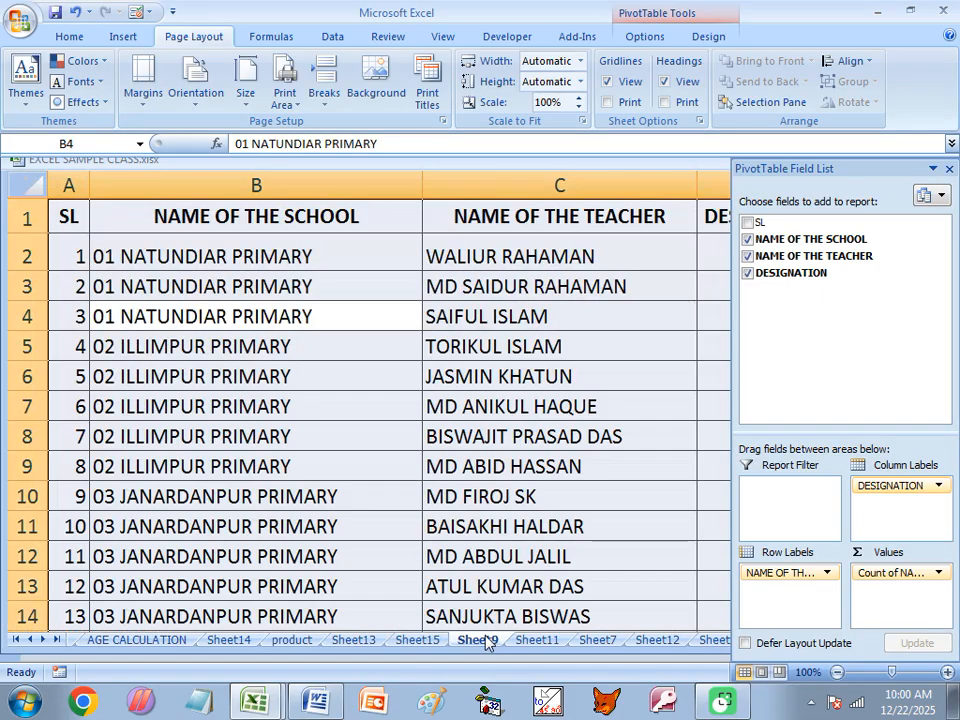
{"action": "left_click", "coordinate": [182, 214]}
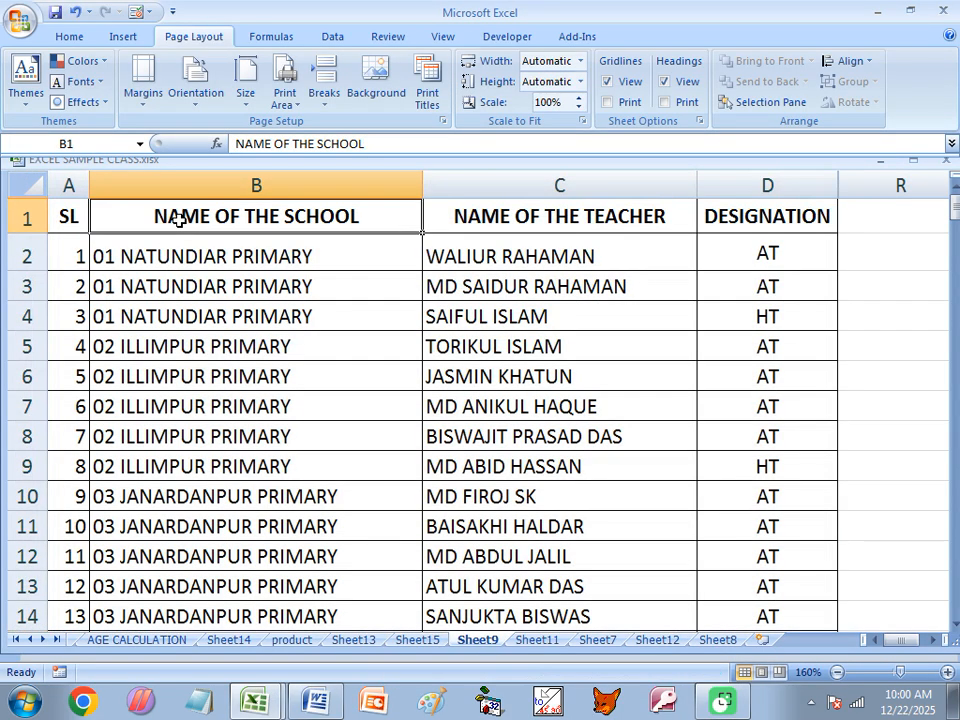
{"action": "left_click", "coordinate": [776, 217]}
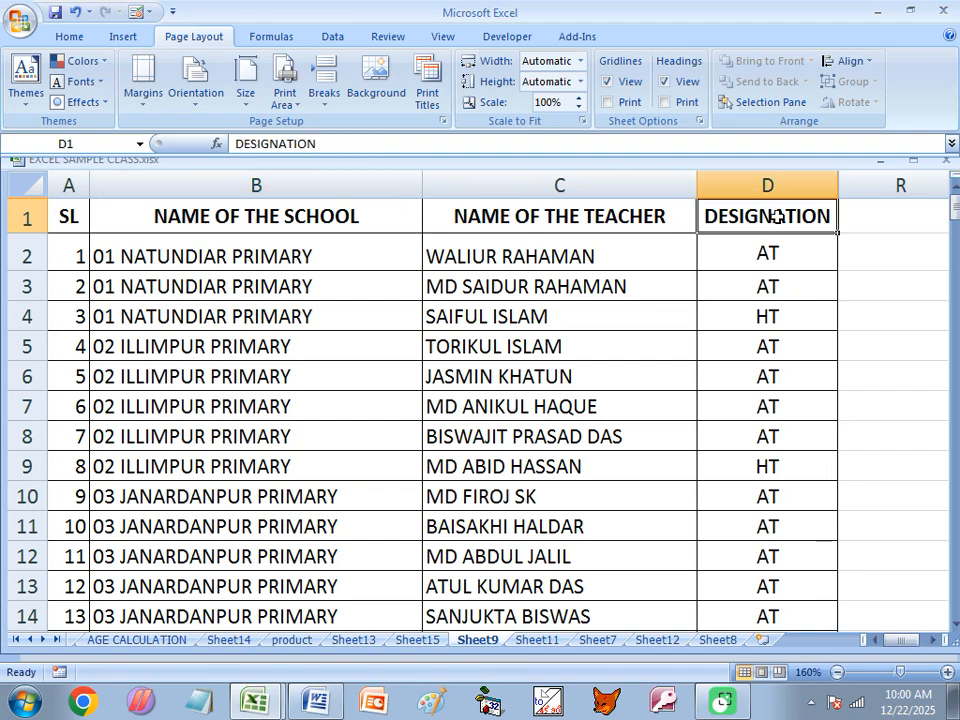
{"action": "left_click", "coordinate": [604, 215]}
{"action": "left_click", "coordinate": [343, 212]}
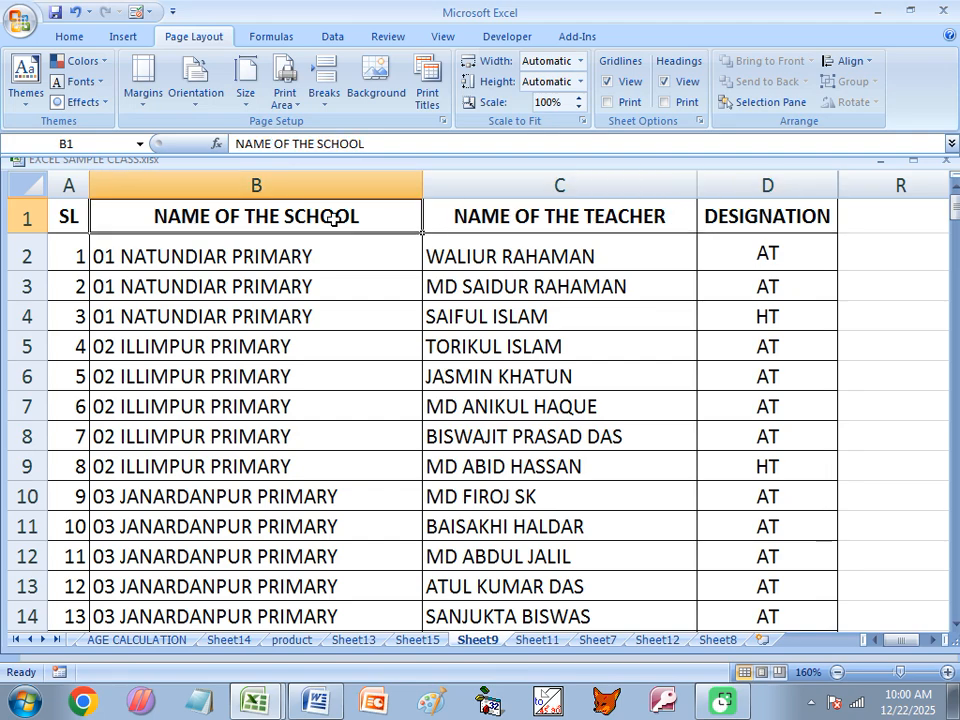
{"action": "left_click", "coordinate": [470, 210]}
{"action": "left_click", "coordinate": [741, 218]}
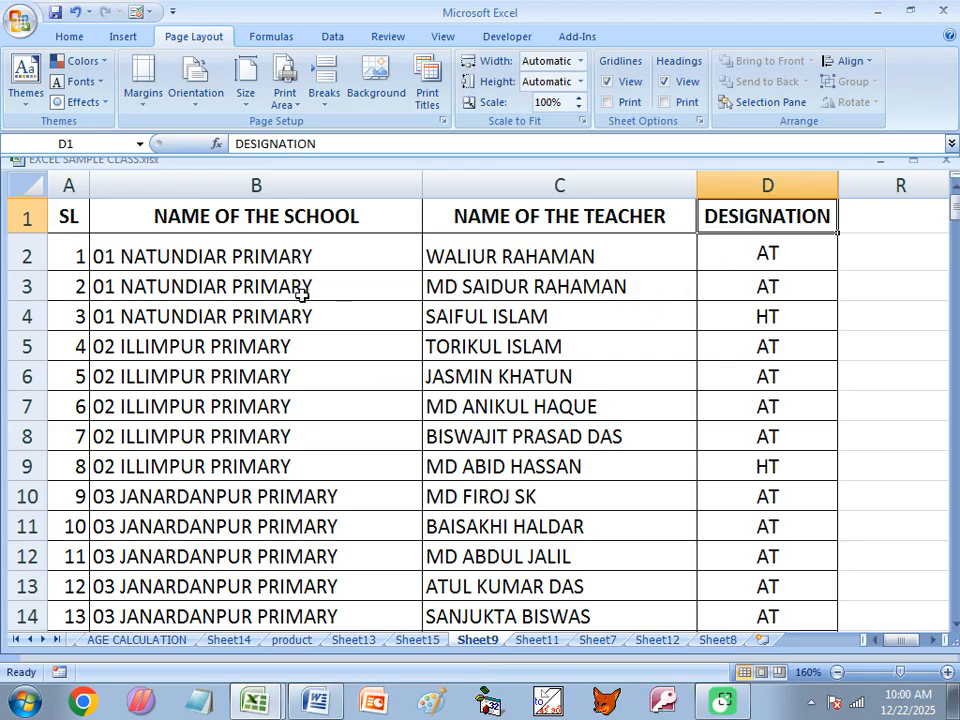
- Show Sheet9 in Print Preview and page through the whole list from the first page to the last and back
{"action": "left_click", "coordinate": [22, 21]}
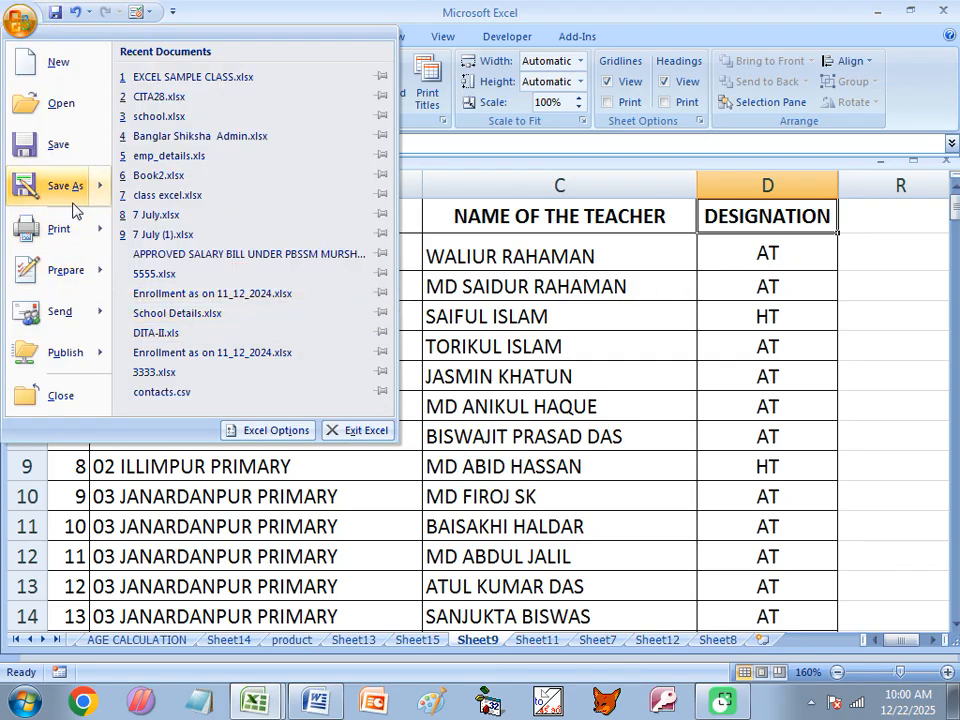
{"action": "mouse_move", "coordinate": [60, 229]}
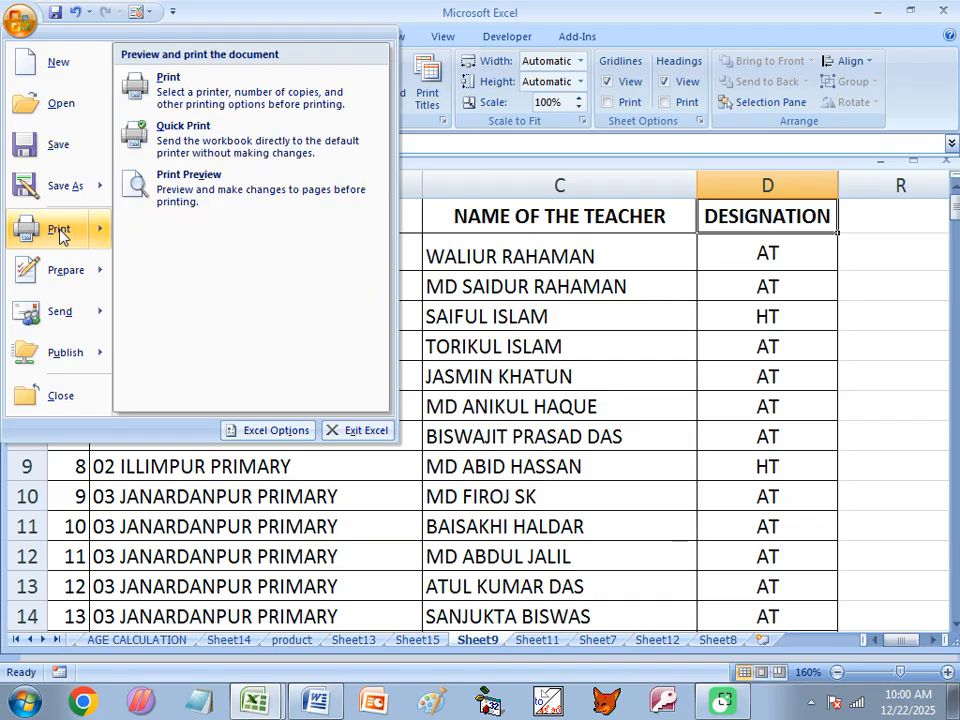
{"action": "left_click", "coordinate": [210, 196]}
{"action": "scroll", "coordinate": [516, 371], "scroll_direction": "down", "scroll_amount": 8}
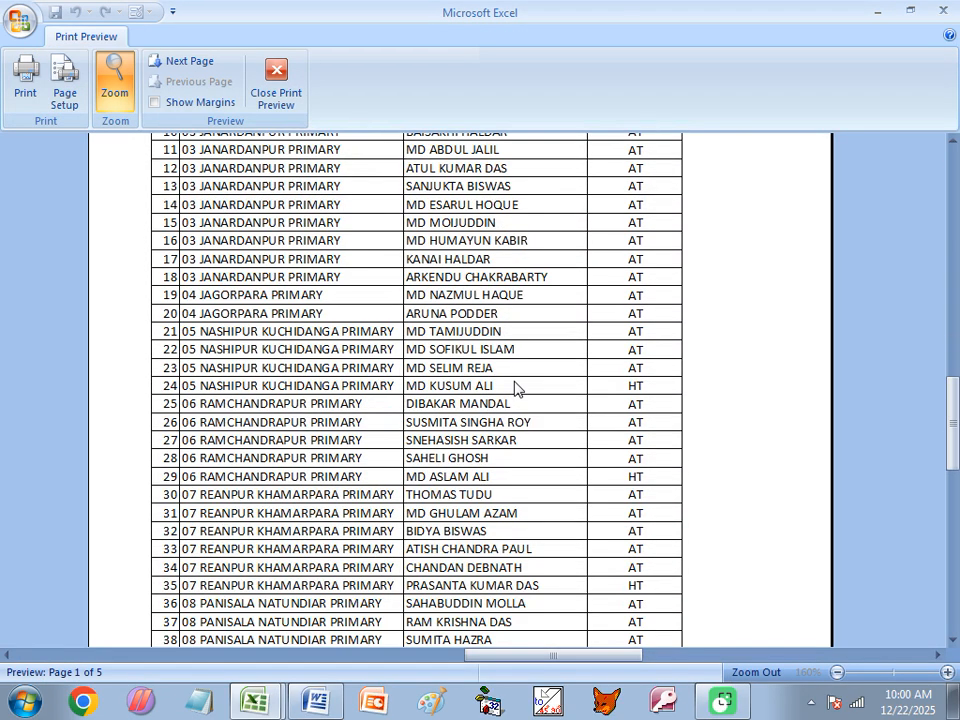
{"action": "scroll", "coordinate": [520, 414], "scroll_direction": "down", "scroll_amount": 2}
{"action": "left_click", "coordinate": [364, 332]}
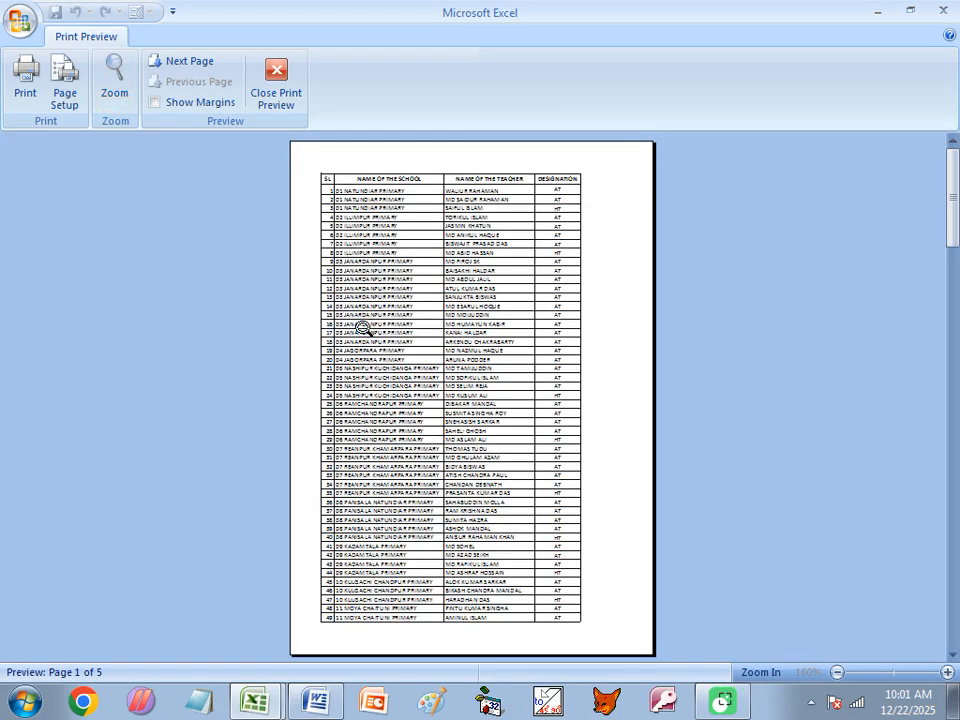
{"action": "scroll", "coordinate": [430, 398], "scroll_direction": "down", "scroll_amount": 2}
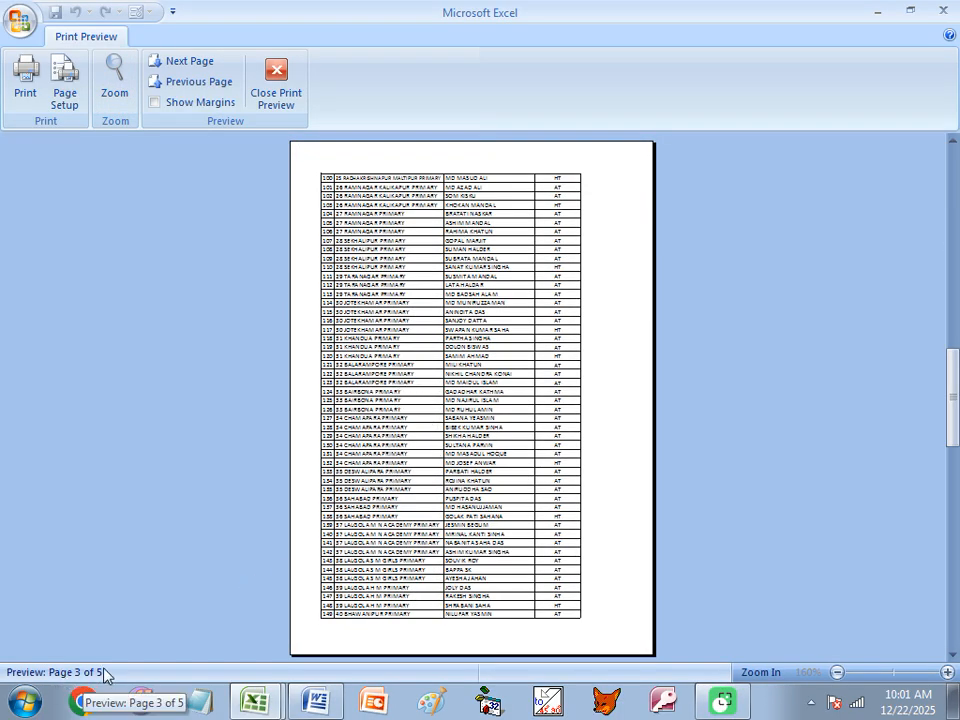
{"action": "scroll", "coordinate": [420, 443], "scroll_direction": "down", "scroll_amount": 2}
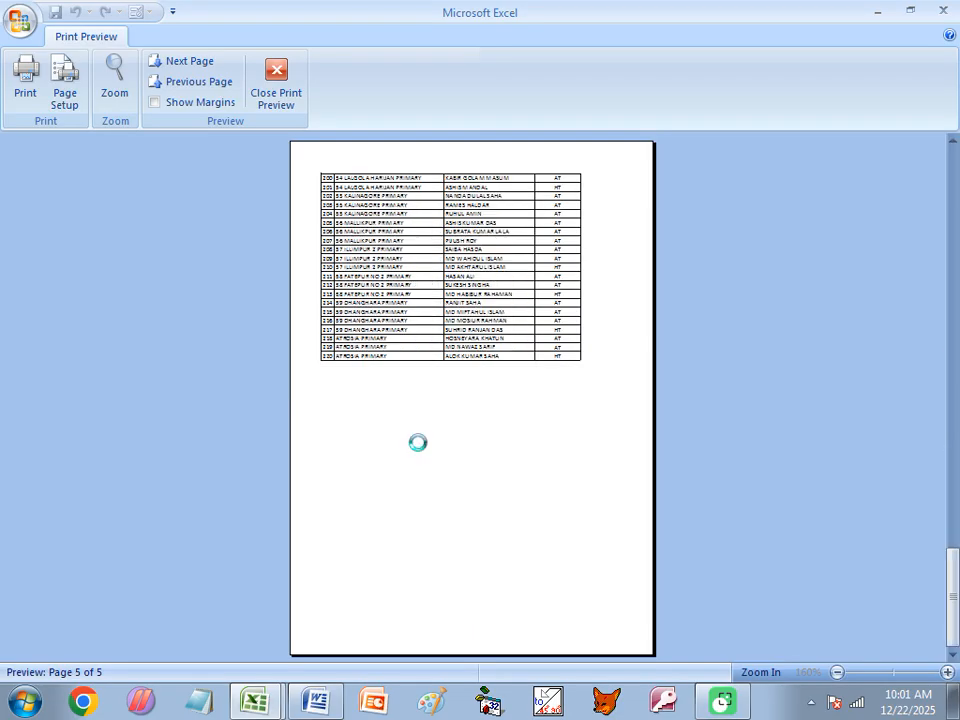
{"action": "scroll", "coordinate": [420, 440], "scroll_direction": "up", "scroll_amount": 4}
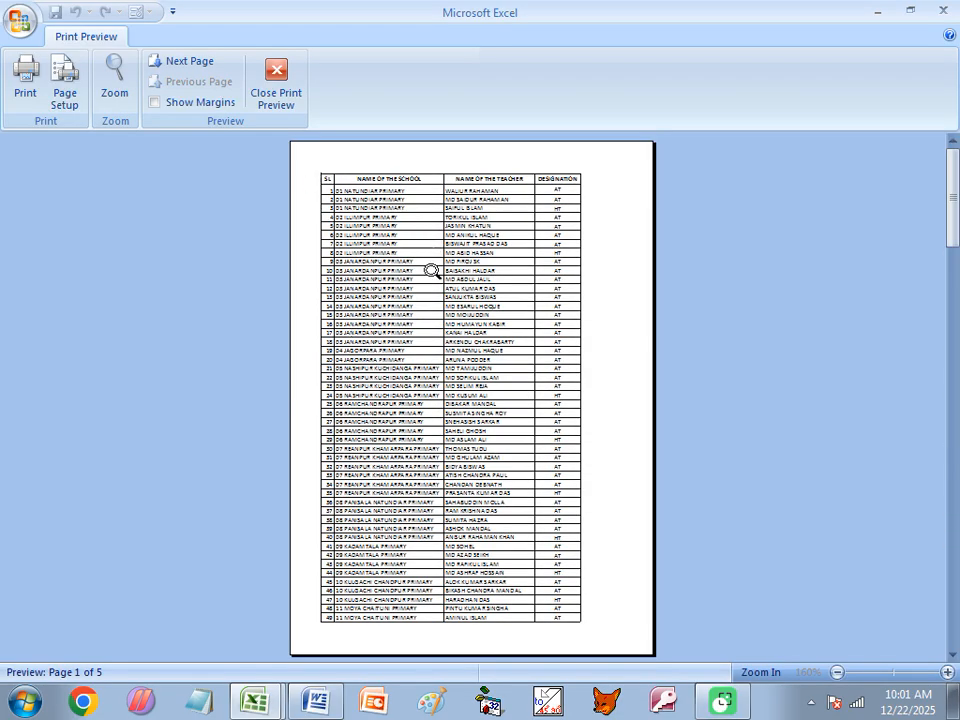
- Compare the column headings on pages 1 and 2 at enlarged zoom, and close Print Preview
{"action": "left_click", "coordinate": [422, 284]}
{"action": "scroll", "coordinate": [287, 163], "scroll_direction": "up", "scroll_amount": 3}
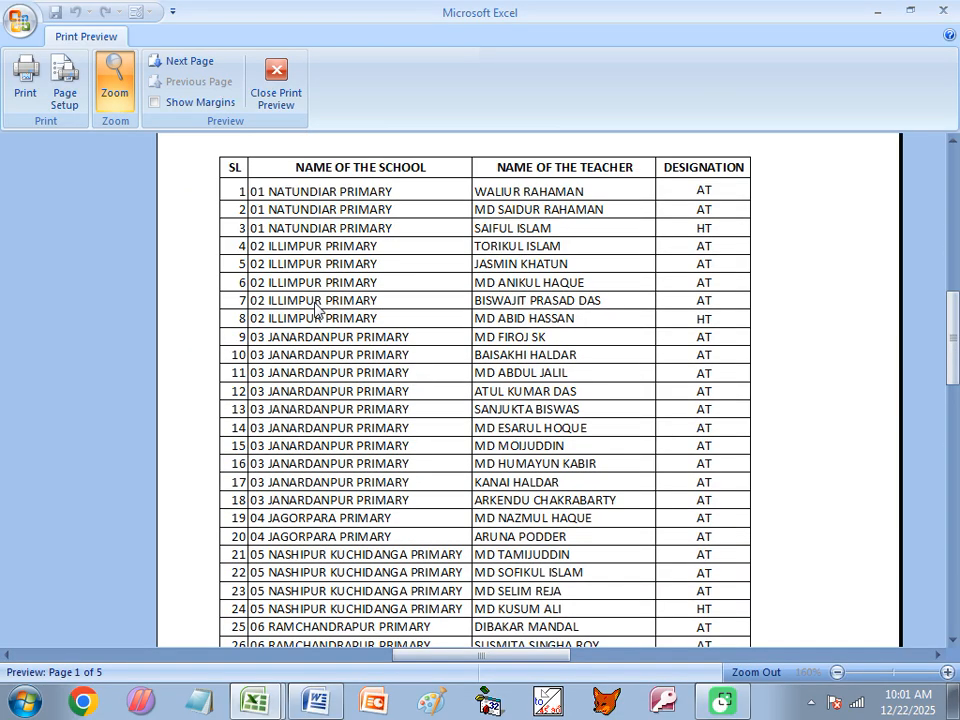
{"action": "left_click", "coordinate": [192, 62]}
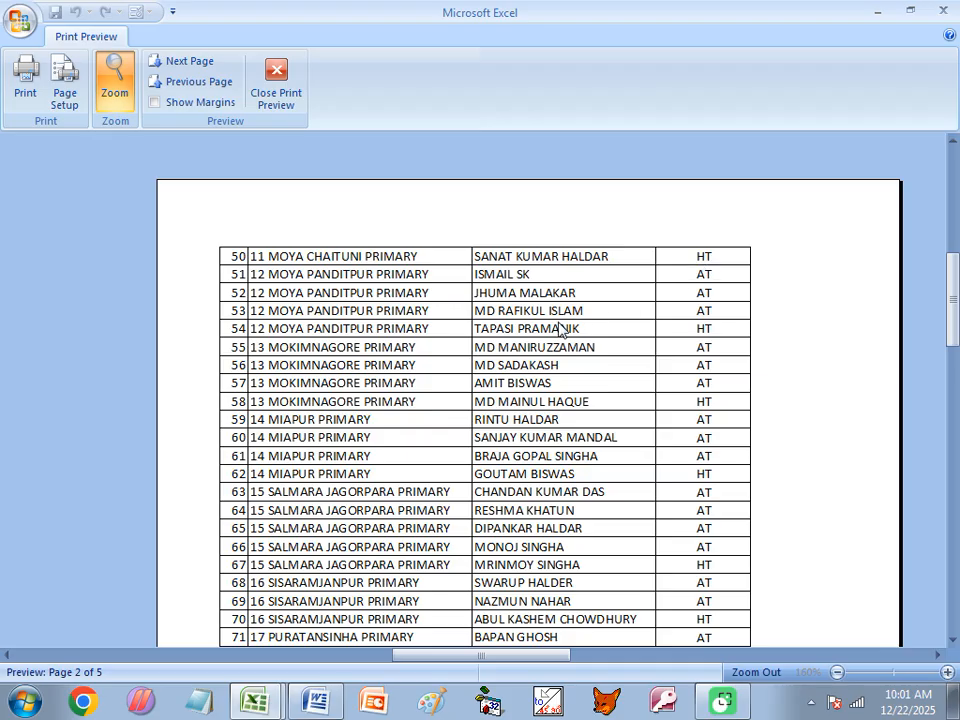
{"action": "left_click", "coordinate": [187, 92]}
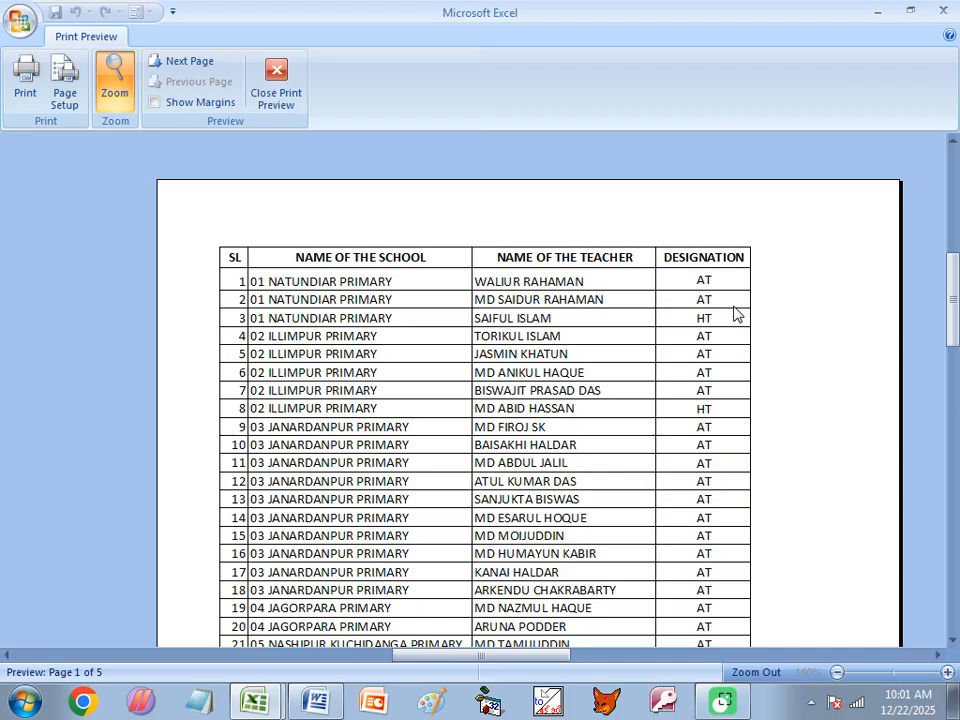
{"action": "left_click", "coordinate": [290, 98]}
- Look through the Sheet9 list and highlight its header cells A1:D1
{"action": "left_click", "coordinate": [251, 212]}
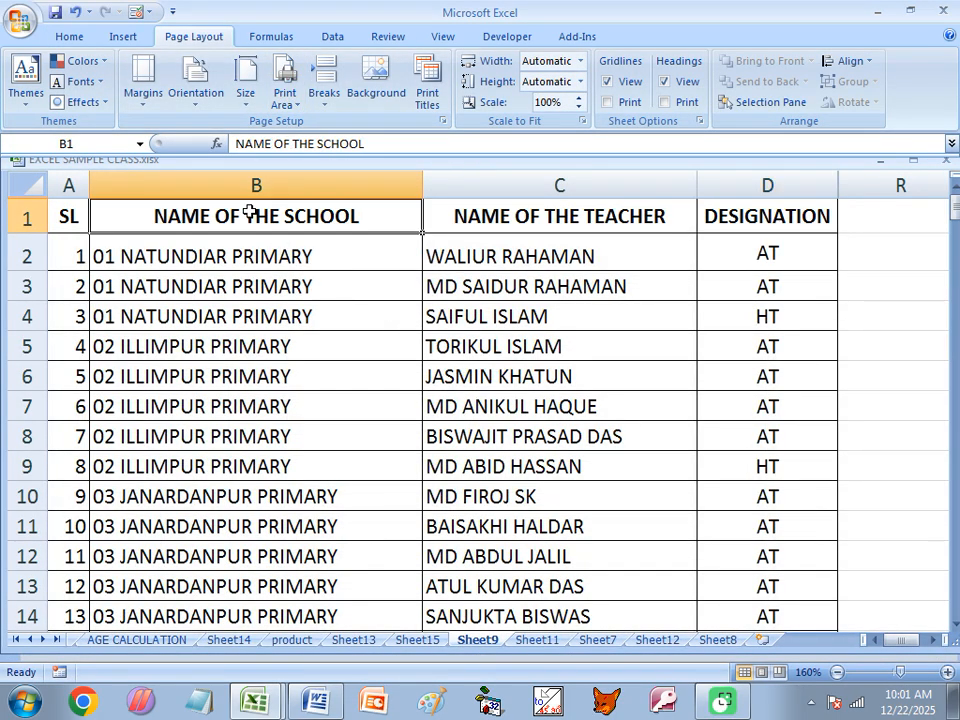
{"action": "scroll", "coordinate": [450, 354], "scroll_direction": "down", "scroll_amount": 8}
{"action": "left_click", "coordinate": [66, 563]}
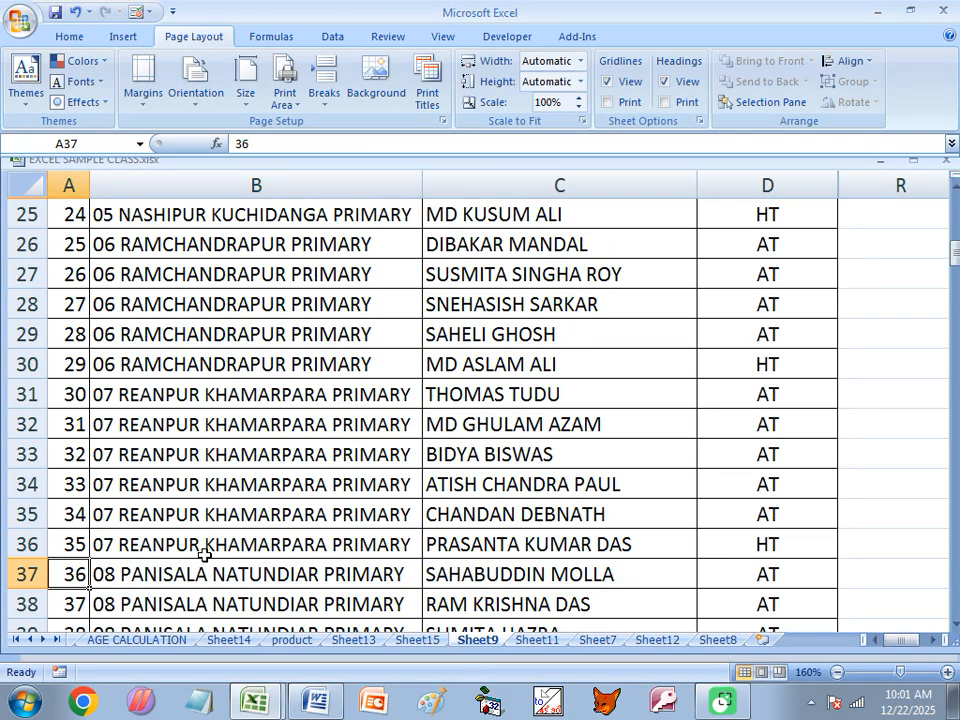
{"action": "scroll", "coordinate": [260, 346], "scroll_direction": "up", "scroll_amount": 8}
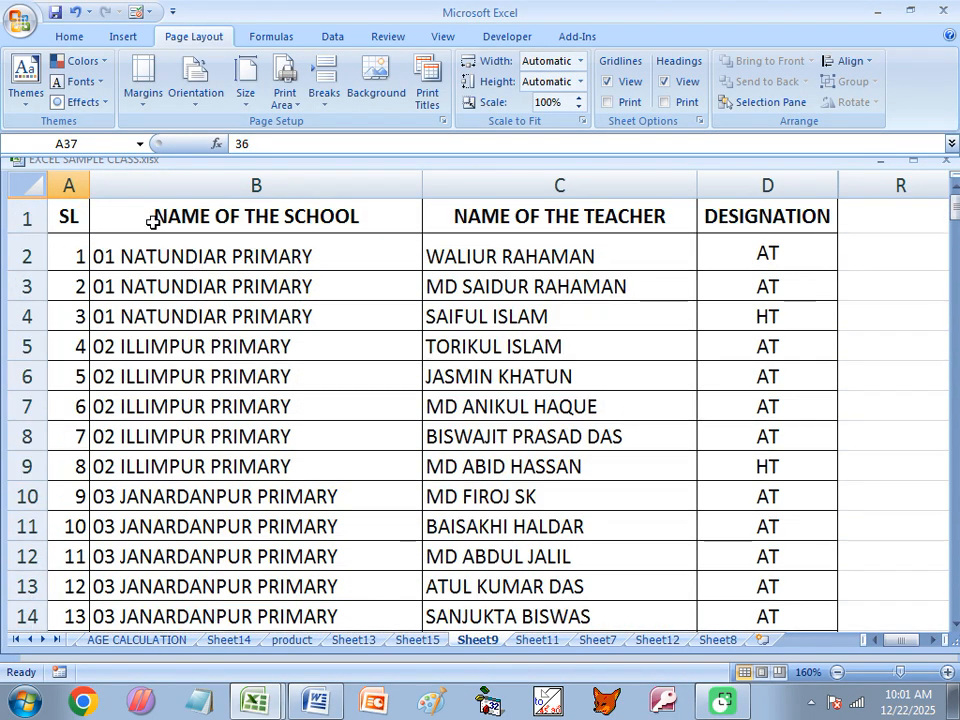
{"action": "left_click_drag", "start_coordinate": [69, 212], "coordinate": [754, 216]}
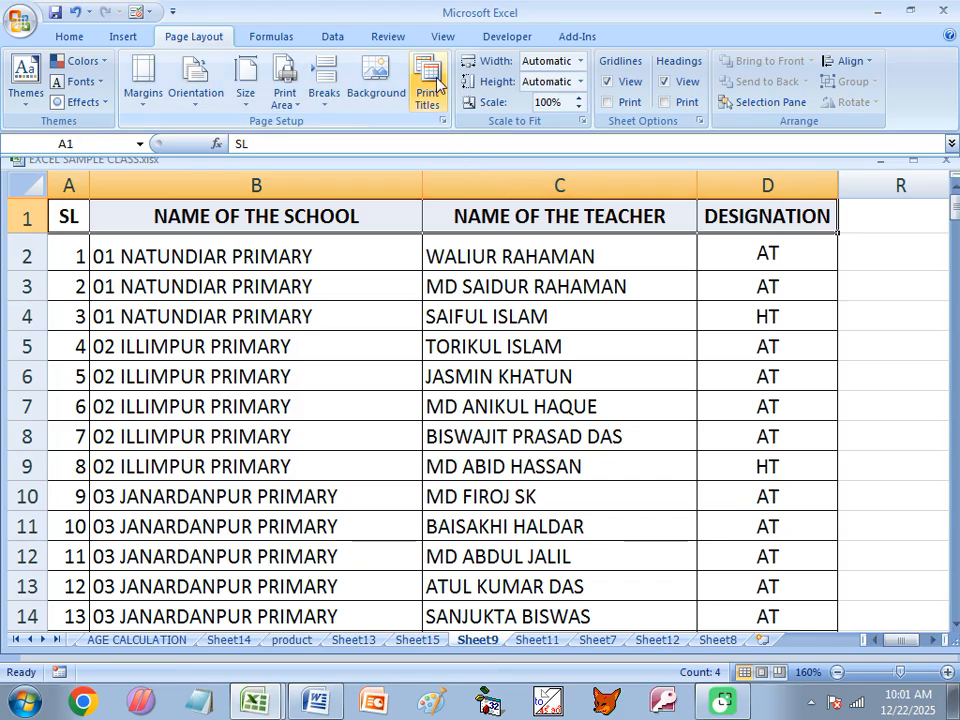
{"action": "left_click", "coordinate": [371, 344]}
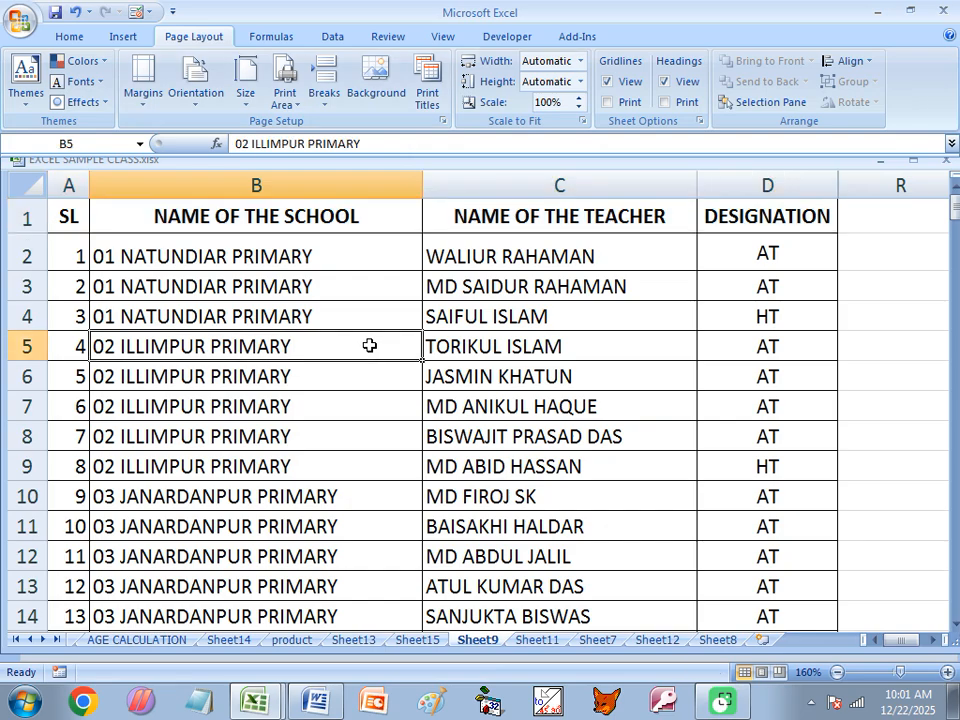
- Set row 1 ($1:$1) as the print title row repeated at the top of every Sheet9 page
{"action": "left_click", "coordinate": [429, 92]}
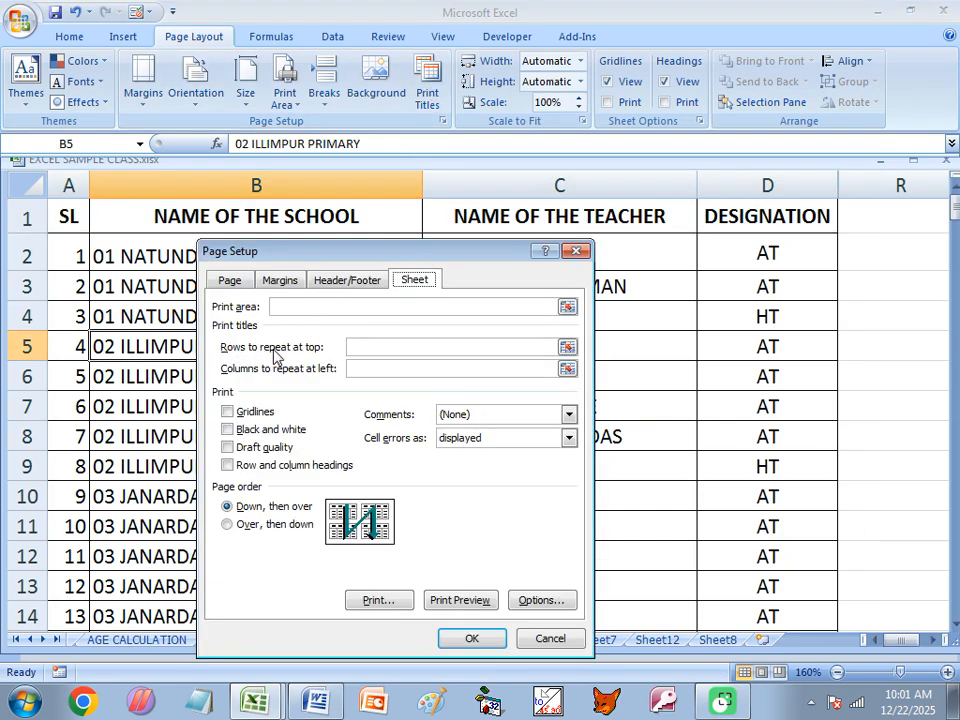
{"action": "left_click", "coordinate": [378, 347]}
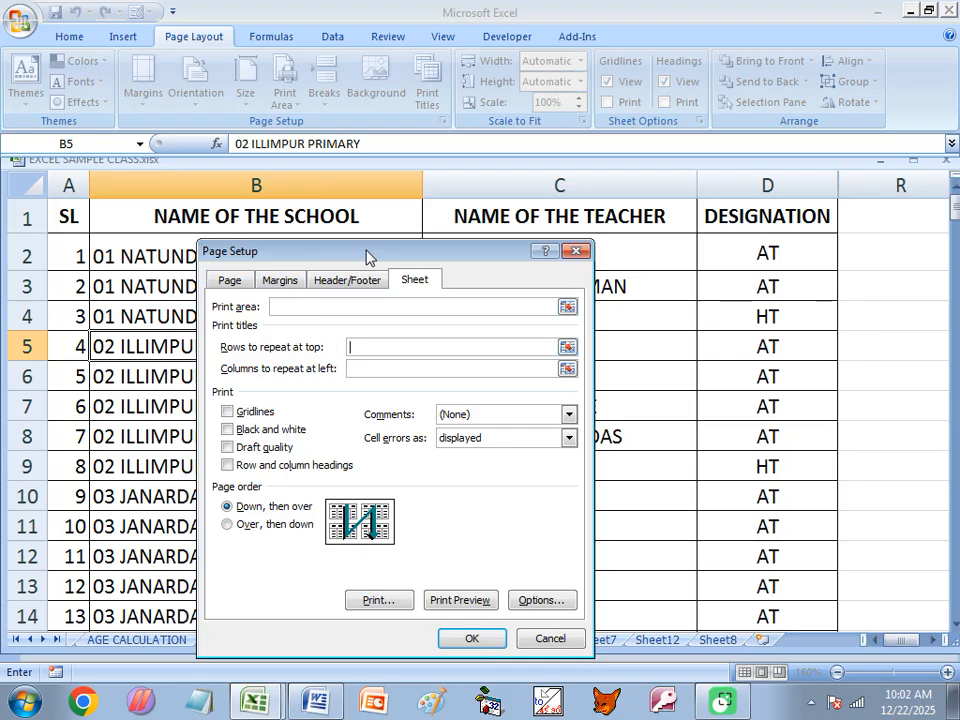
{"action": "left_click_drag", "start_coordinate": [369, 257], "coordinate": [369, 343]}
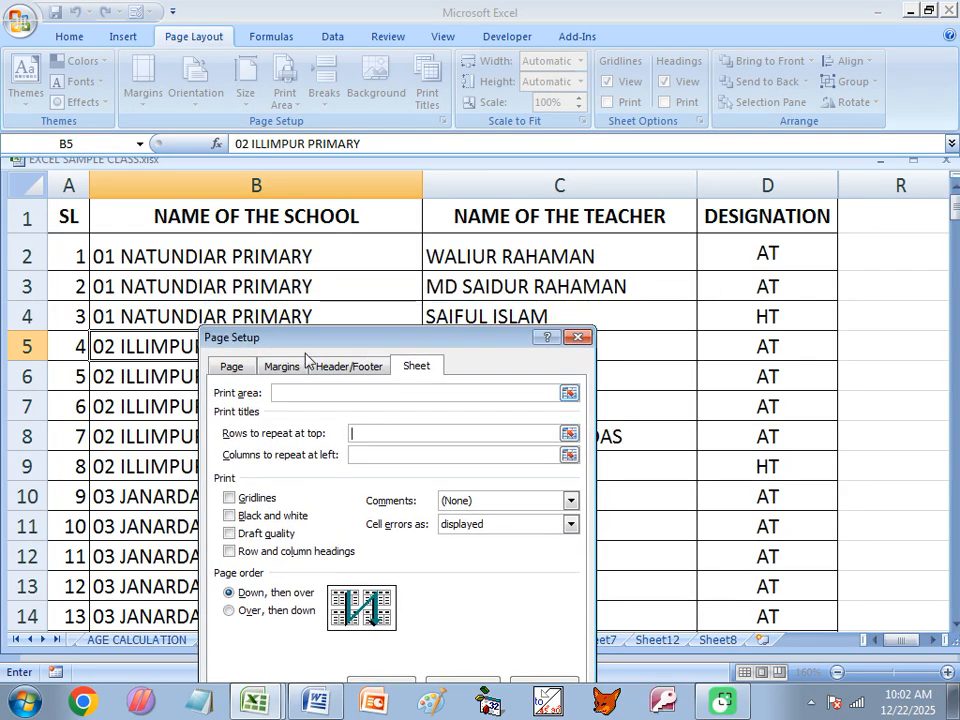
{"action": "left_click", "coordinate": [26, 218]}
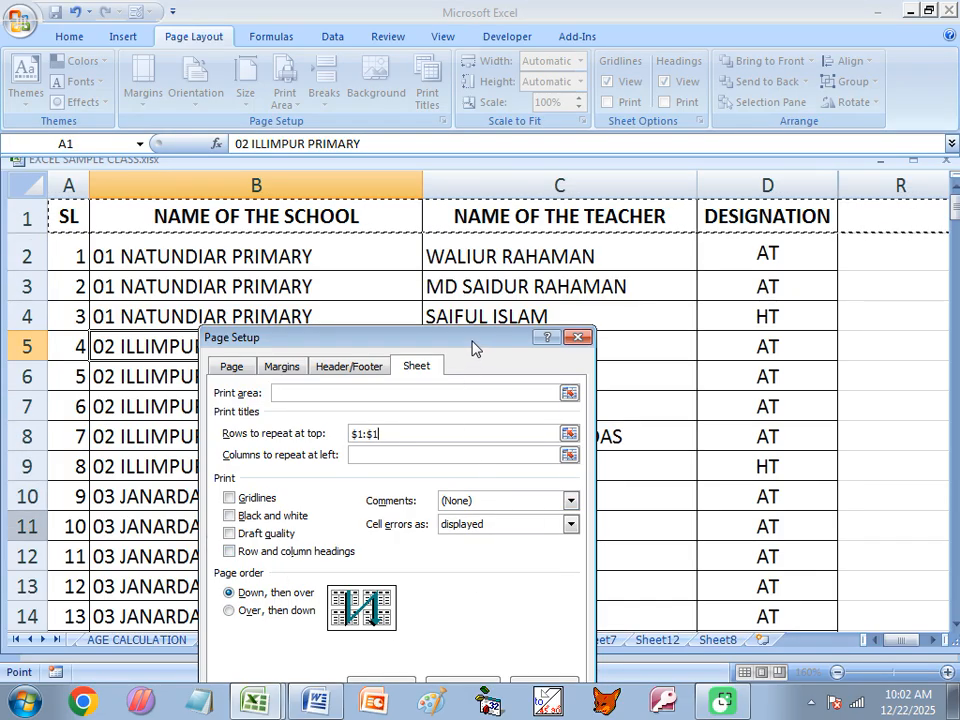
{"action": "left_click_drag", "start_coordinate": [473, 348], "coordinate": [471, 257]}
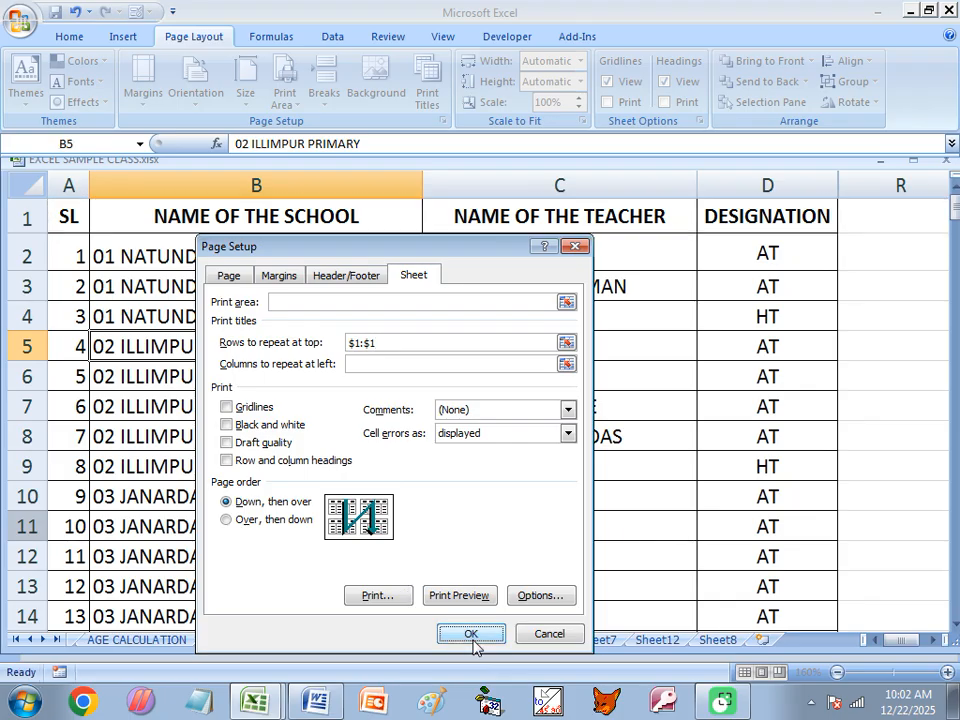
{"action": "left_click", "coordinate": [470, 634]}
- Check the column headings on every page of Sheet9's print preview, close it, and highlight header cells A1:D1
{"action": "left_click", "coordinate": [20, 22]}
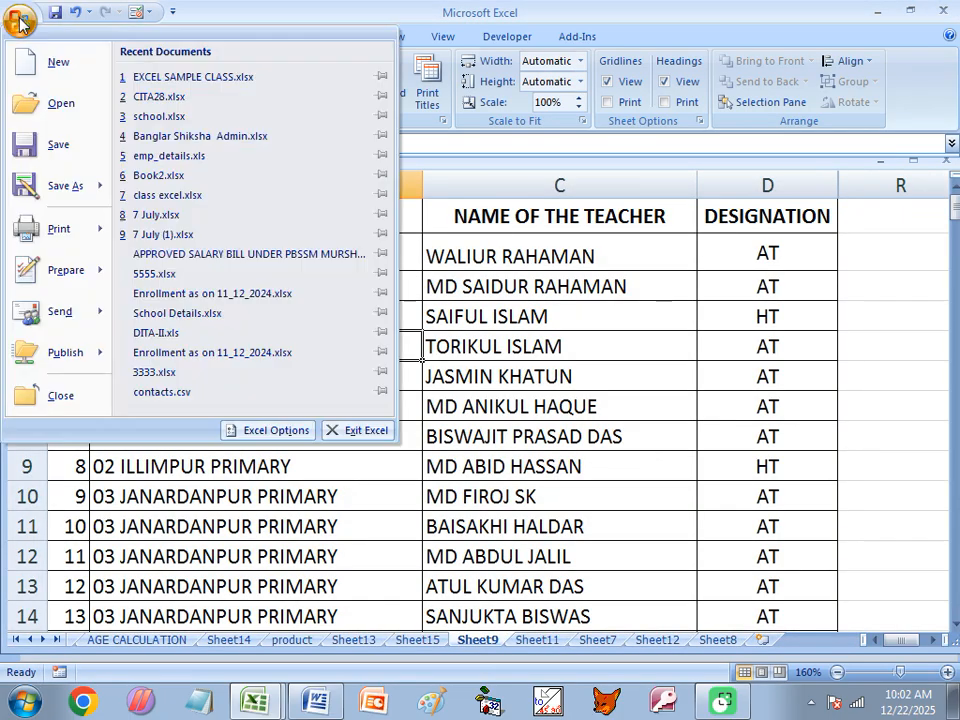
{"action": "mouse_move", "coordinate": [66, 237]}
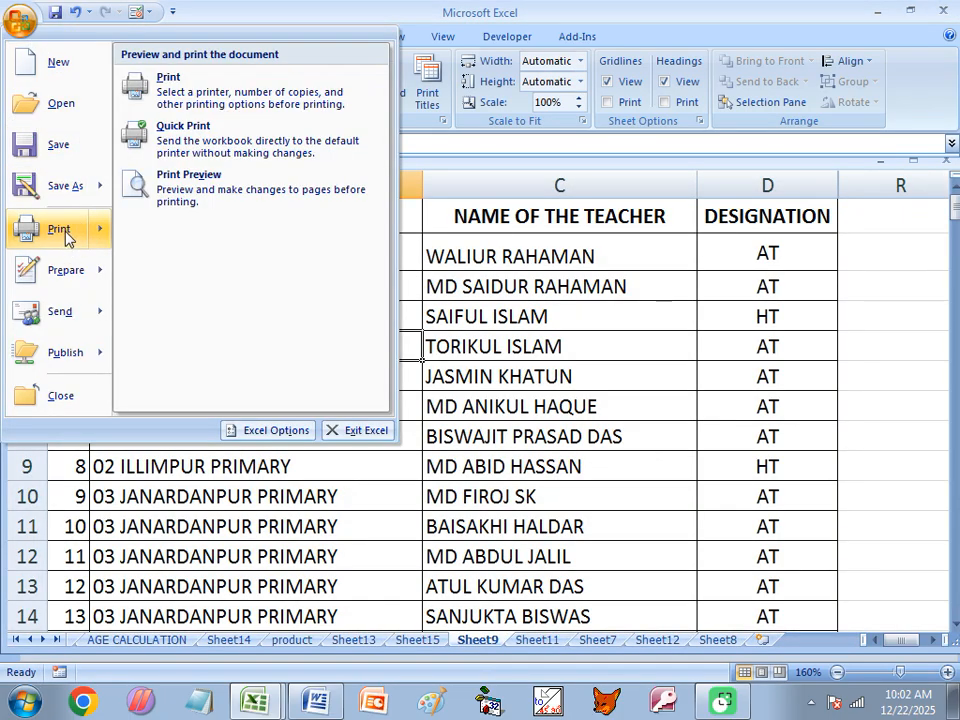
{"action": "left_click", "coordinate": [192, 197]}
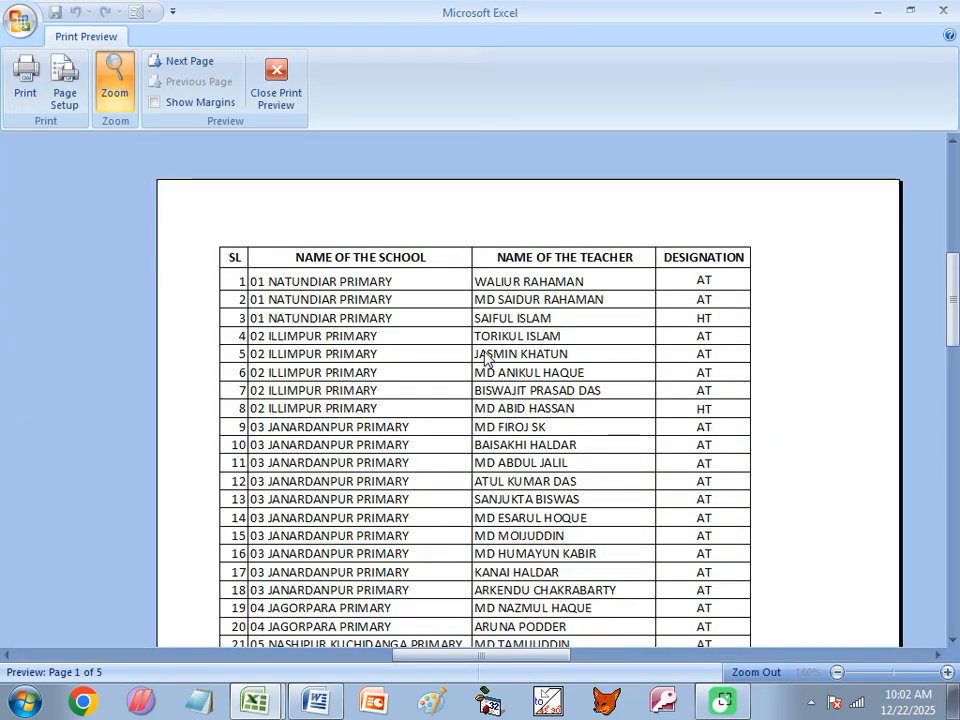
{"action": "left_click", "coordinate": [193, 62]}
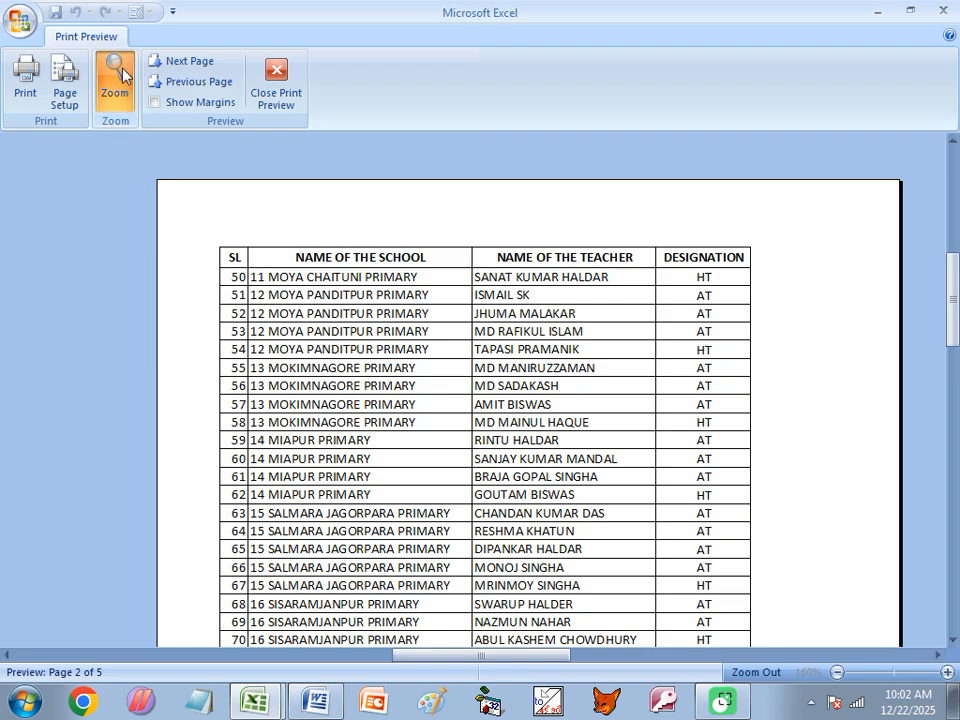
{"action": "left_click", "coordinate": [172, 64]}
{"action": "left_click", "coordinate": [172, 63]}
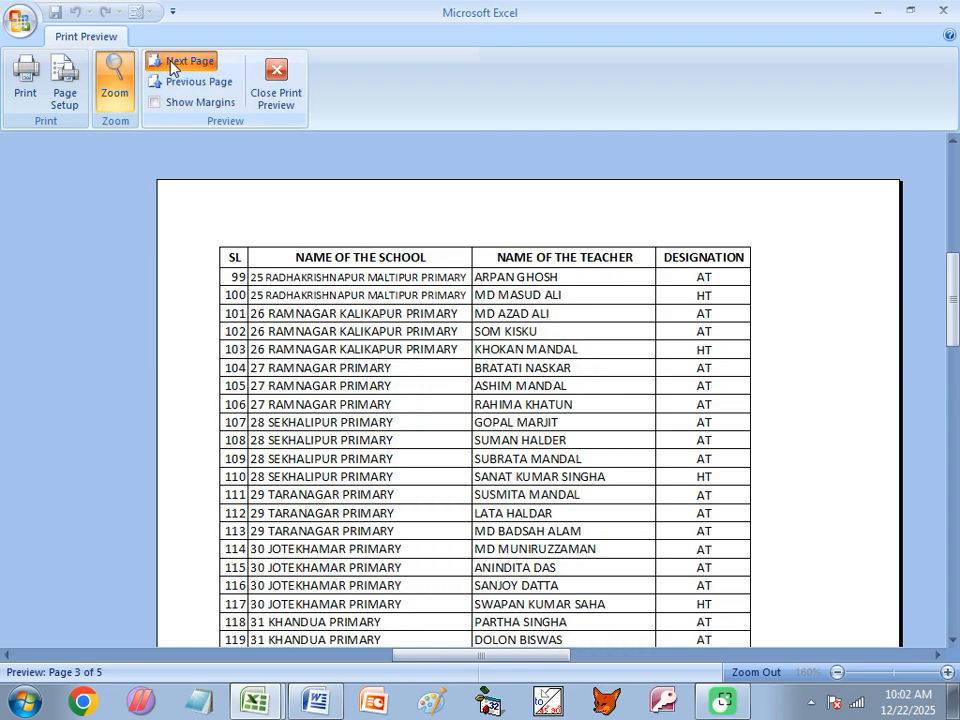
{"action": "left_click", "coordinate": [172, 64]}
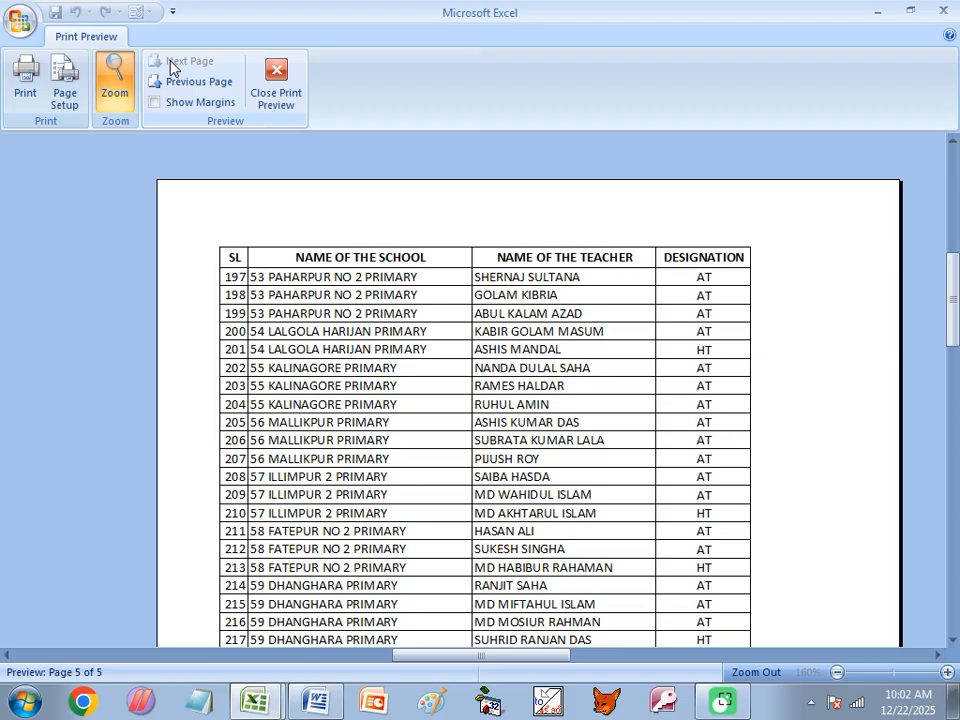
{"action": "left_click", "coordinate": [298, 100]}
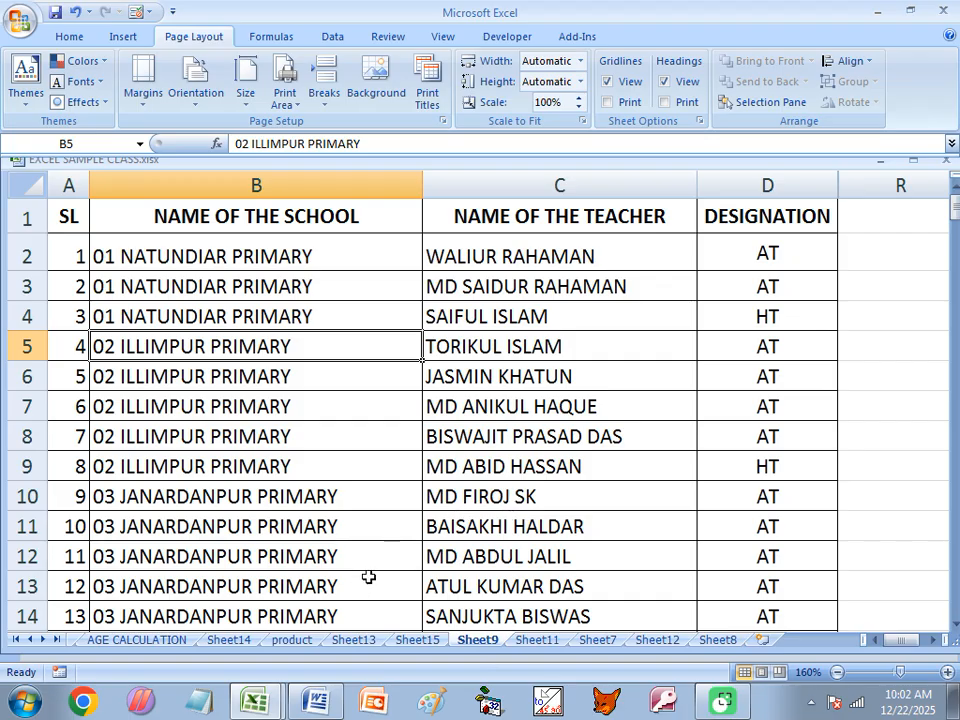
{"action": "left_click", "coordinate": [549, 215]}
{"action": "left_click_drag", "start_coordinate": [60, 216], "coordinate": [740, 231]}
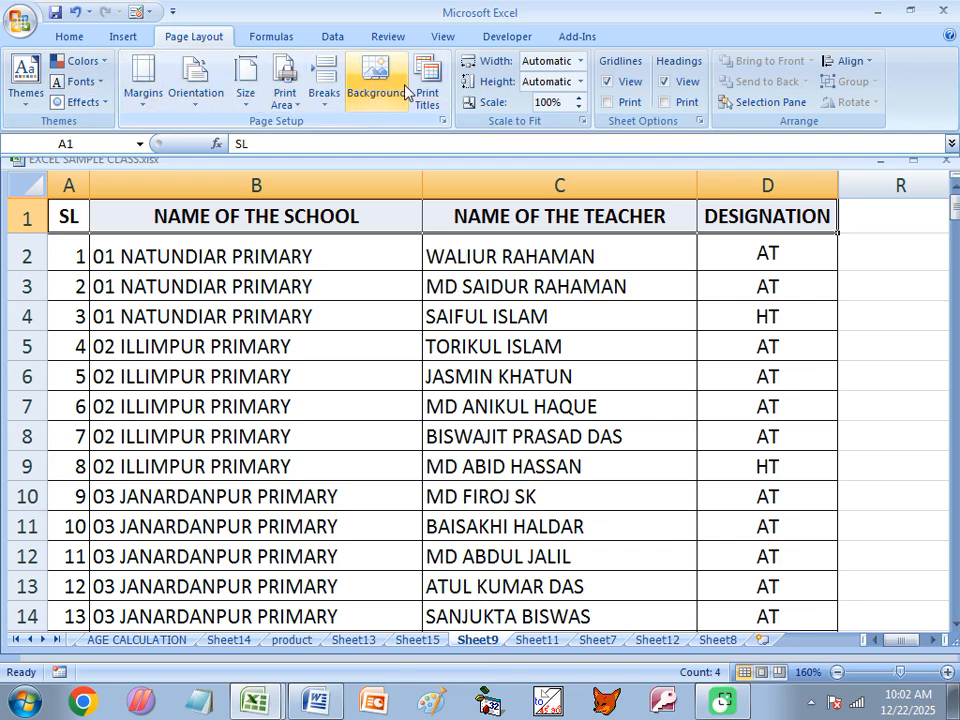
- Look through the Logical, Text, Date & Time, Lookup & Reference and Math & Trig function lists
{"action": "left_click", "coordinate": [274, 38]}
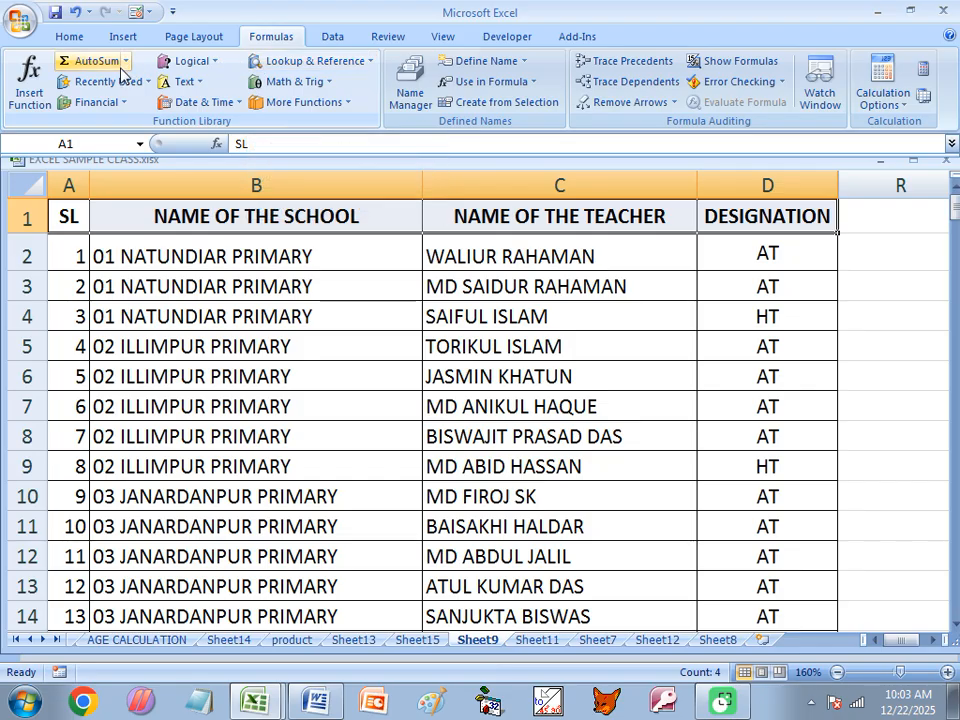
{"action": "left_click", "coordinate": [218, 63]}
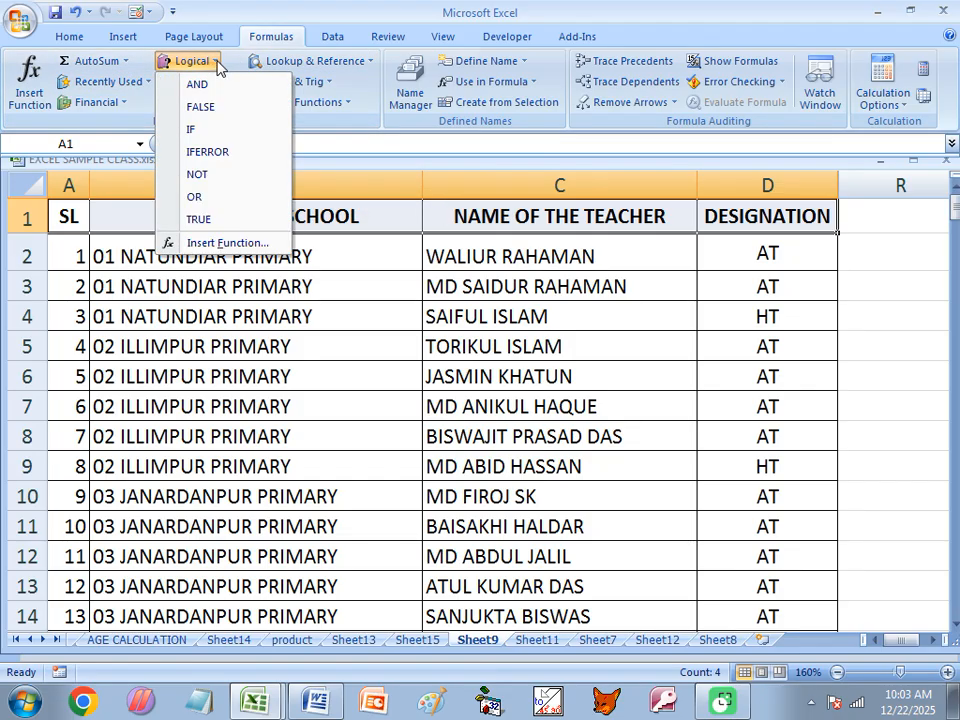
{"action": "left_click", "coordinate": [216, 63]}
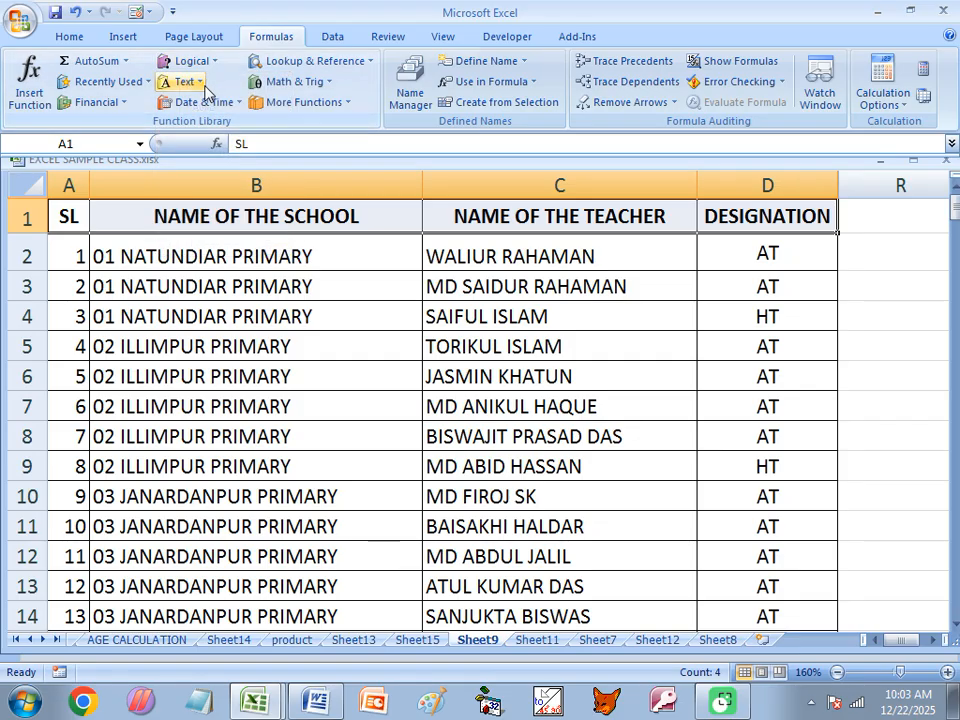
{"action": "left_click", "coordinate": [180, 81]}
{"action": "mouse_move", "coordinate": [292, 322]}
{"action": "left_mouse_down"}
{"action": "mouse_move", "coordinate": [302, 414]}
{"action": "mouse_move", "coordinate": [281, 302]}
{"action": "left_mouse_up"}
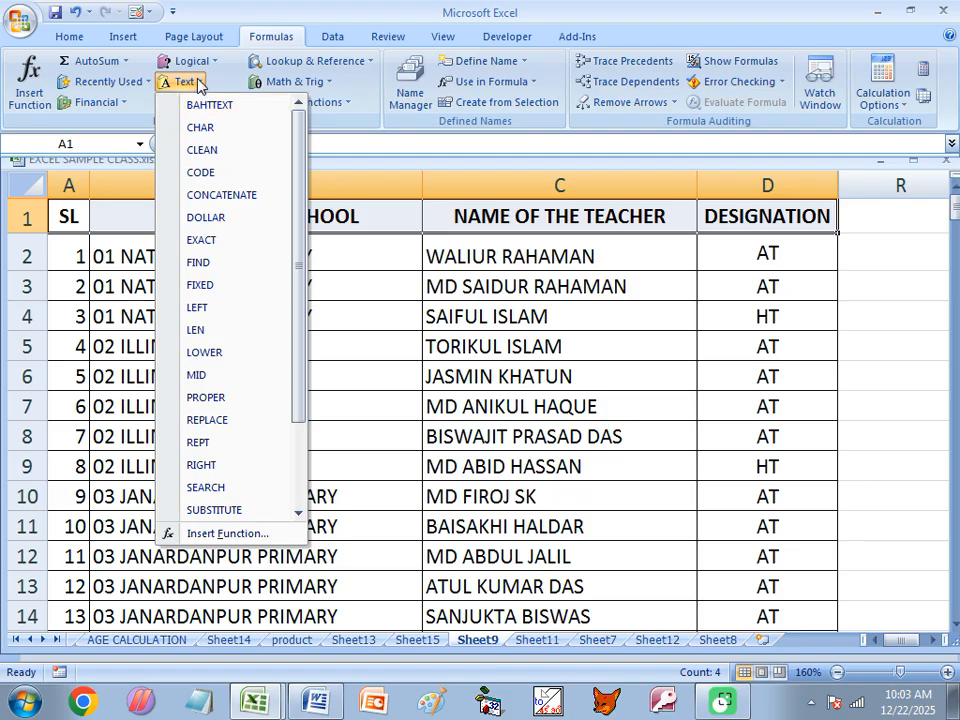
{"action": "left_click", "coordinate": [223, 103]}
{"action": "left_click", "coordinate": [240, 104]}
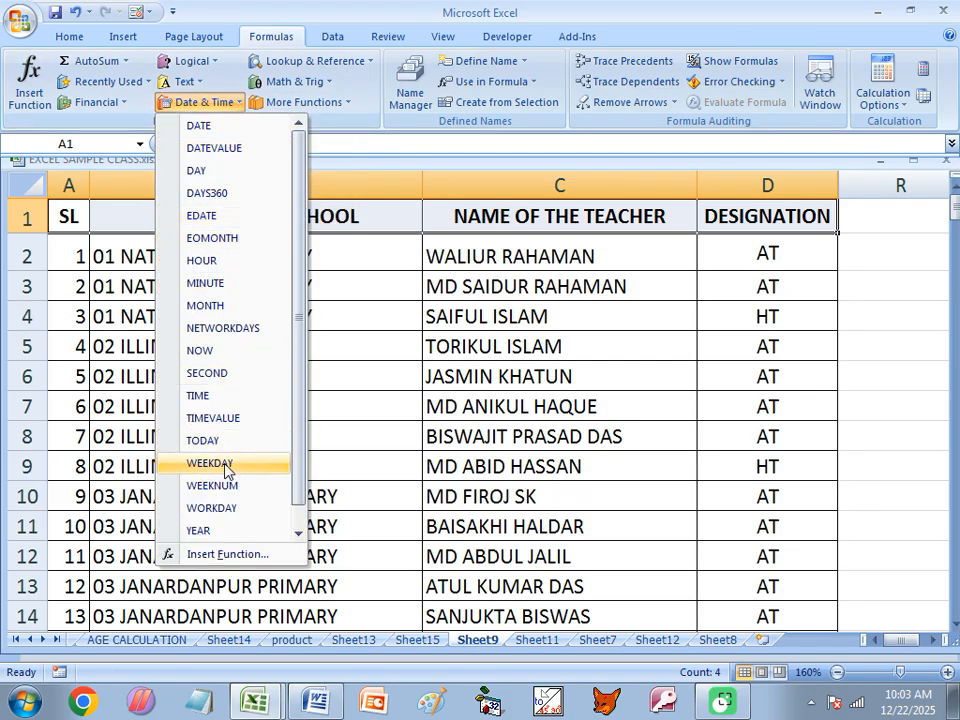
{"action": "left_click", "coordinate": [243, 104]}
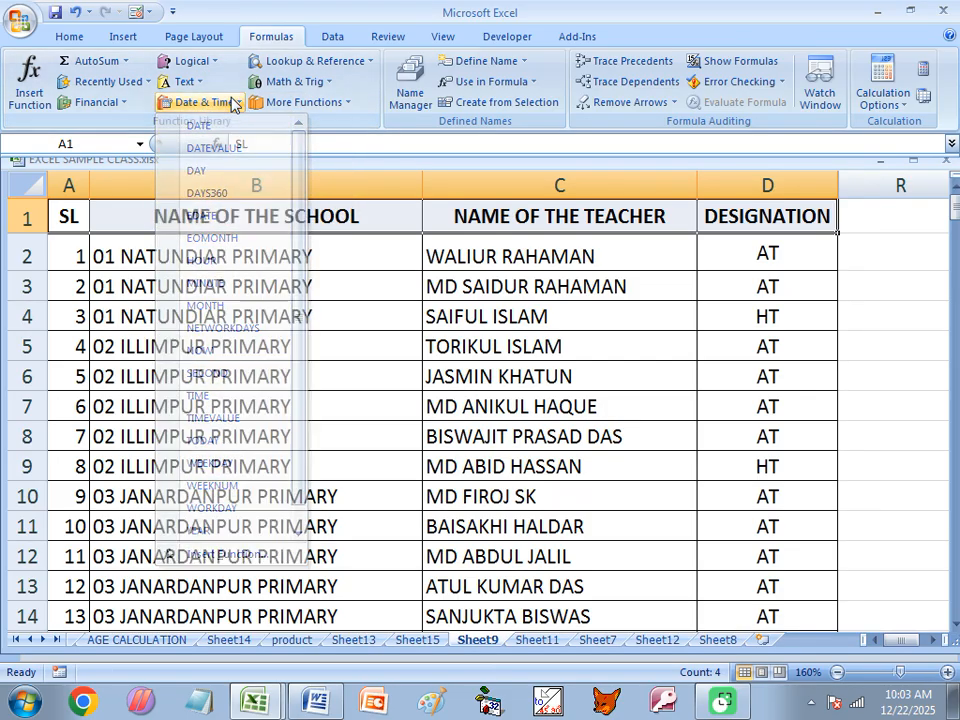
{"action": "left_click", "coordinate": [300, 61]}
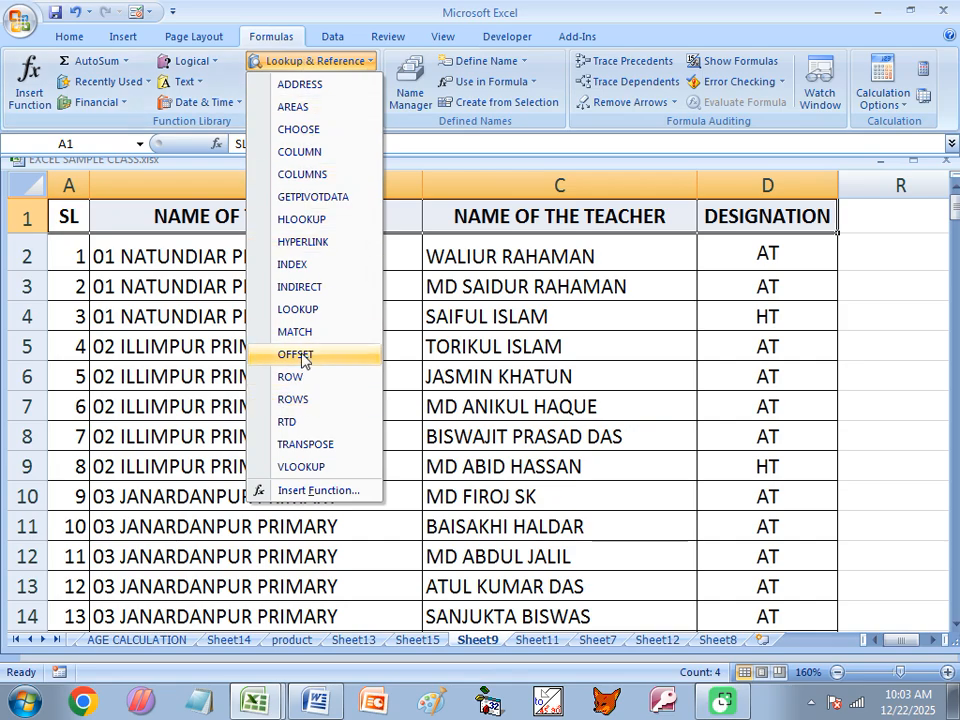
{"action": "left_click", "coordinate": [325, 62]}
{"action": "left_click", "coordinate": [322, 86]}
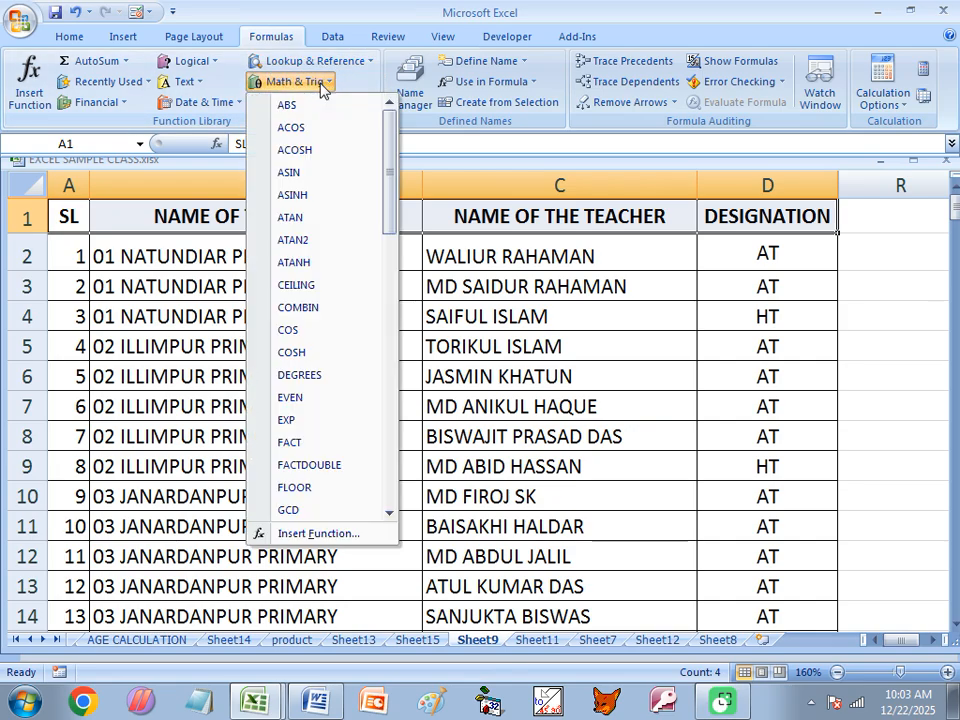
{"action": "scroll", "coordinate": [312, 450], "scroll_direction": "down", "scroll_amount": 5}
{"action": "scroll", "coordinate": [306, 328], "scroll_direction": "up", "scroll_amount": 3}
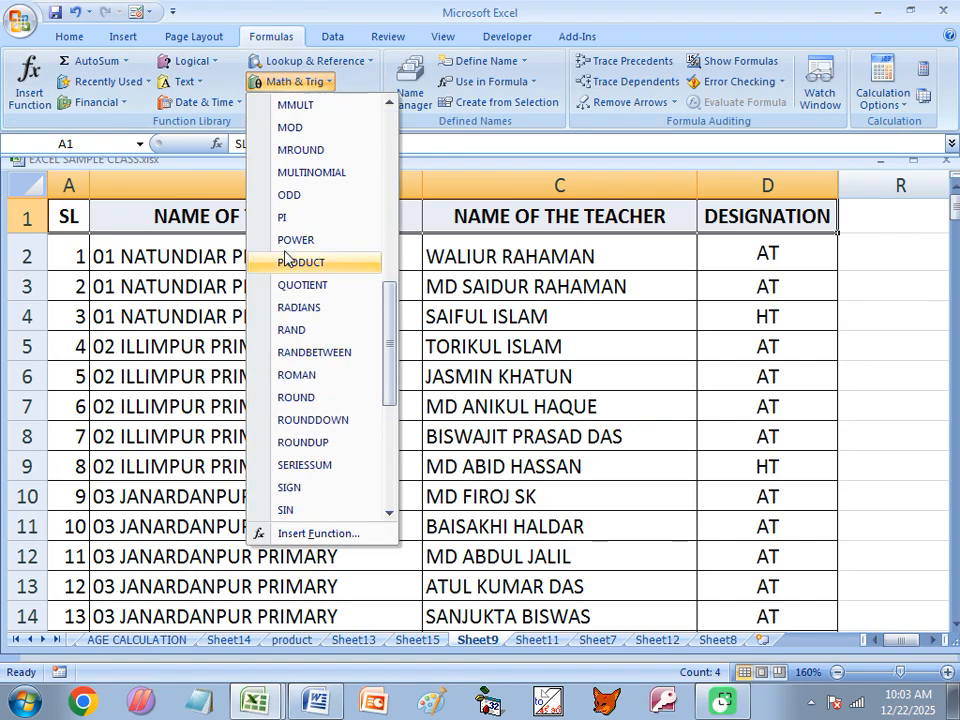
{"action": "left_click", "coordinate": [358, 86]}
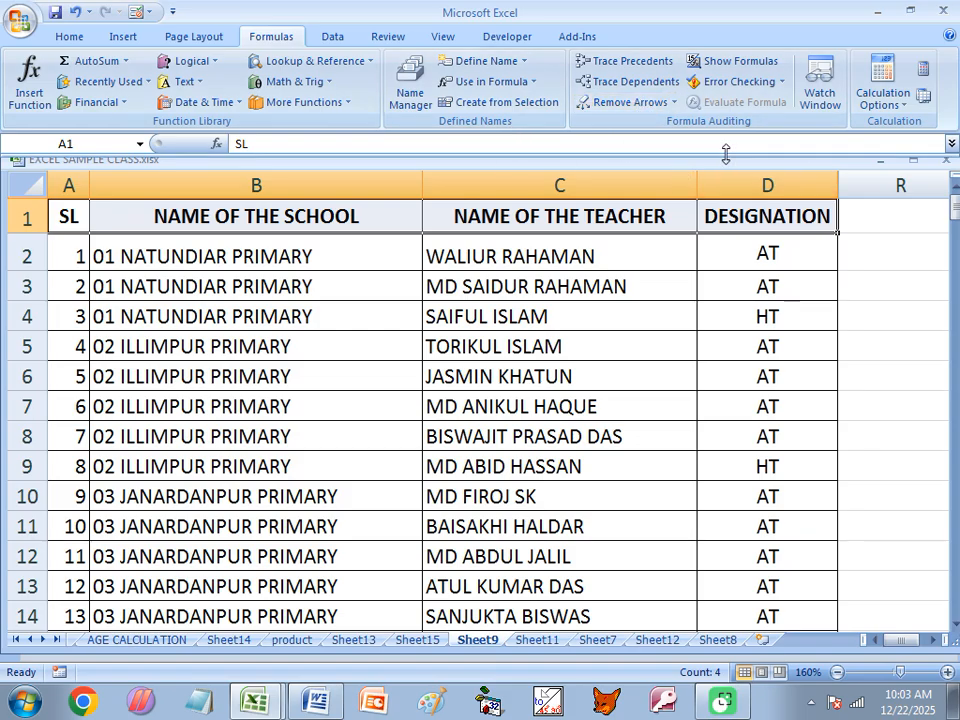
- Switch to Class of CITA.docx in Word and highlight the Sort definition and the ascending order rules, A to Z and Small to Large number
{"action": "left_click", "coordinate": [335, 37]}
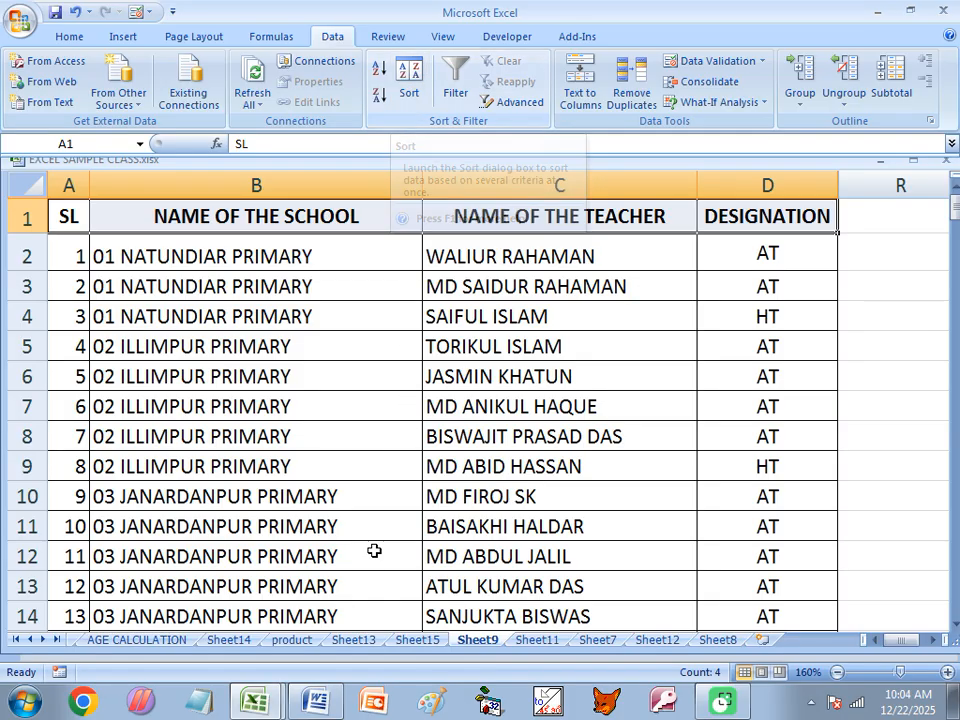
{"action": "left_click", "coordinate": [314, 694]}
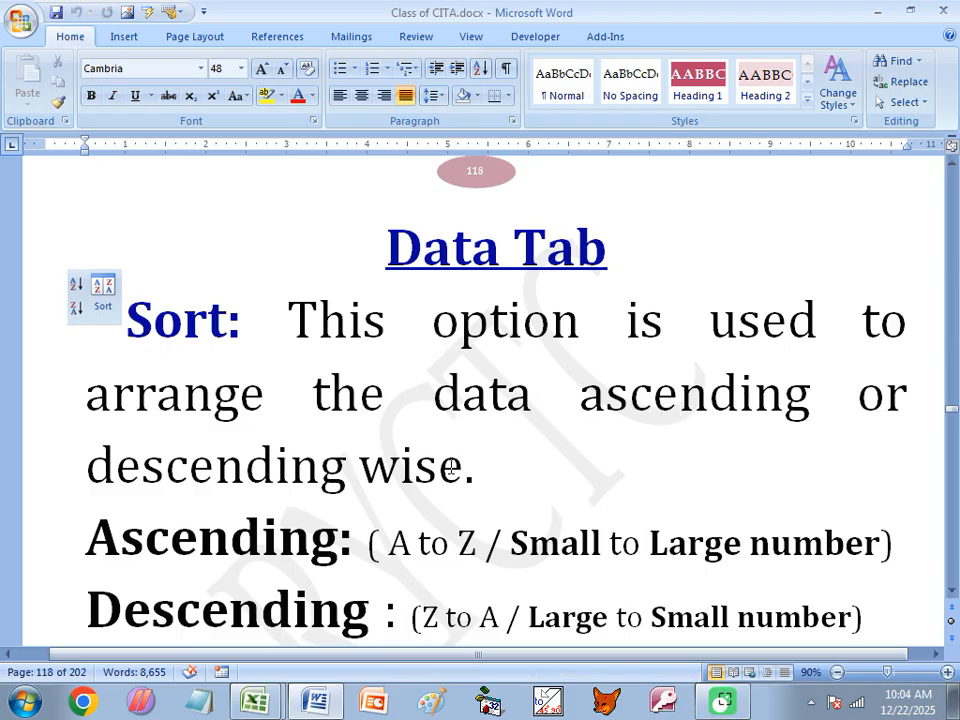
{"action": "left_click_drag", "start_coordinate": [490, 467], "coordinate": [125, 345]}
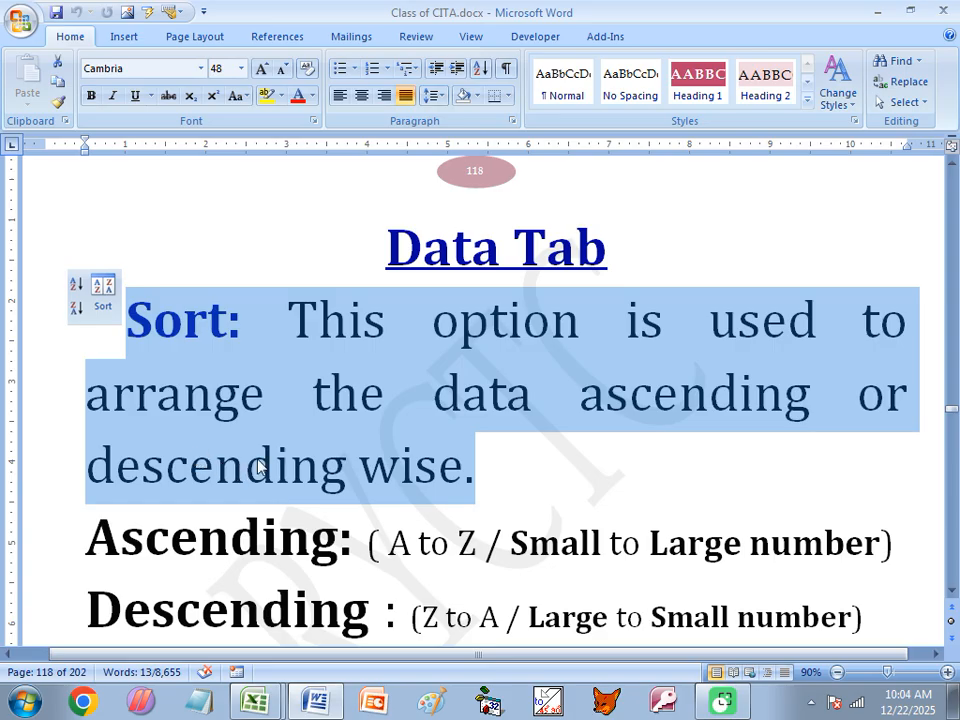
{"action": "left_click", "coordinate": [331, 391]}
{"action": "scroll", "coordinate": [409, 540], "scroll_direction": "down", "scroll_amount": 1}
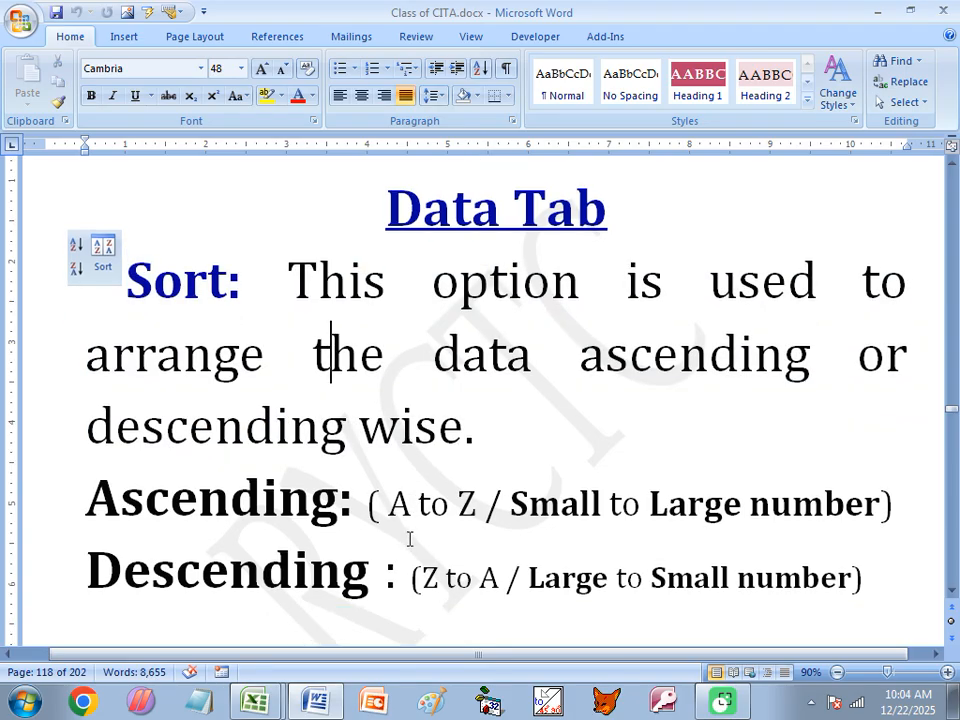
{"action": "left_click_drag", "start_coordinate": [486, 505], "coordinate": [405, 504]}
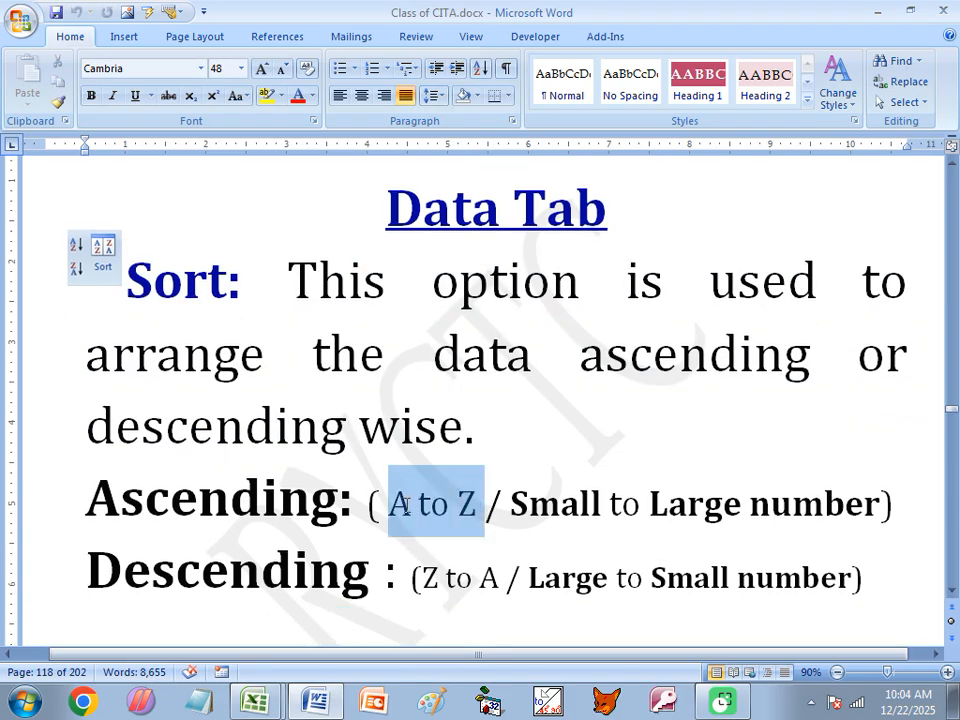
{"action": "left_click_drag", "start_coordinate": [510, 505], "coordinate": [794, 511]}
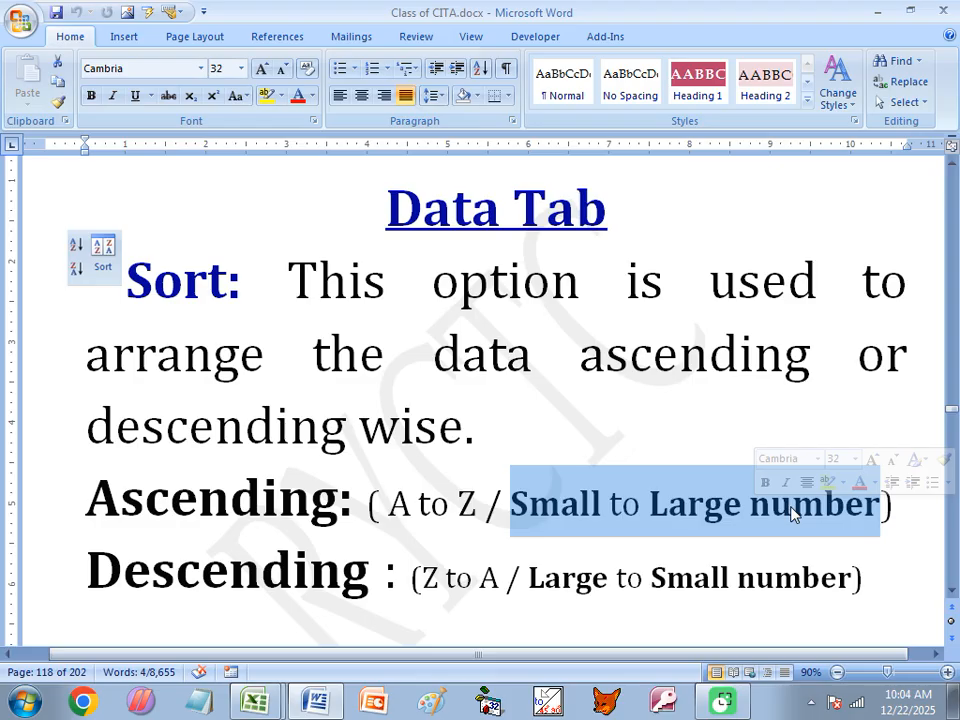
- Switch to CITA28.xlsx in Excel and sort the Marksheet range A1:M10 by Total on values, Largest to Smallest
{"action": "left_click", "coordinate": [260, 703]}
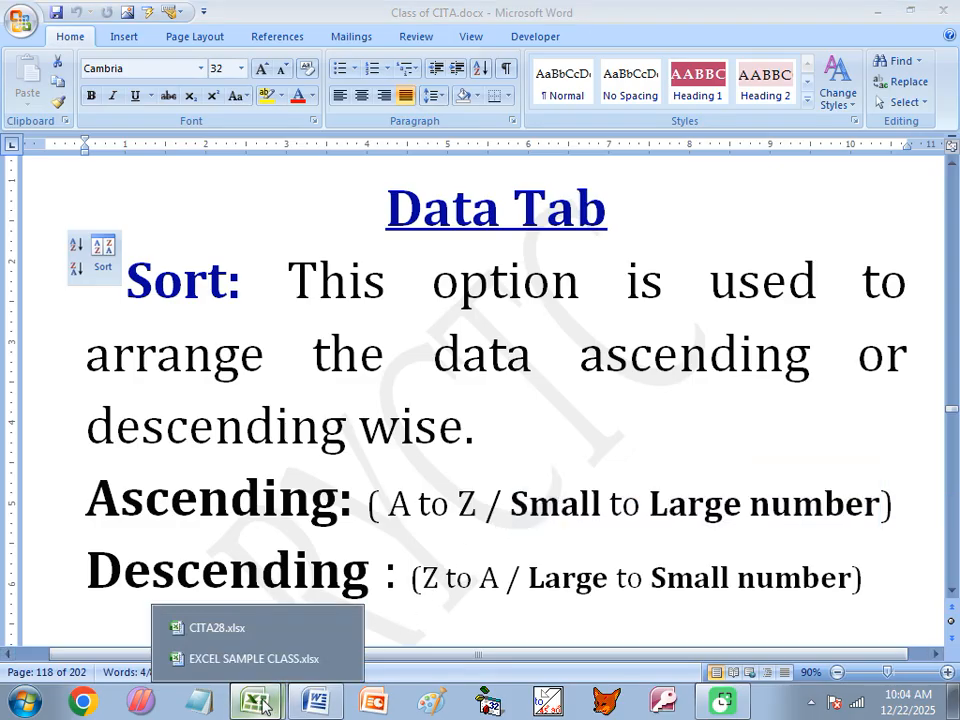
{"action": "left_click", "coordinate": [231, 630]}
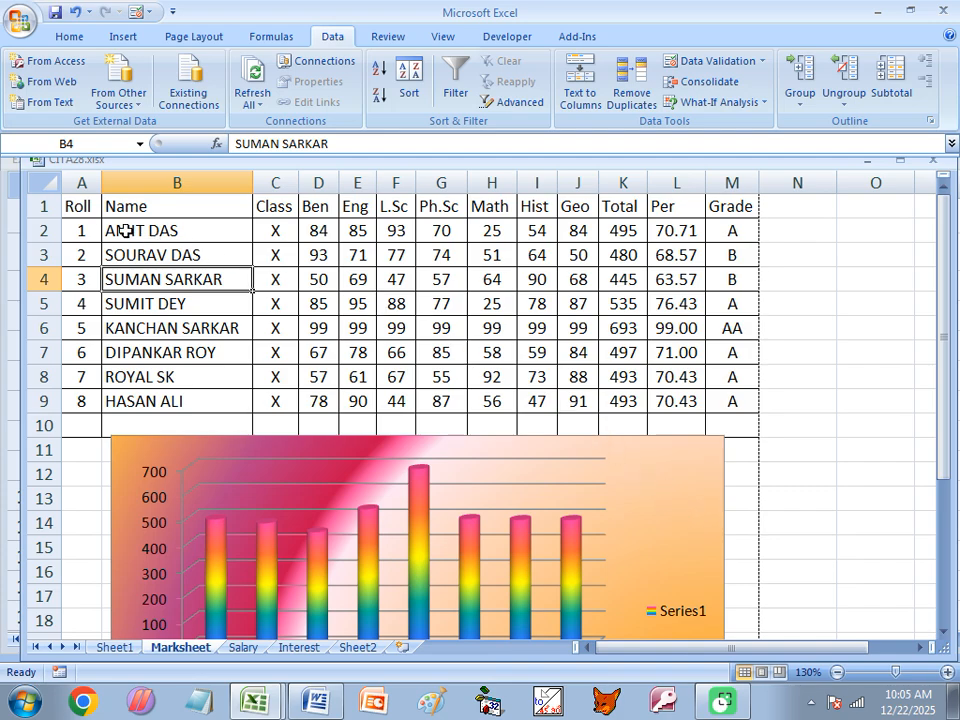
{"action": "left_click_drag", "start_coordinate": [75, 208], "coordinate": [726, 419]}
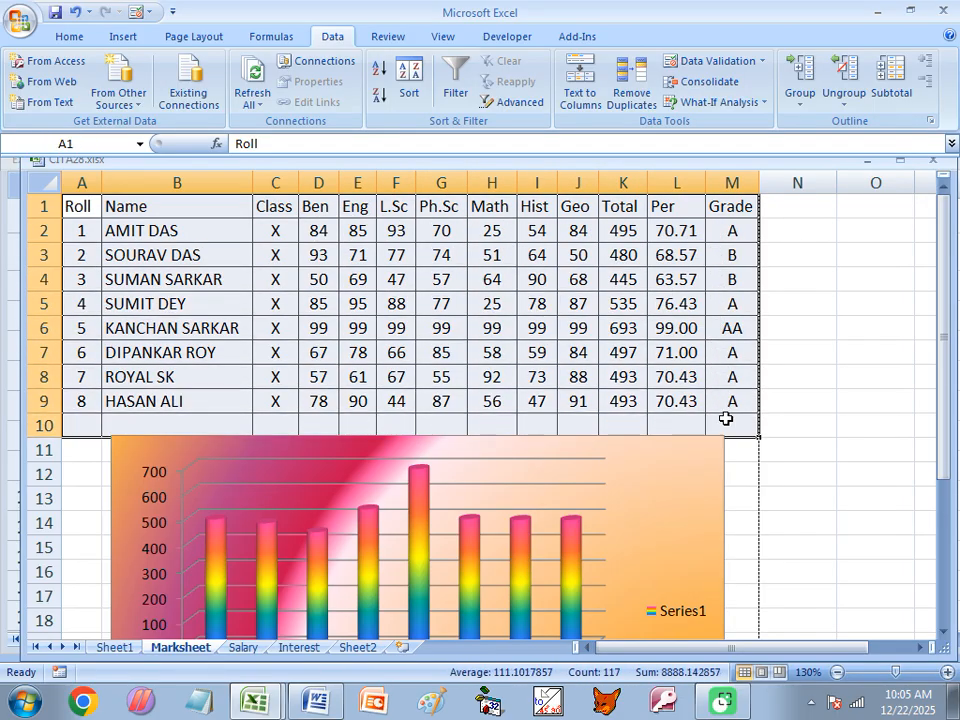
{"action": "left_click", "coordinate": [419, 80]}
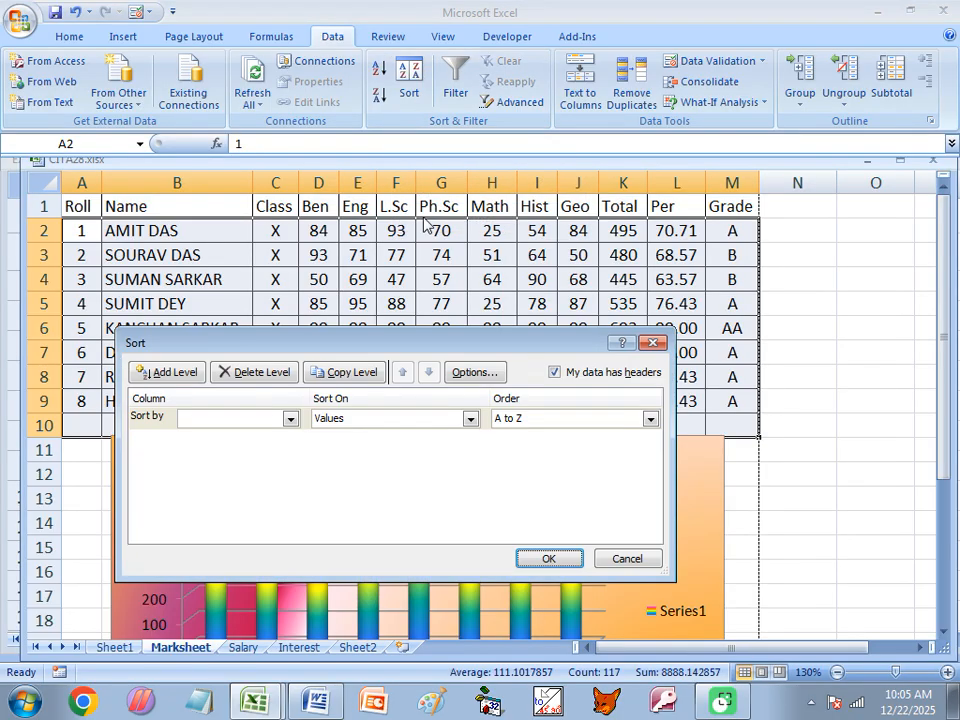
{"action": "left_click_drag", "start_coordinate": [433, 349], "coordinate": [484, 280]}
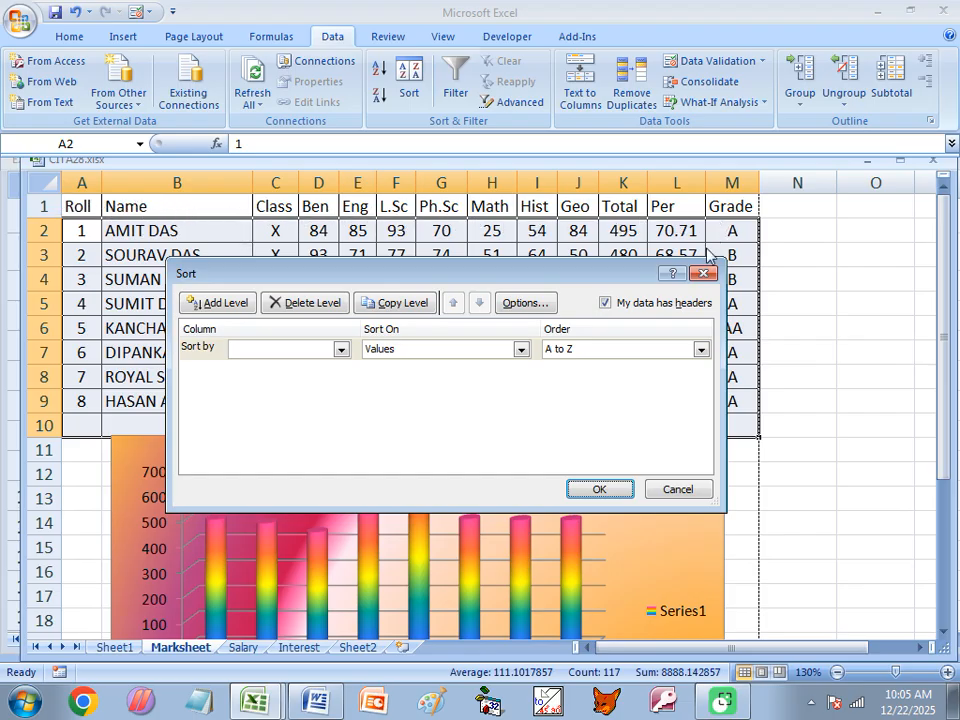
{"action": "left_click", "coordinate": [342, 351]}
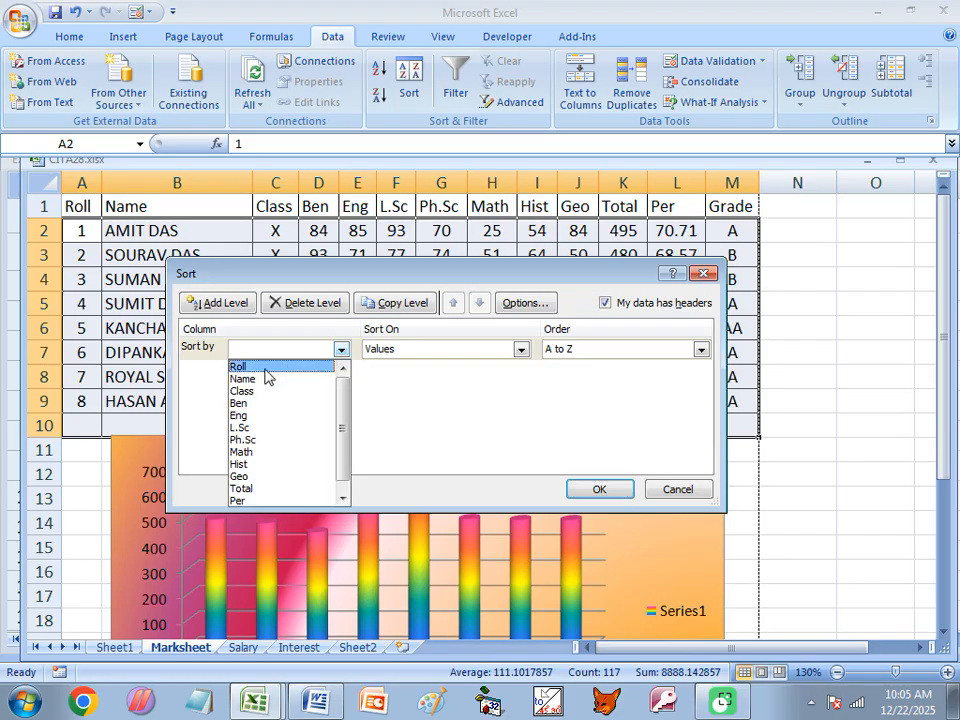
{"action": "left_click", "coordinate": [243, 490]}
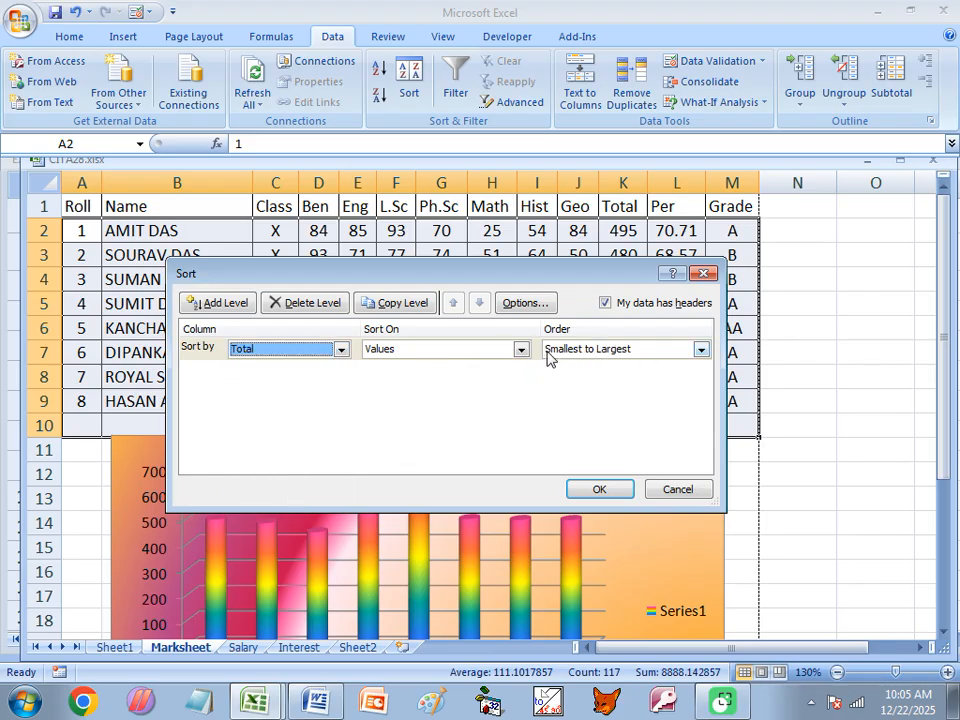
{"action": "left_click", "coordinate": [592, 352]}
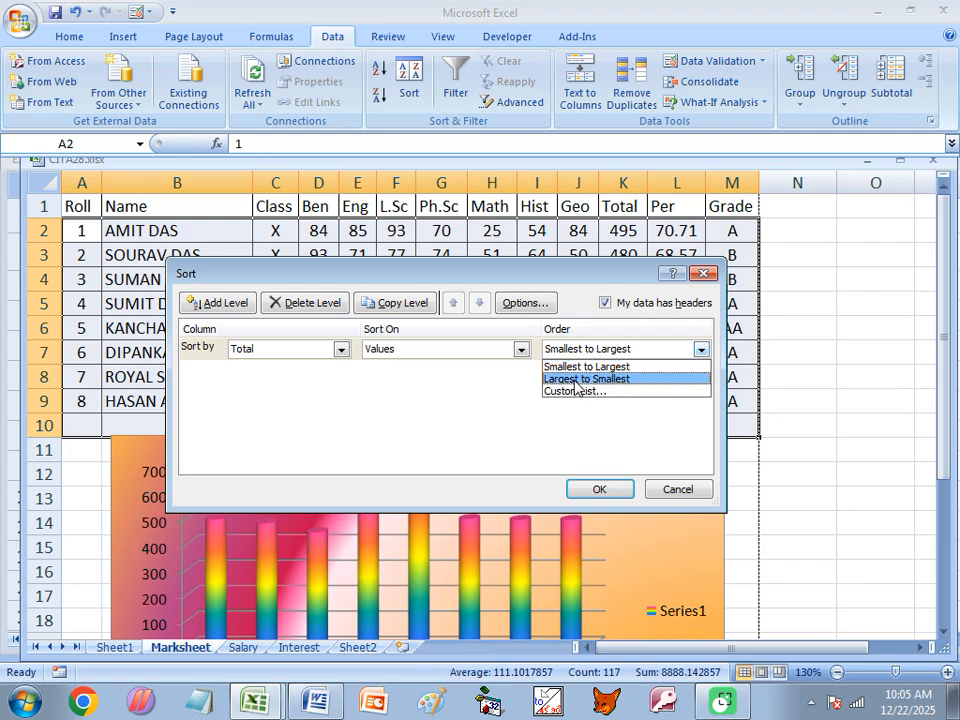
{"action": "left_click", "coordinate": [612, 386]}
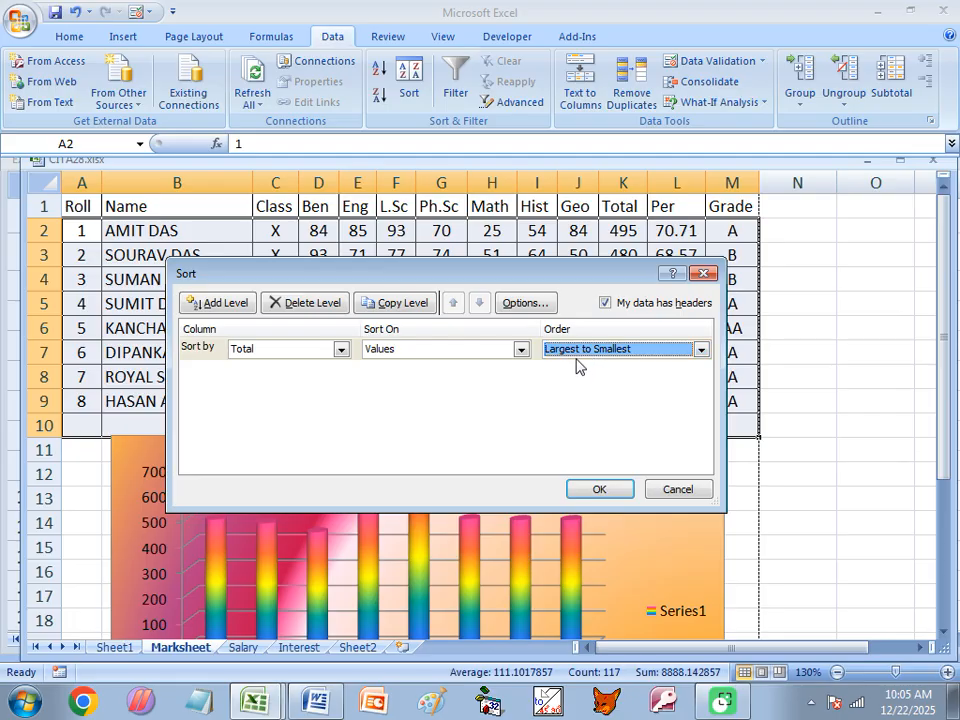
{"action": "left_click", "coordinate": [415, 352]}
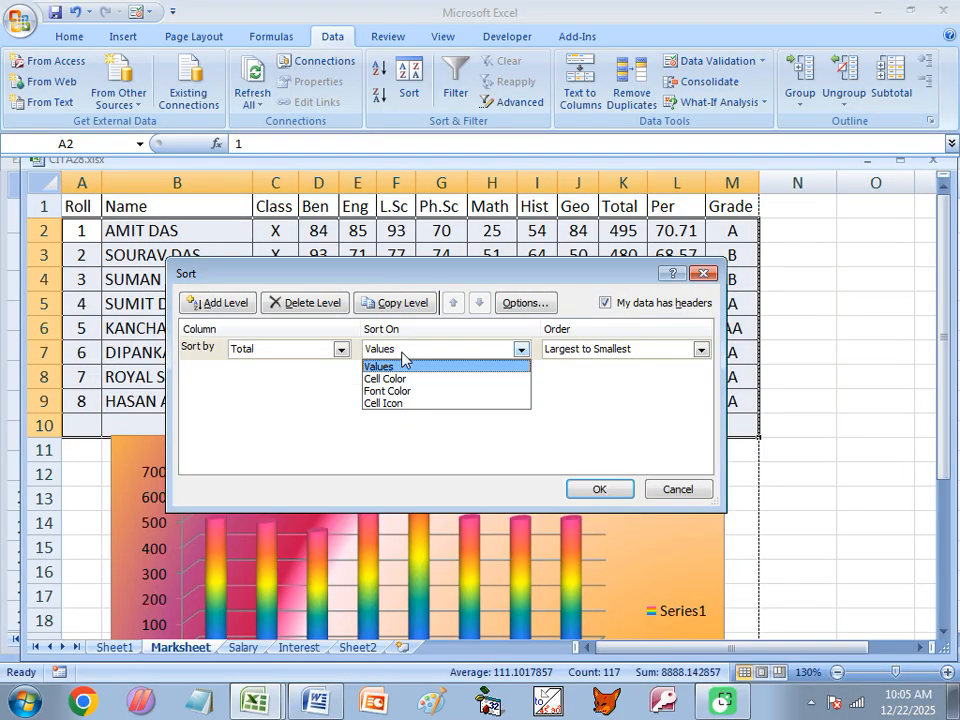
{"action": "left_click", "coordinate": [398, 366]}
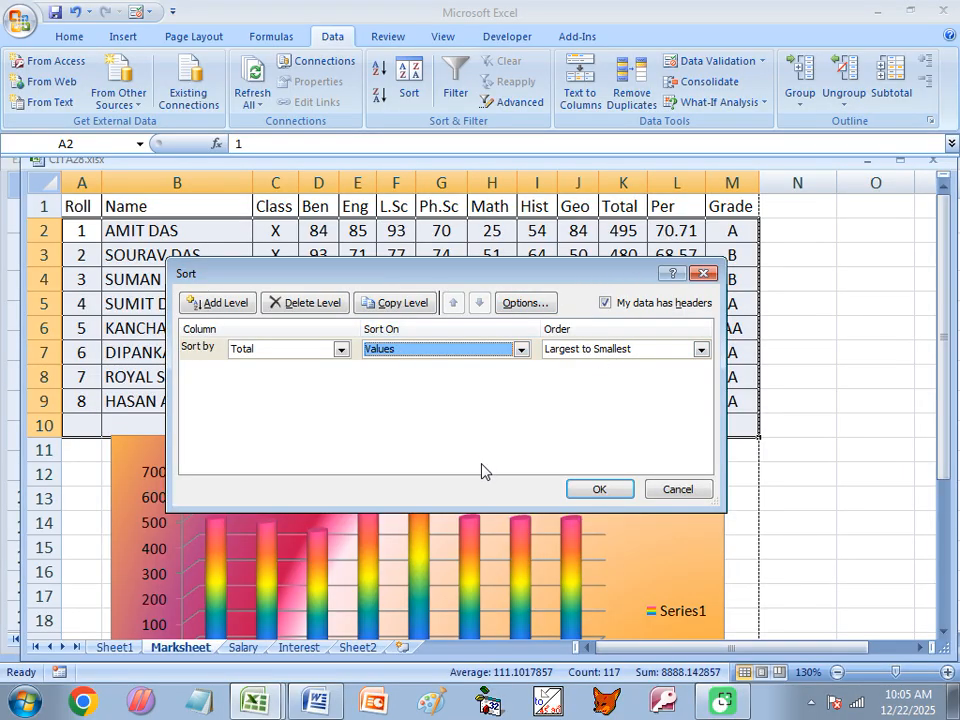
{"action": "left_click", "coordinate": [598, 491]}
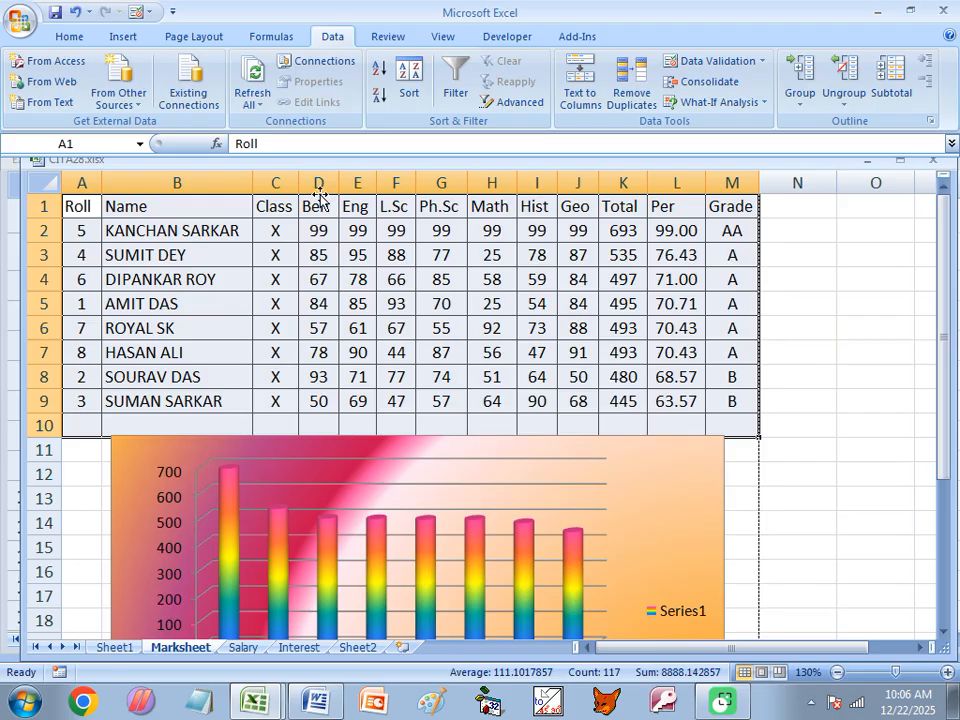
- Add a second sort level to the Marksheet data by Math on values, Largest to Smallest
{"action": "left_click", "coordinate": [409, 82]}
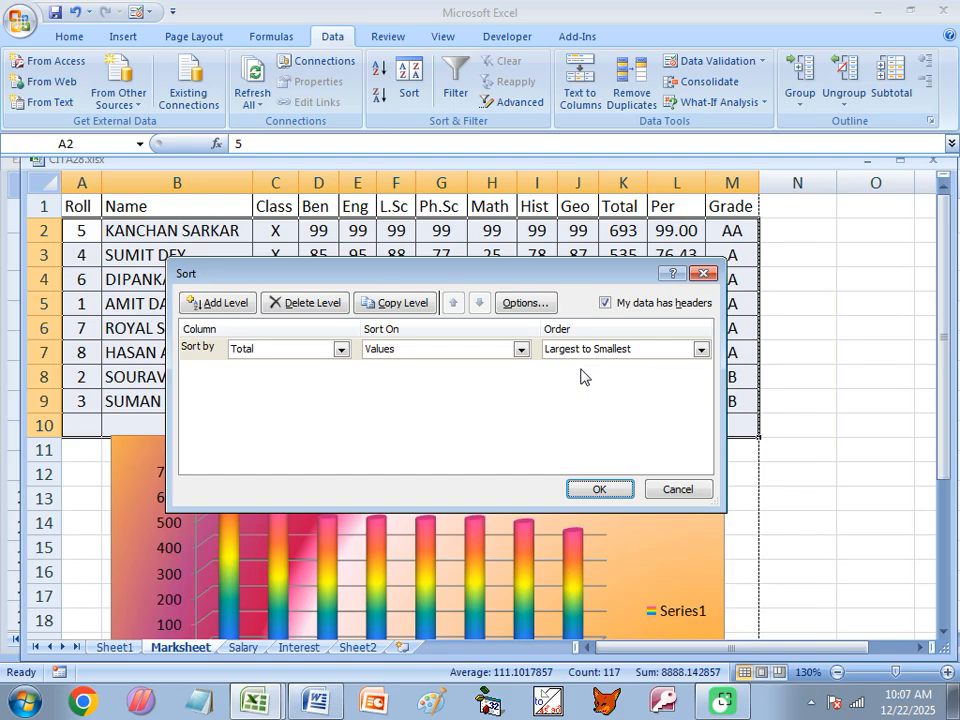
{"action": "left_click", "coordinate": [227, 303]}
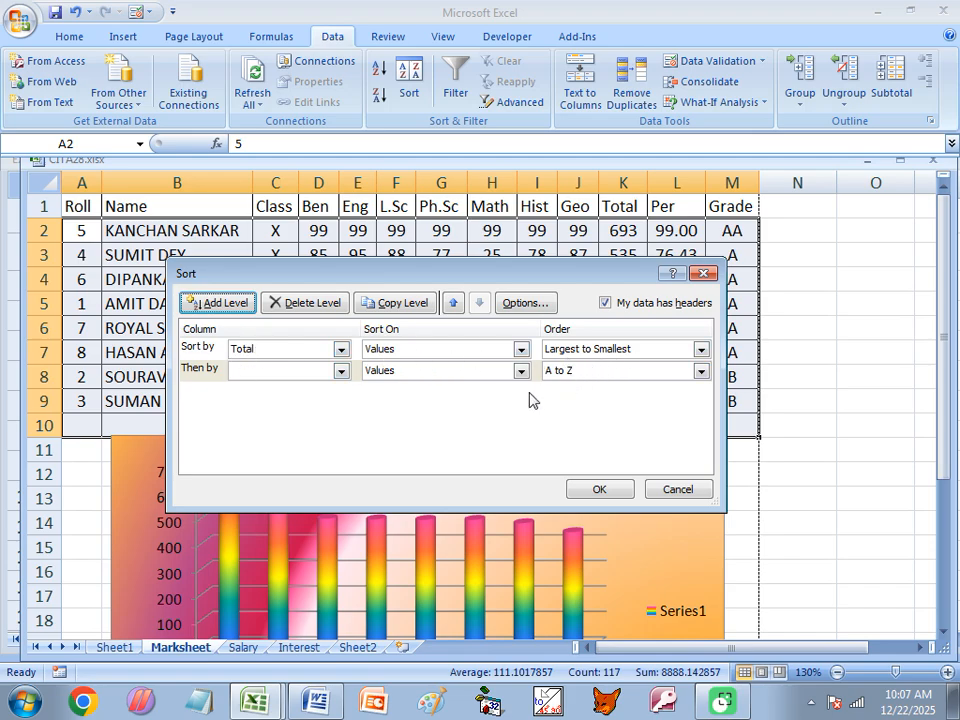
{"action": "left_click", "coordinate": [341, 373]}
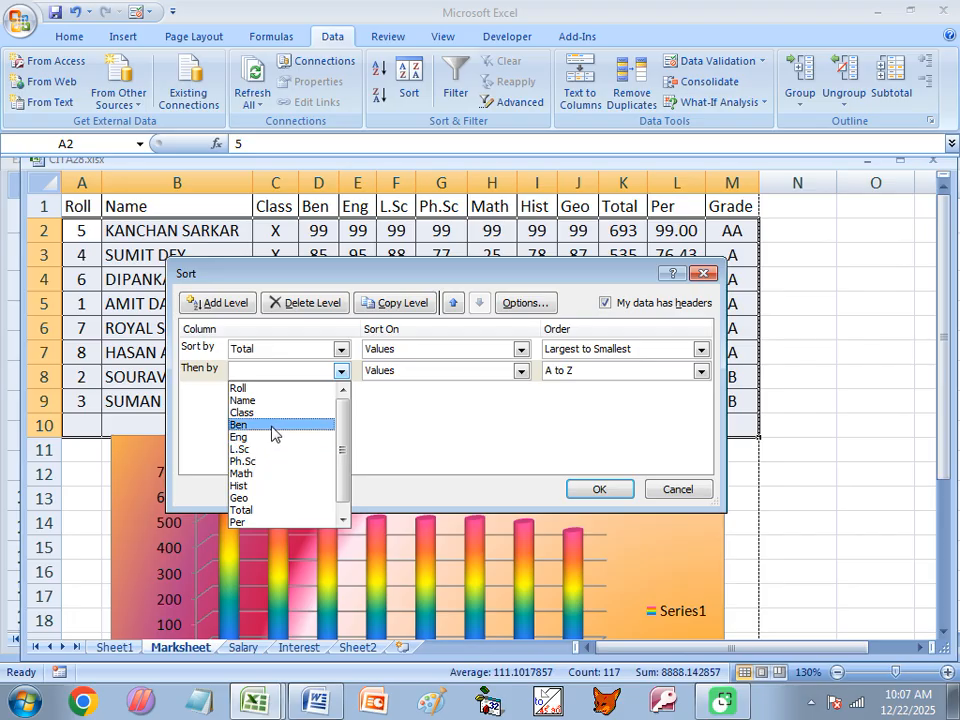
{"action": "left_click", "coordinate": [269, 480]}
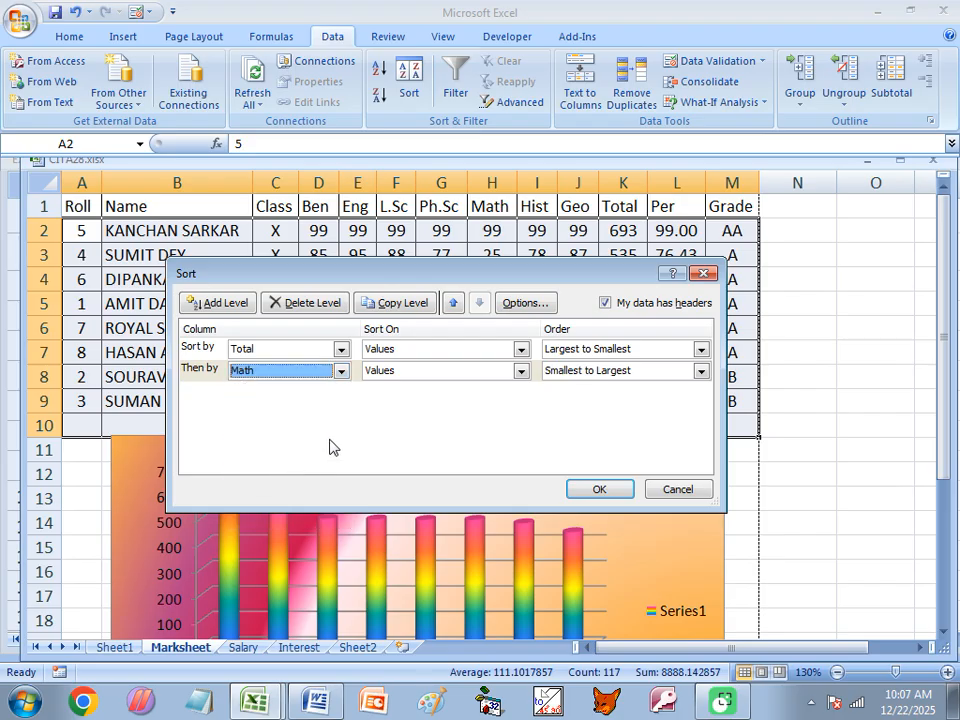
{"action": "left_click", "coordinate": [576, 371]}
{"action": "left_click", "coordinate": [567, 401]}
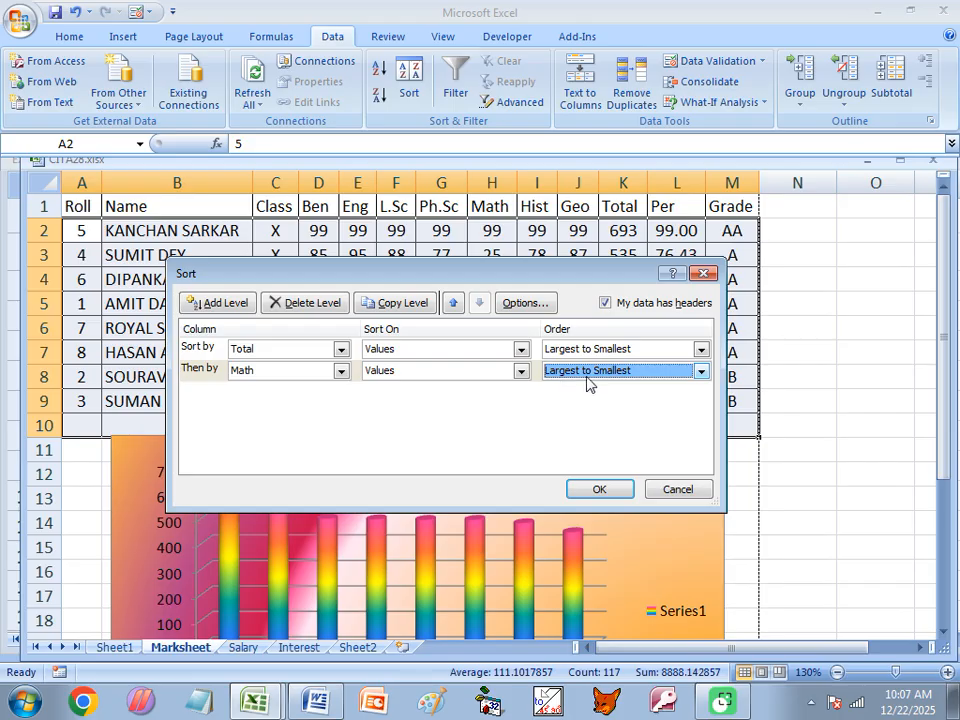
- Change the second sort level's column to Ph.Sc and apply the two-level sort
{"action": "left_click_drag", "start_coordinate": [482, 278], "coordinate": [471, 442]}
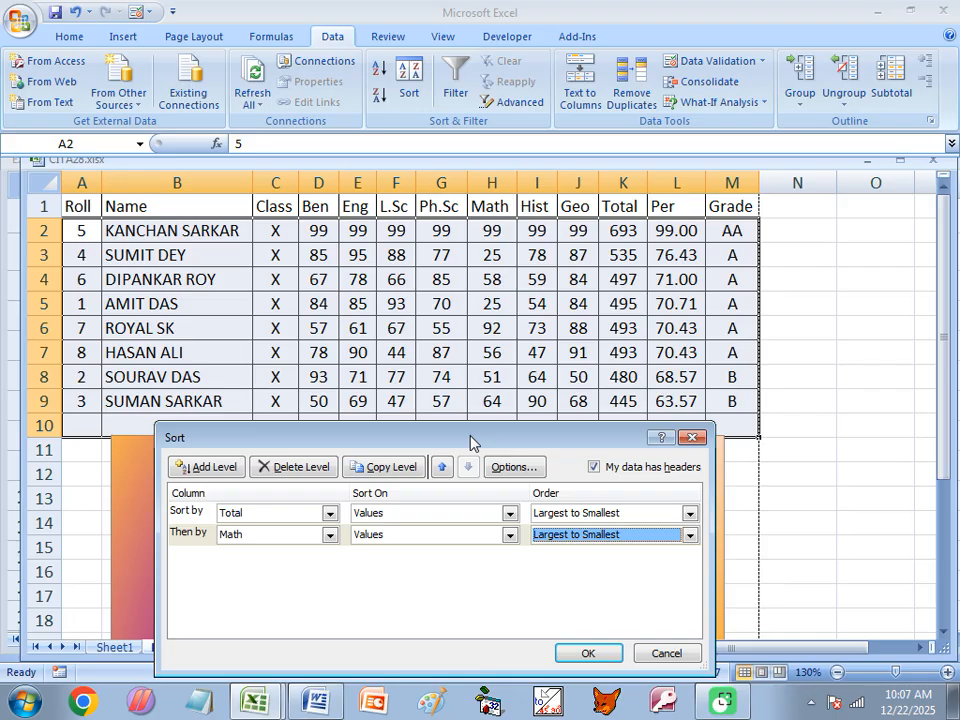
{"action": "left_click_drag", "start_coordinate": [472, 442], "coordinate": [478, 384]}
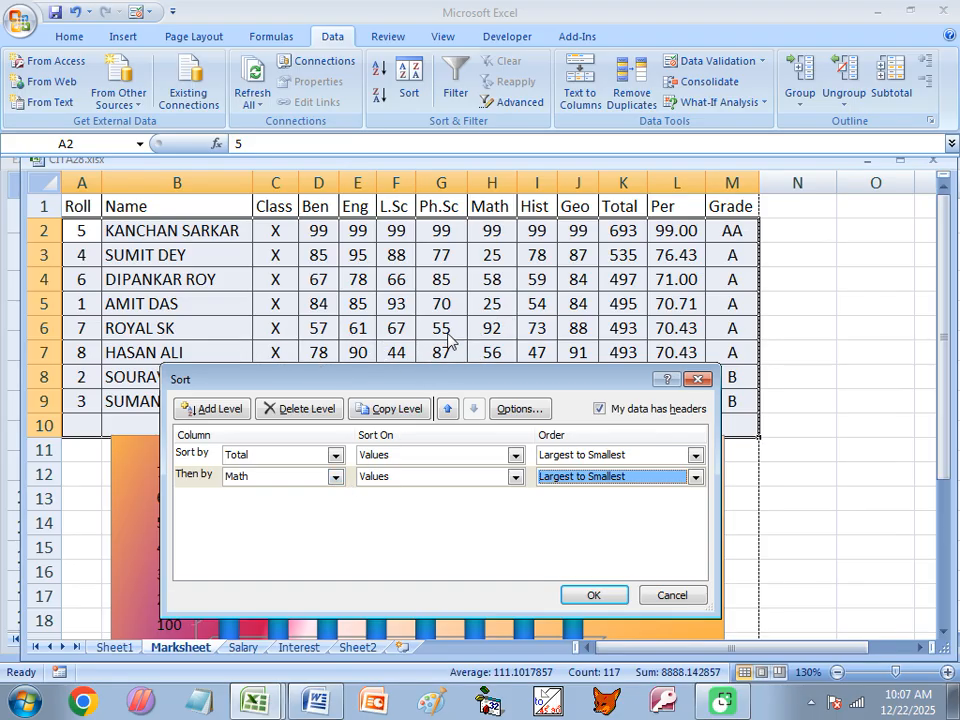
{"action": "left_click", "coordinate": [255, 477]}
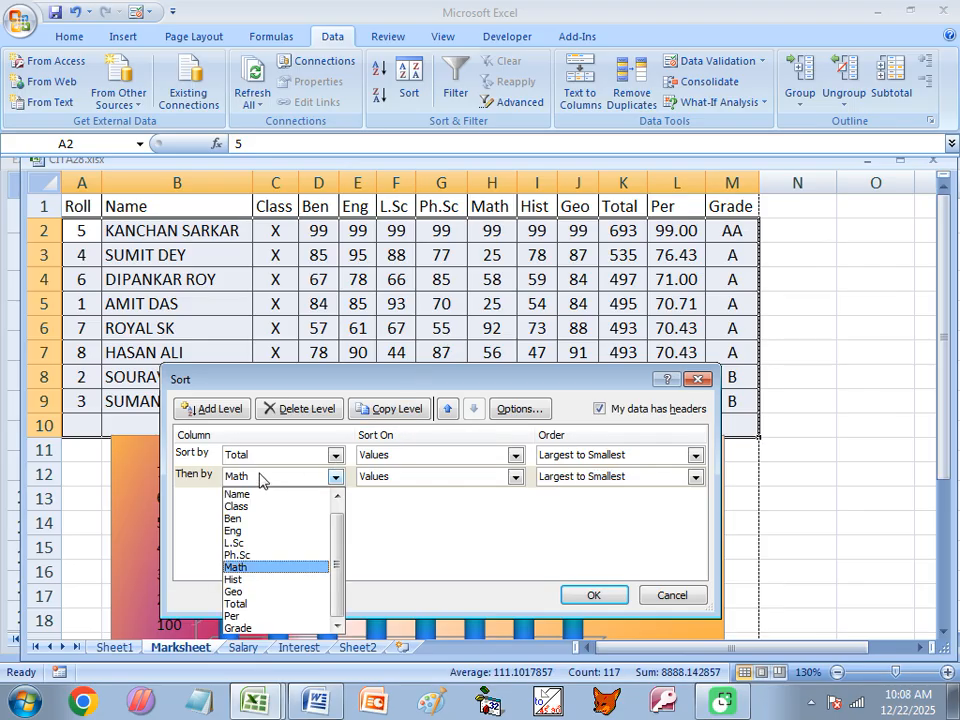
{"action": "left_click", "coordinate": [252, 556]}
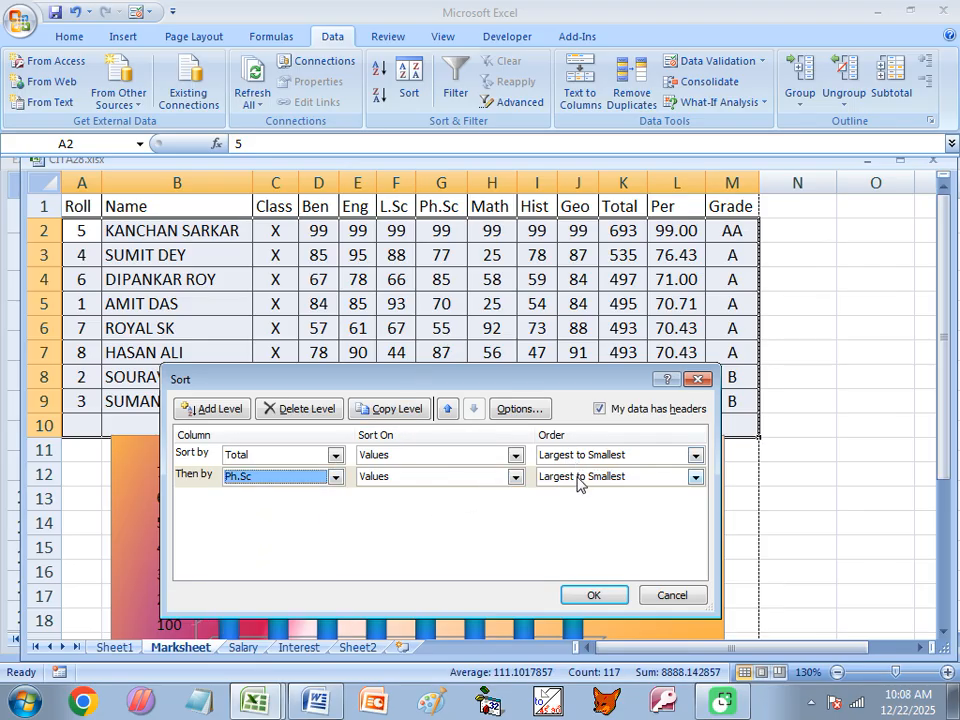
{"action": "left_click", "coordinate": [594, 598]}
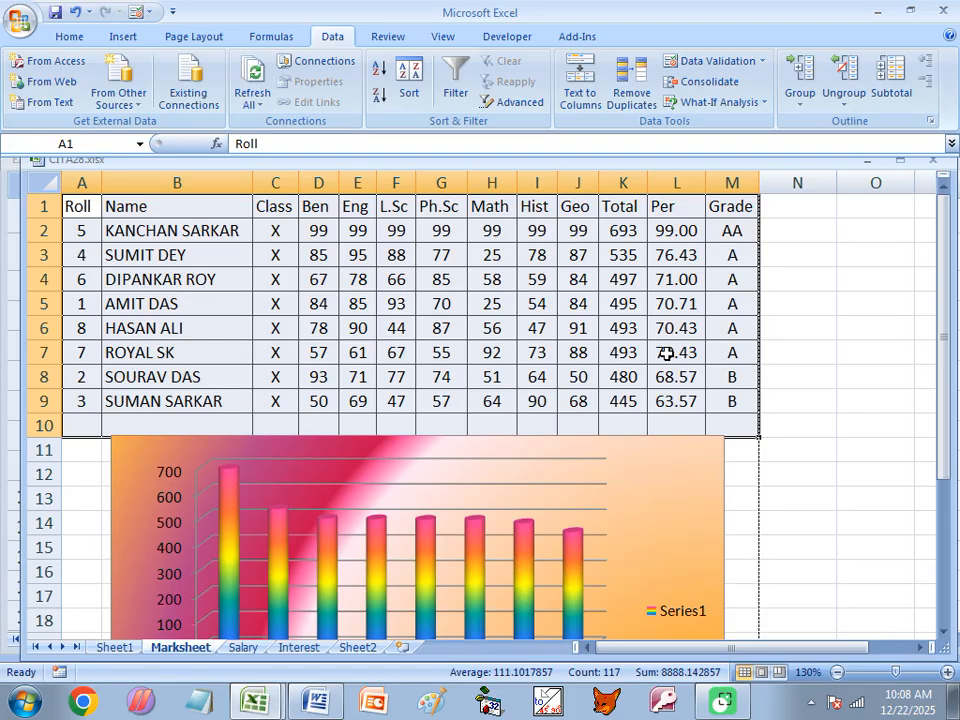
- Compare the Ph.Sc marks in G6 and G7 for the two students with equal totals
{"action": "left_click", "coordinate": [133, 334]}
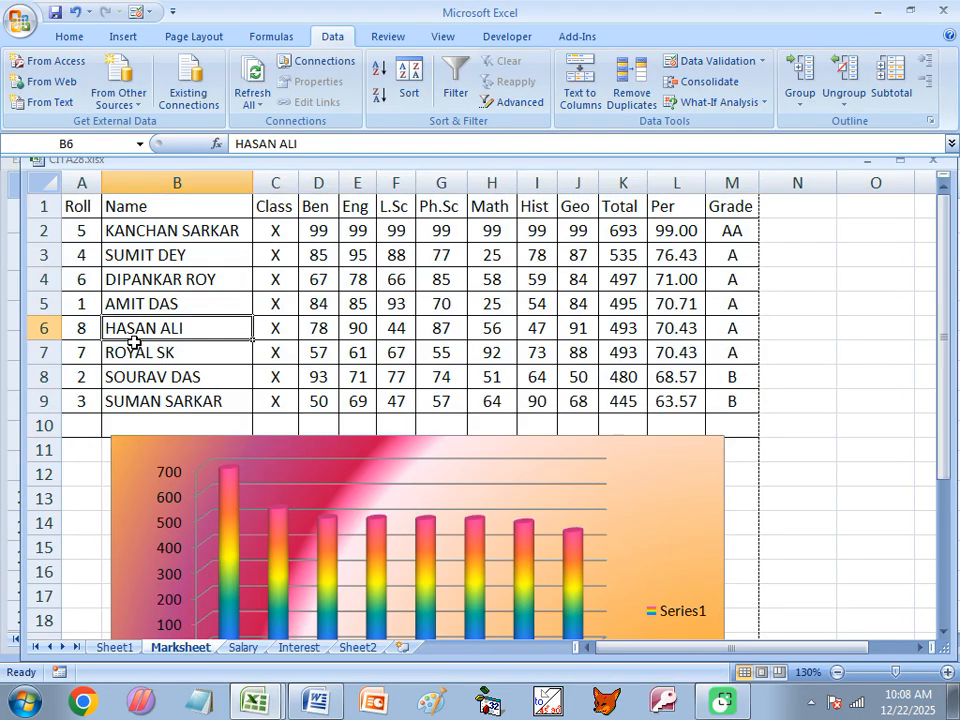
{"action": "left_click", "coordinate": [450, 328]}
{"action": "left_click", "coordinate": [450, 358]}
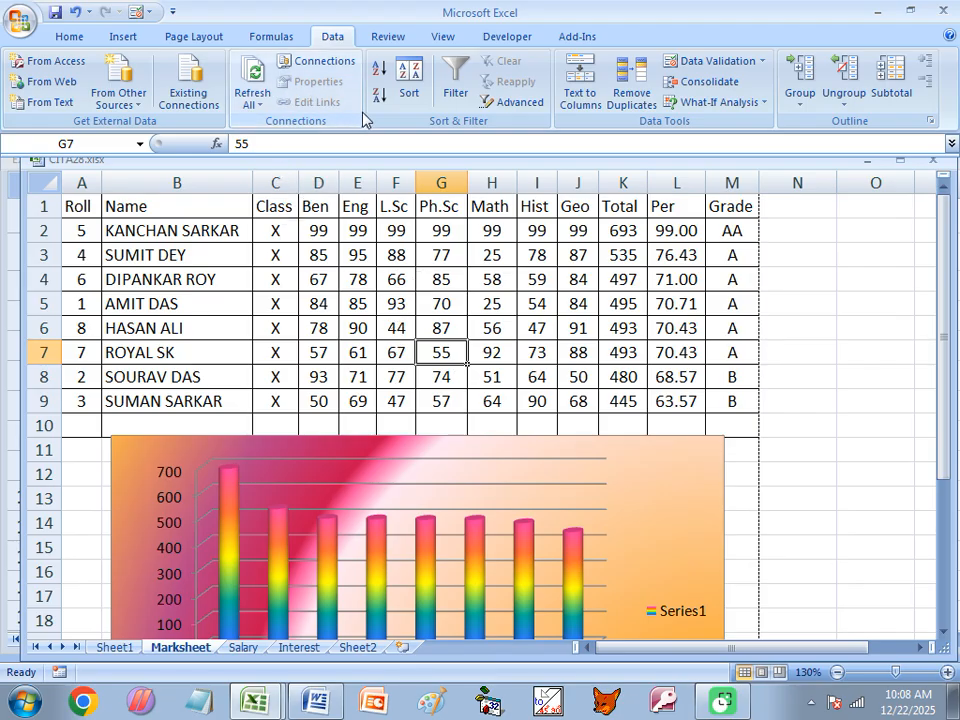
- Reapply the Total and Ph.Sc sort from the Name header cell and highlight A1:M9 and its header row A1:M1
{"action": "left_click", "coordinate": [127, 208]}
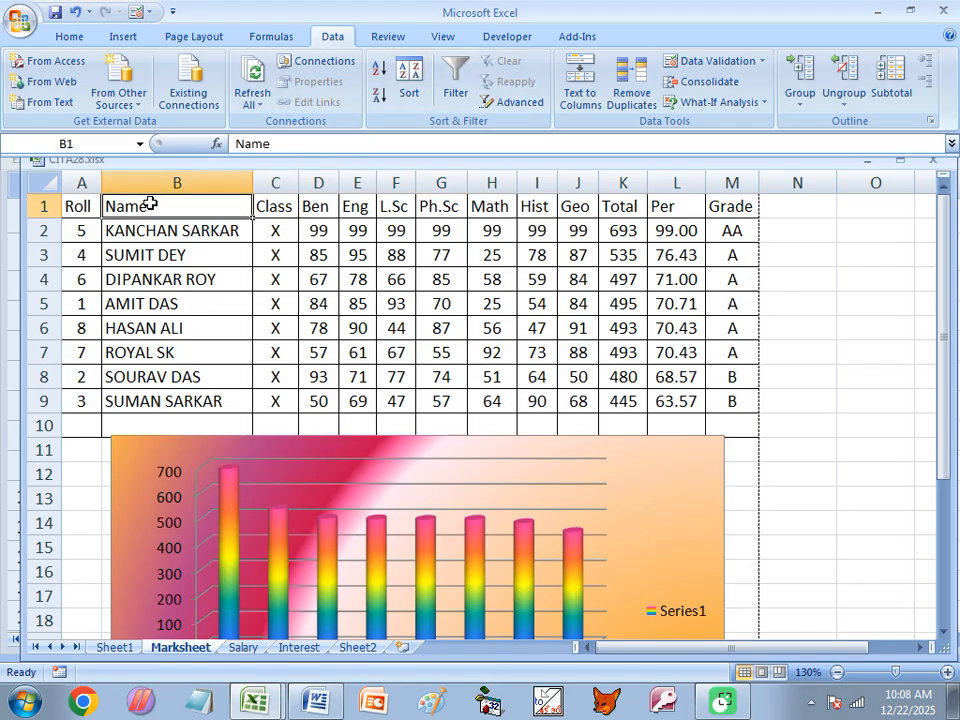
{"action": "left_click", "coordinate": [400, 95]}
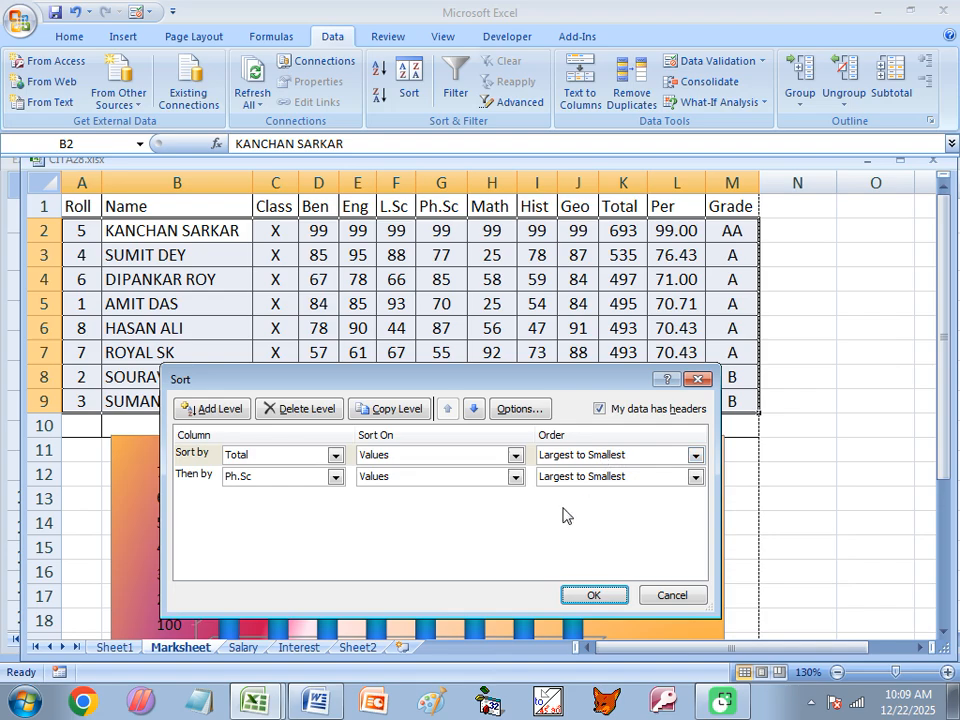
{"action": "left_click", "coordinate": [593, 596]}
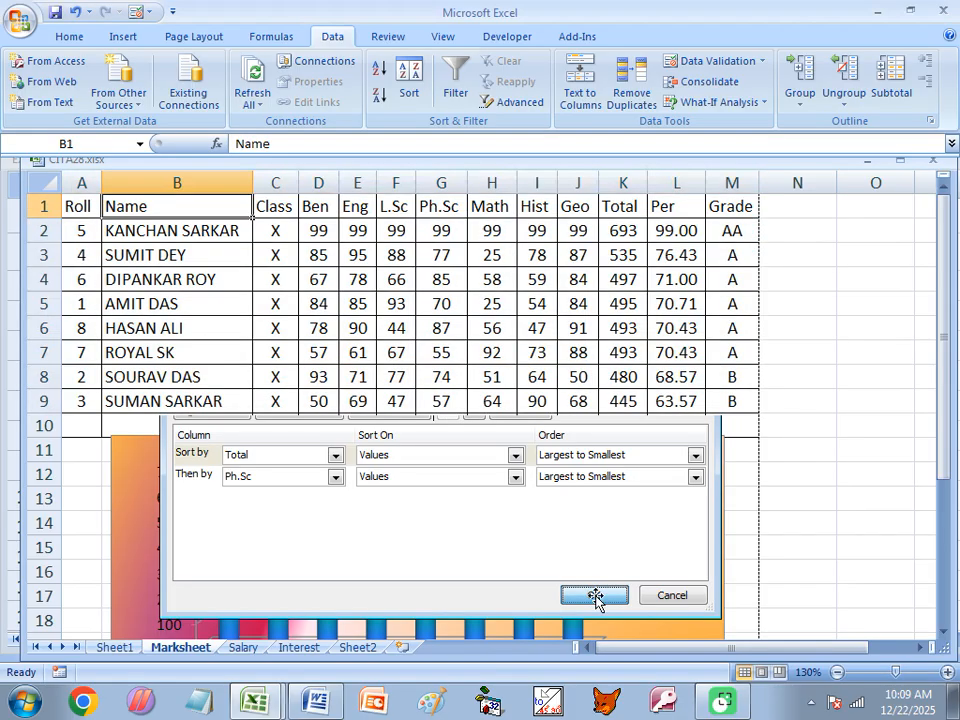
{"action": "left_click_drag", "start_coordinate": [80, 205], "coordinate": [747, 406]}
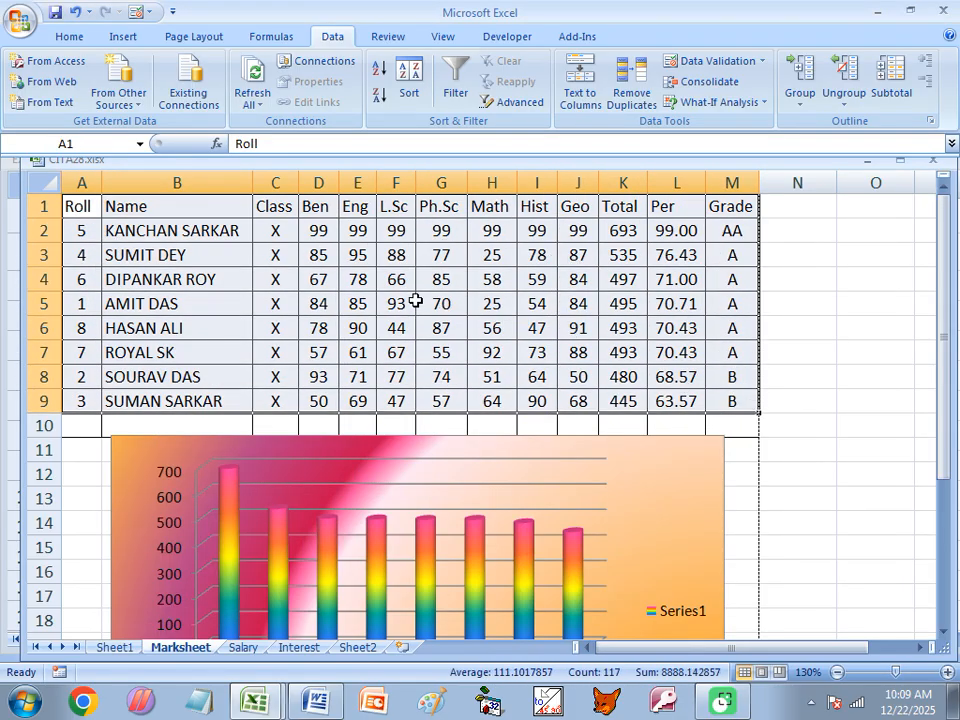
{"action": "left_click_drag", "start_coordinate": [95, 204], "coordinate": [732, 198]}
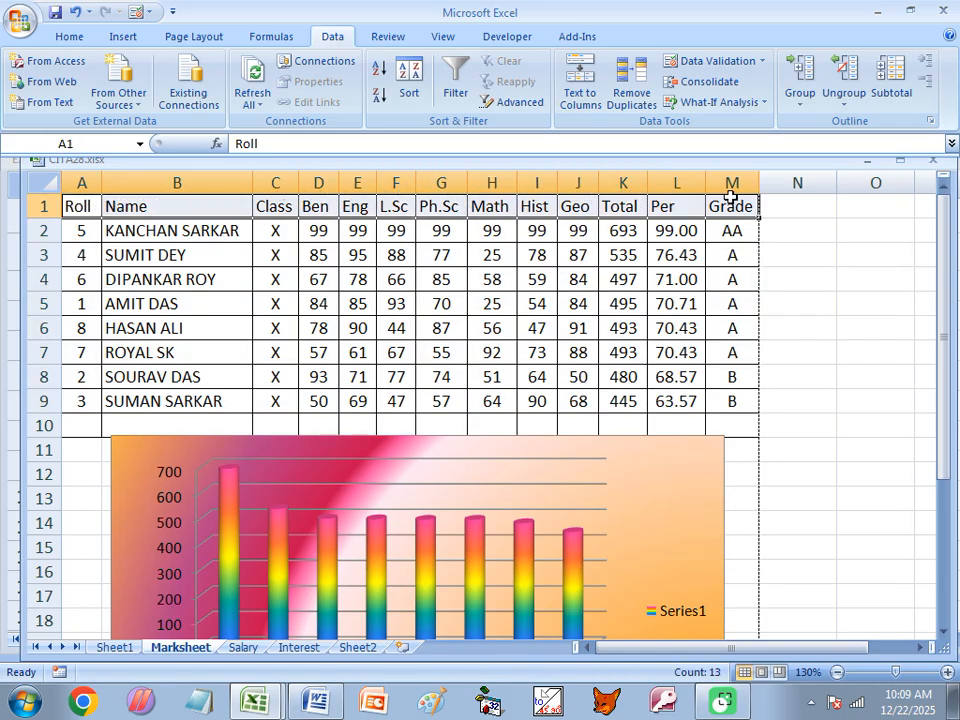
- Switch to the EXCEL SAMPLE CLASS.xlsx workbook and select the header cells A1:D1 on Sheet9
{"action": "left_click", "coordinate": [266, 707]}
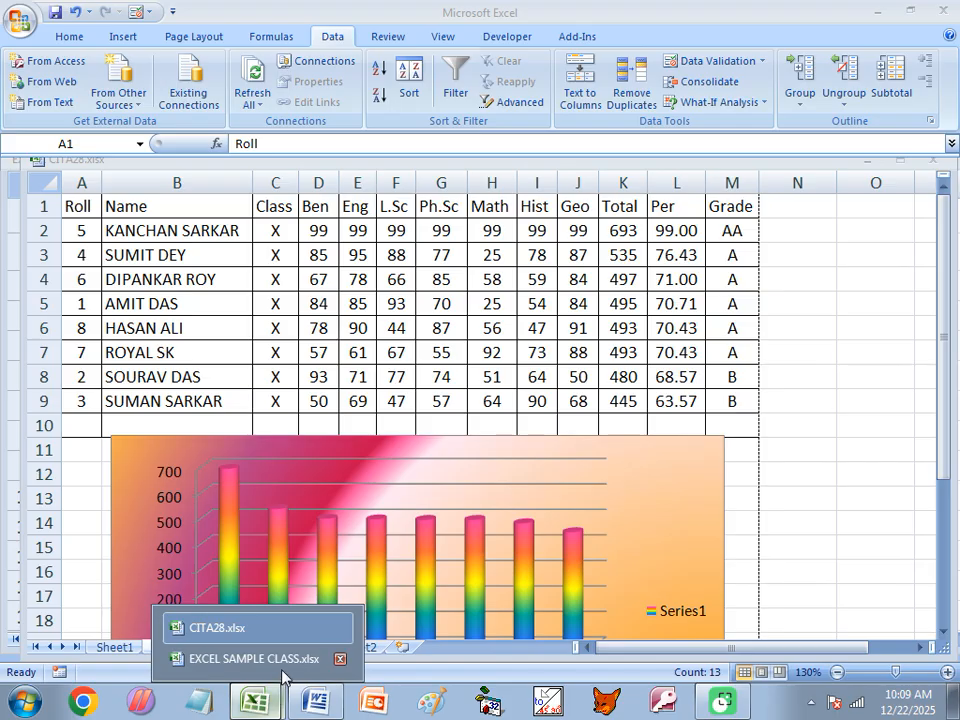
{"action": "left_click", "coordinate": [251, 662]}
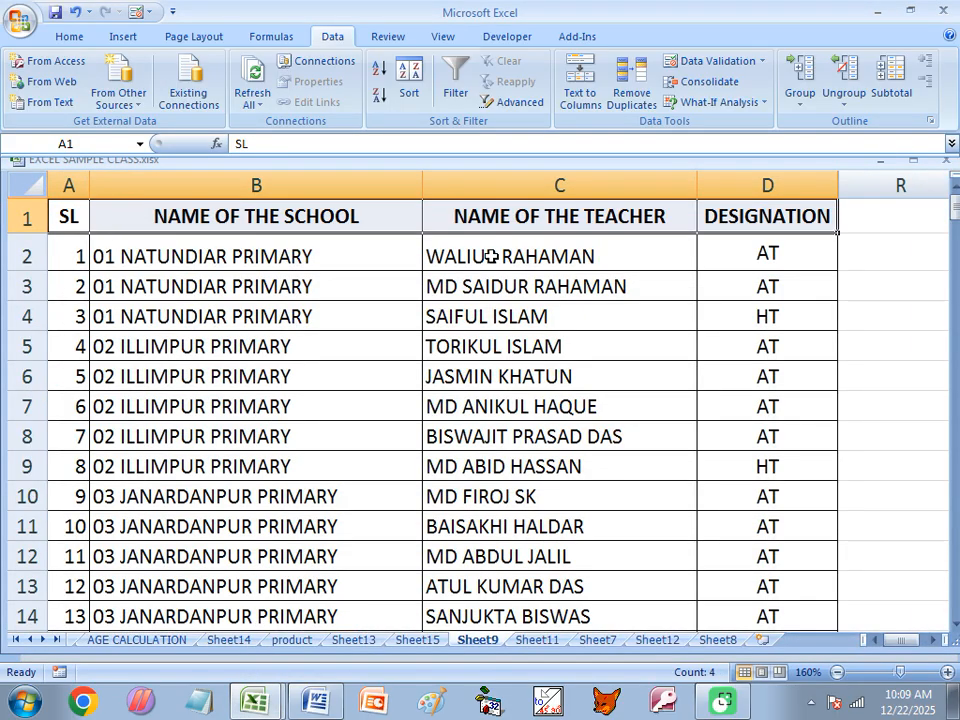
{"action": "left_click", "coordinate": [493, 310]}
{"action": "left_click", "coordinate": [498, 409]}
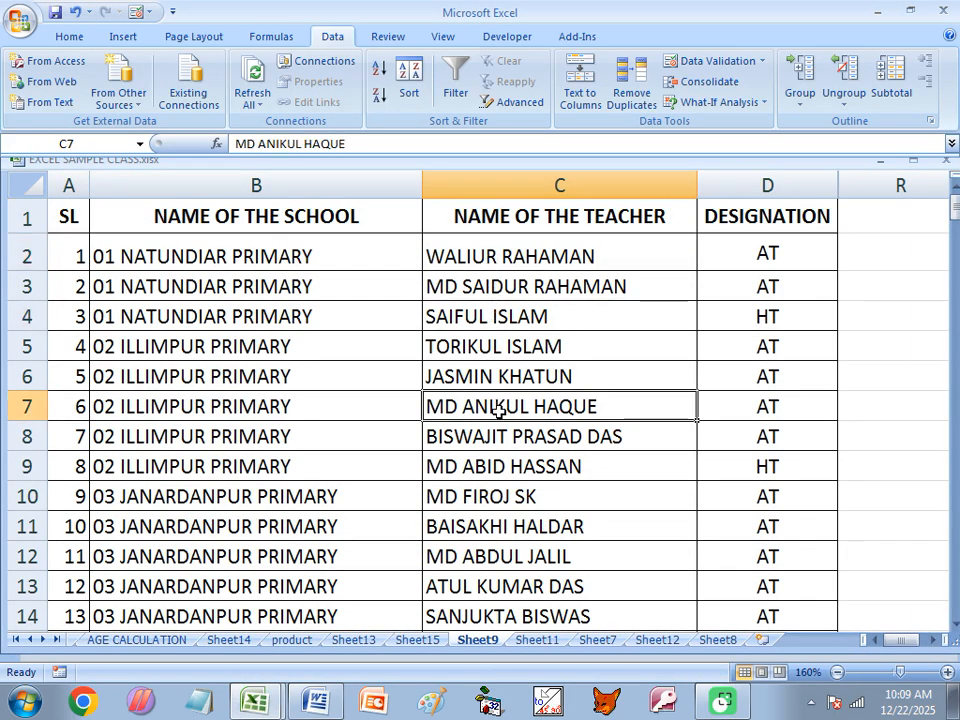
{"action": "left_click", "coordinate": [176, 210]}
{"action": "left_click", "coordinate": [72, 215]}
{"action": "left_click_drag", "start_coordinate": [72, 215], "coordinate": [718, 215]}
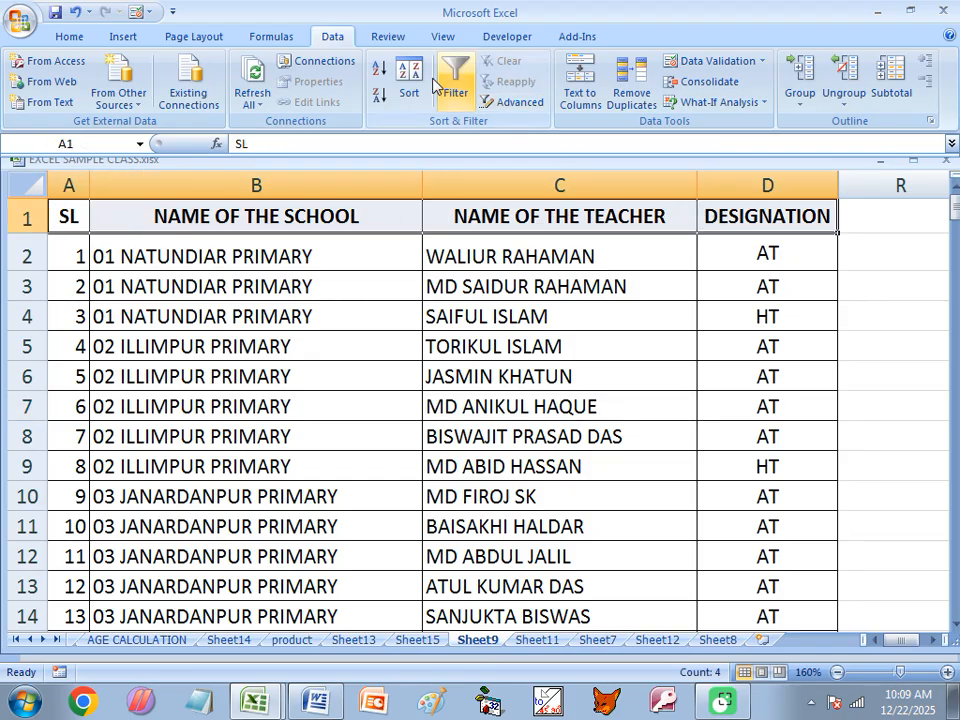
- Sort the Sheet9 data by NAME OF THE TEACHER on values, A to Z, expanding the selection to the adjacent data
{"action": "left_click", "coordinate": [409, 80]}
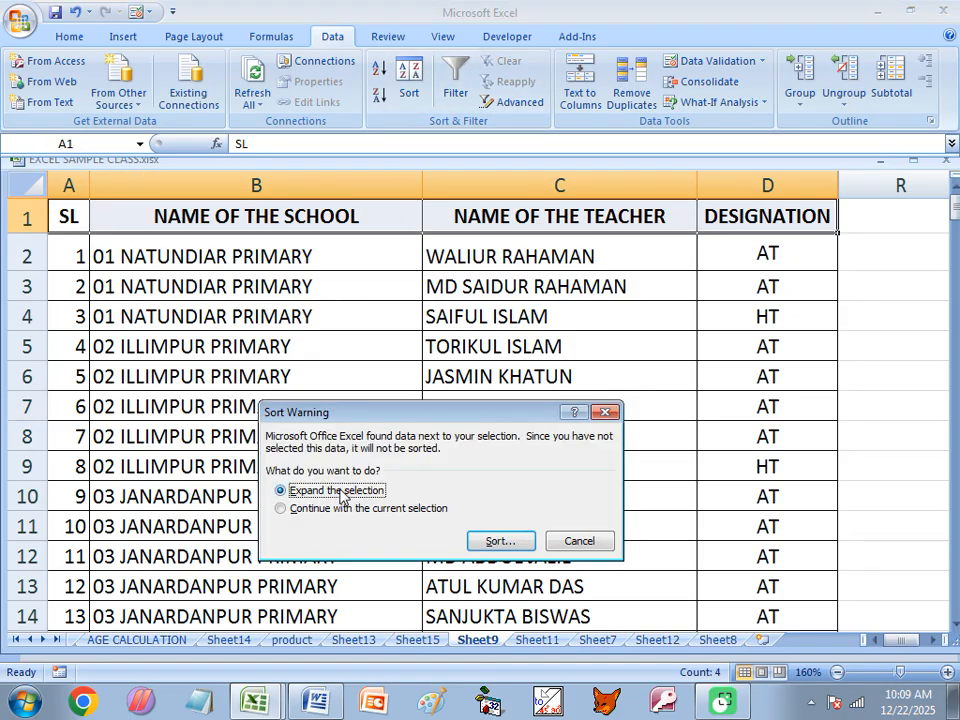
{"action": "left_click", "coordinate": [502, 542]}
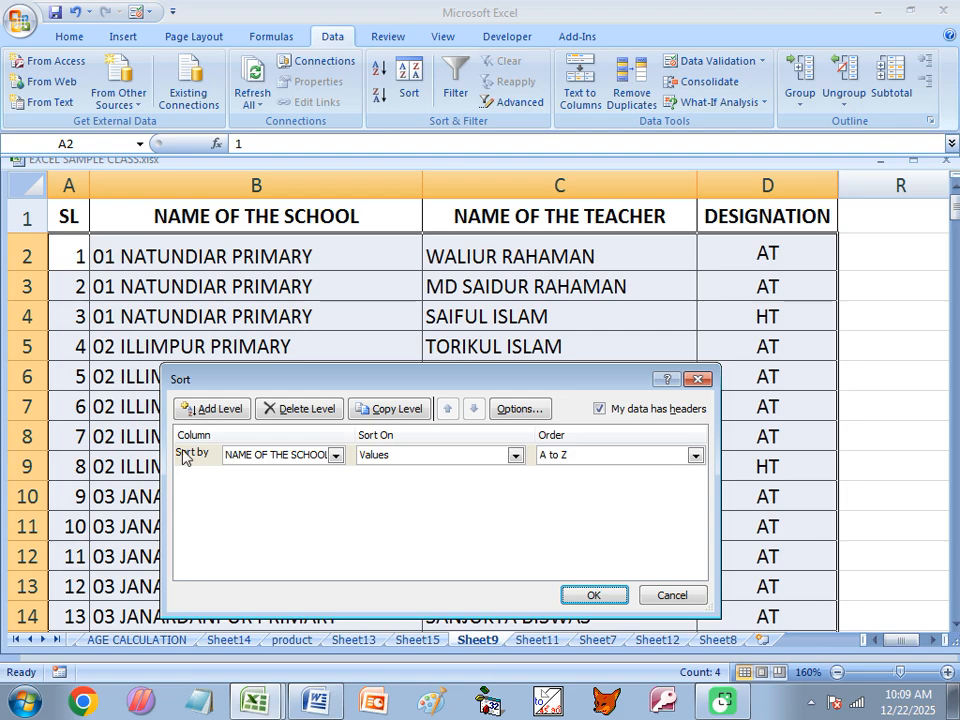
{"action": "left_click", "coordinate": [325, 455]}
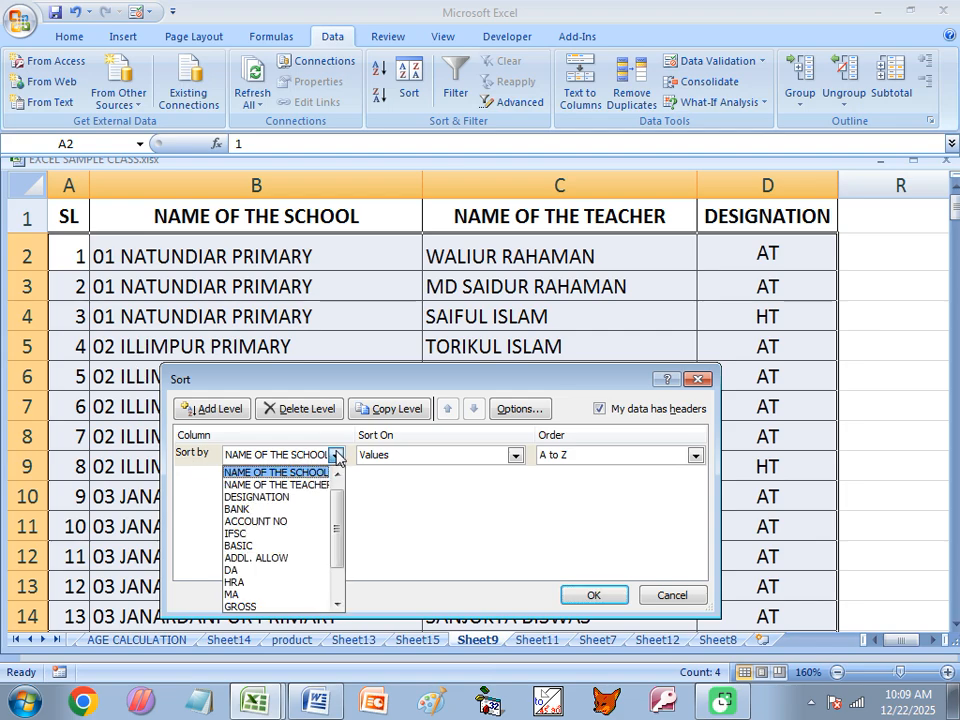
{"action": "left_click", "coordinate": [277, 485]}
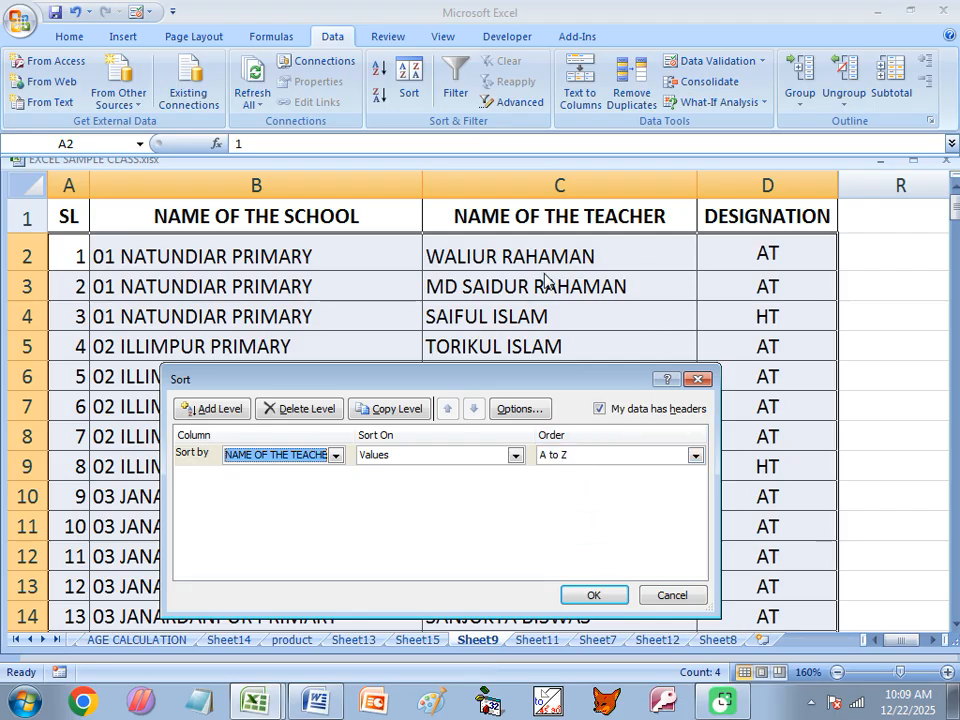
{"action": "left_click", "coordinate": [593, 596]}
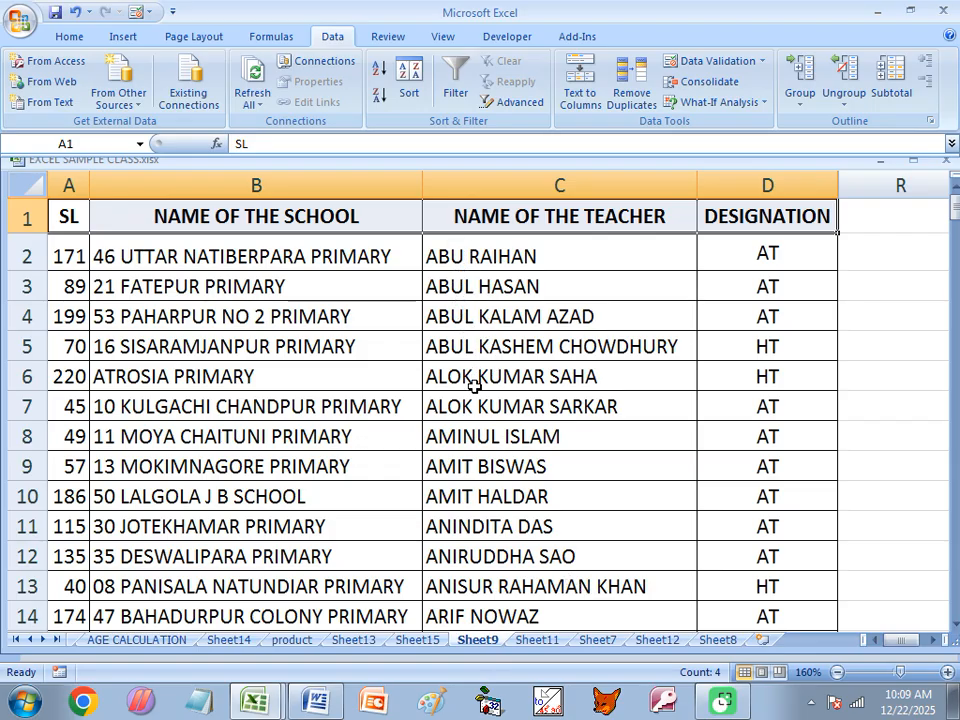
- Examine the alphabetical order of the teacher names from the first row to the end of the list
{"action": "scroll", "coordinate": [475, 381], "scroll_direction": "down", "scroll_amount": 8}
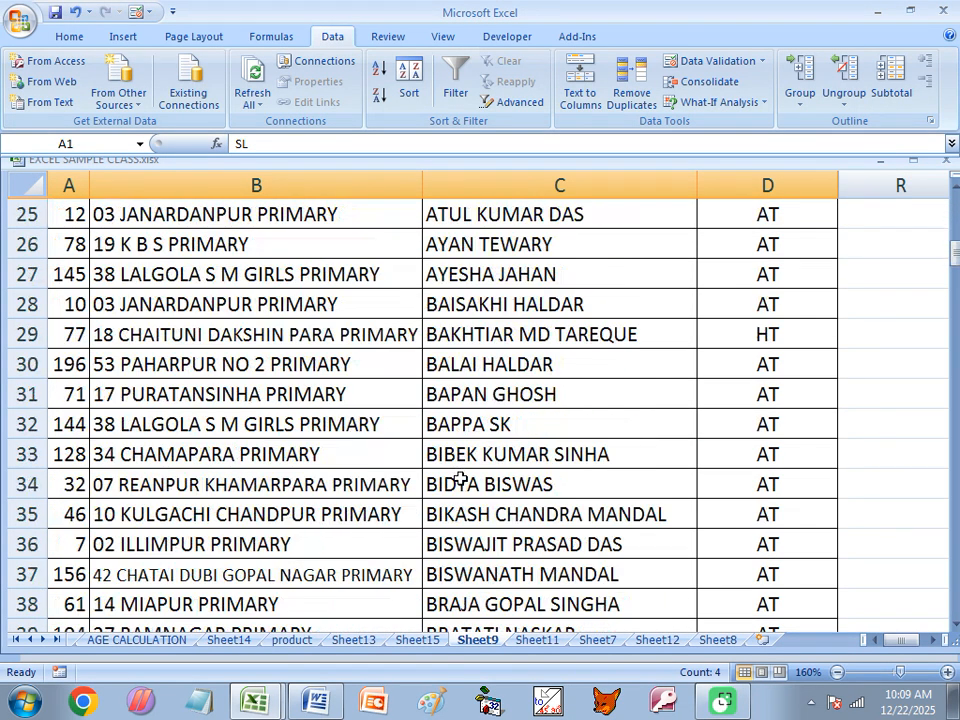
{"action": "scroll", "coordinate": [465, 500], "scroll_direction": "down", "scroll_amount": 5}
{"action": "scroll", "coordinate": [469, 511], "scroll_direction": "down", "scroll_amount": 2}
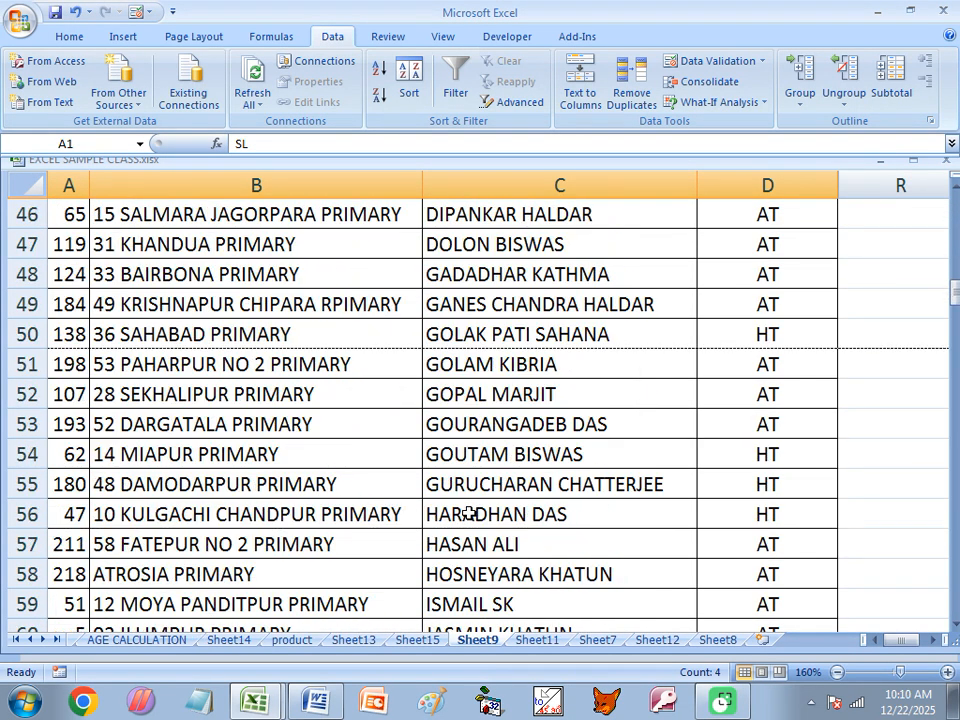
{"action": "scroll", "coordinate": [469, 513], "scroll_direction": "up", "scroll_amount": 1}
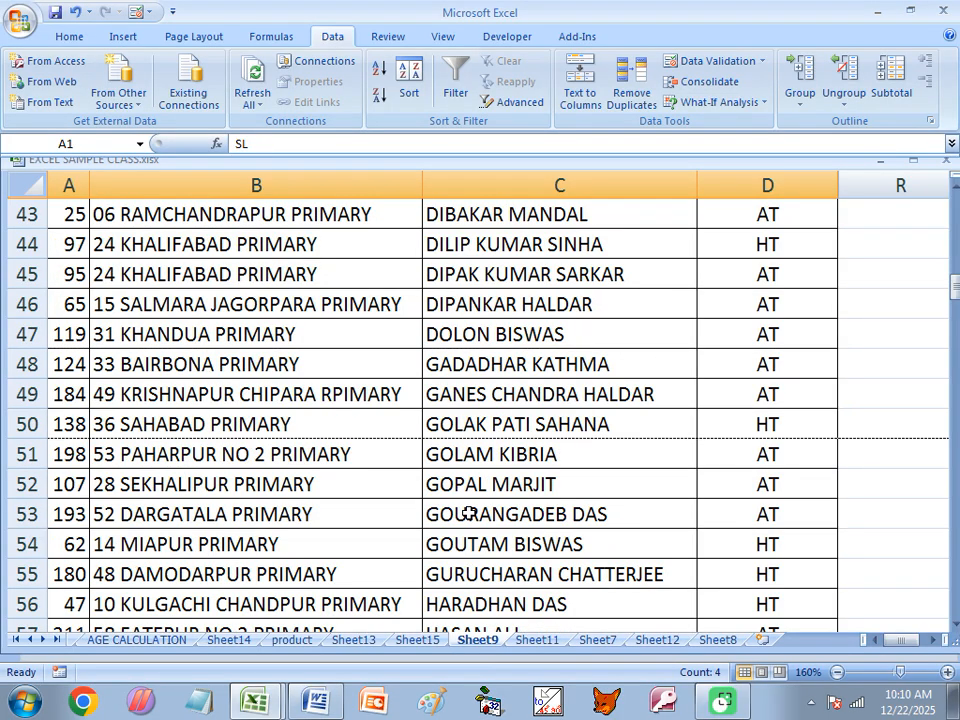
{"action": "scroll", "coordinate": [469, 513], "scroll_direction": "up", "scroll_amount": 2}
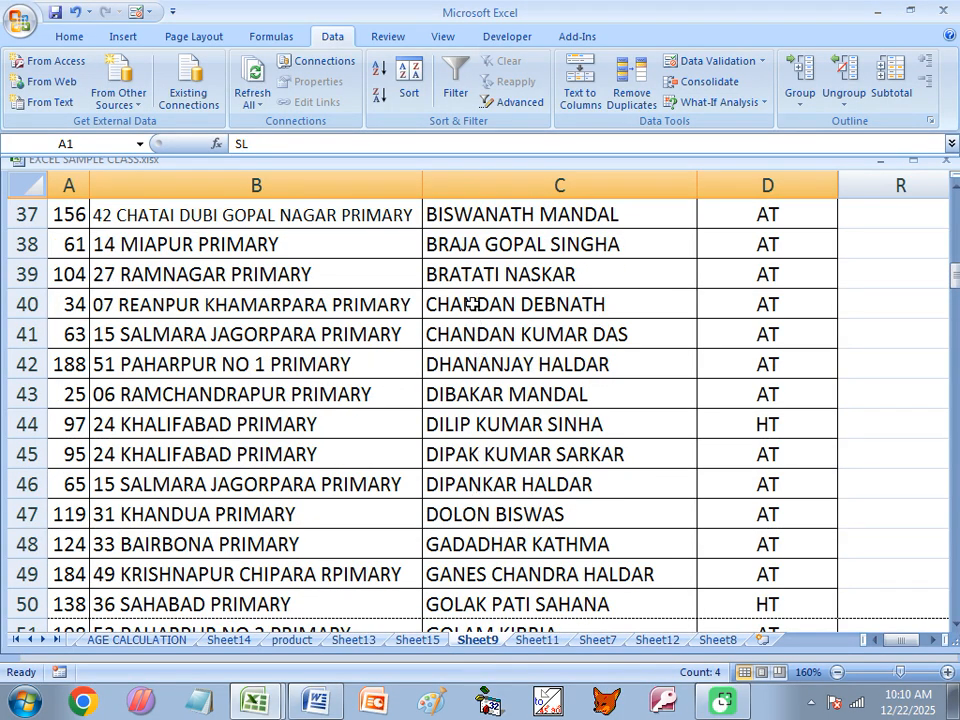
{"action": "scroll", "coordinate": [483, 460], "scroll_direction": "down", "scroll_amount": 2}
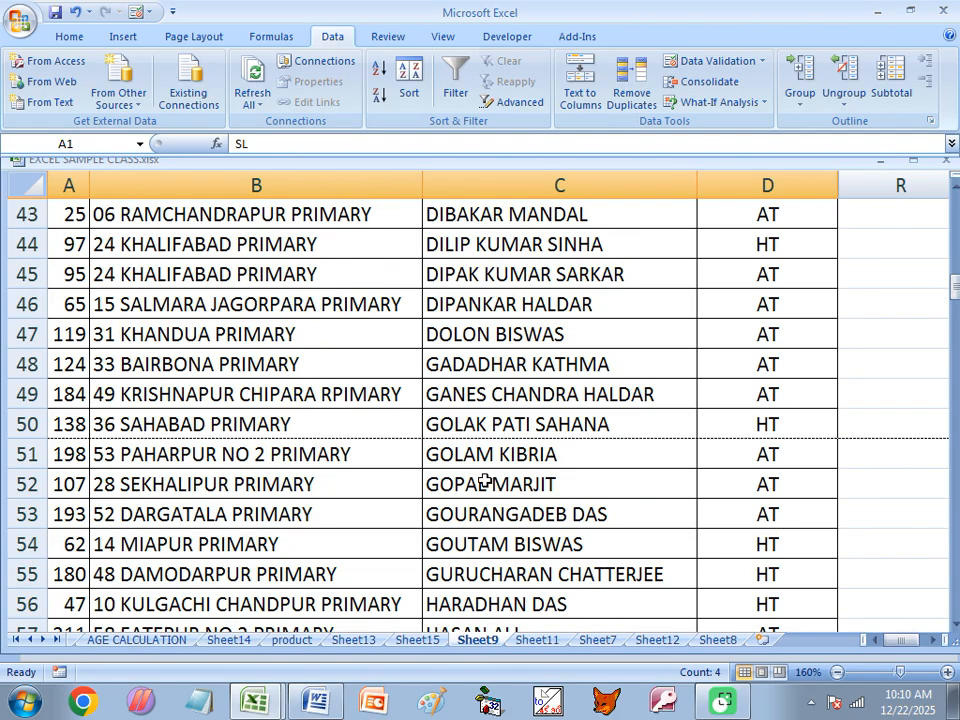
{"action": "scroll", "coordinate": [484, 482], "scroll_direction": "up", "scroll_amount": 1}
{"action": "scroll", "coordinate": [484, 482], "scroll_direction": "down", "scroll_amount": 3}
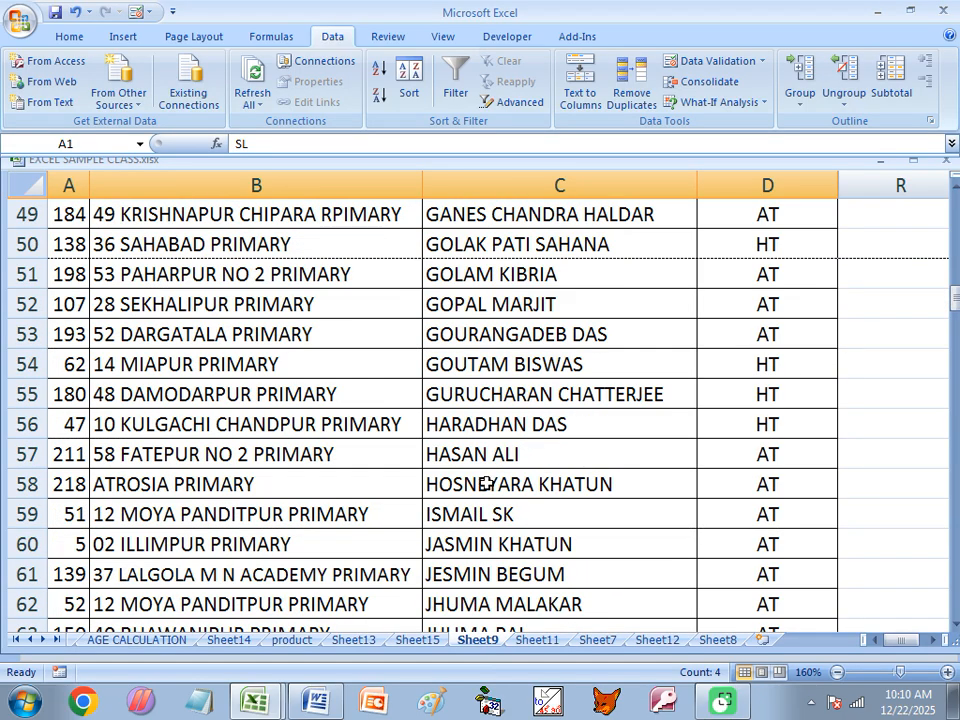
{"action": "scroll", "coordinate": [484, 484], "scroll_direction": "down", "scroll_amount": 5}
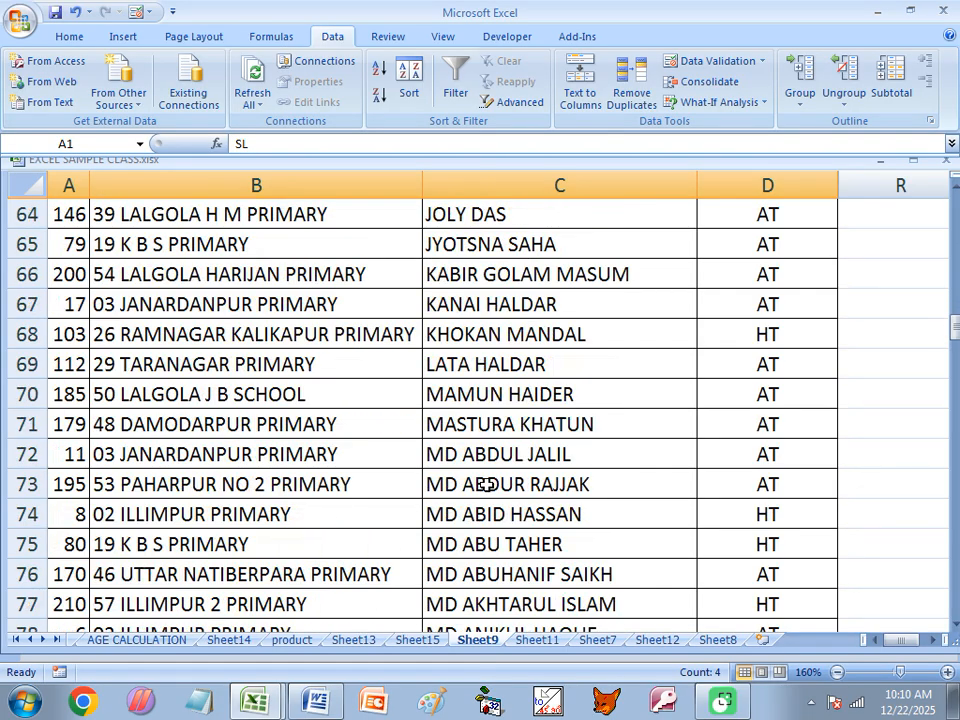
{"action": "scroll", "coordinate": [486, 490], "scroll_direction": "down", "scroll_amount": 12}
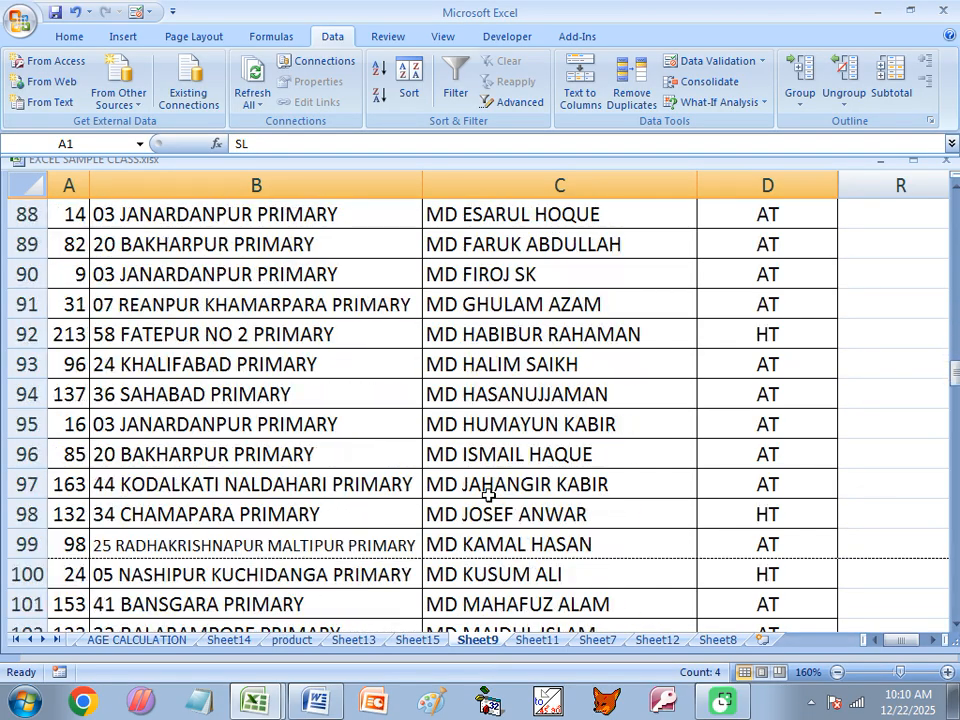
{"action": "scroll", "coordinate": [490, 500], "scroll_direction": "down", "scroll_amount": 13}
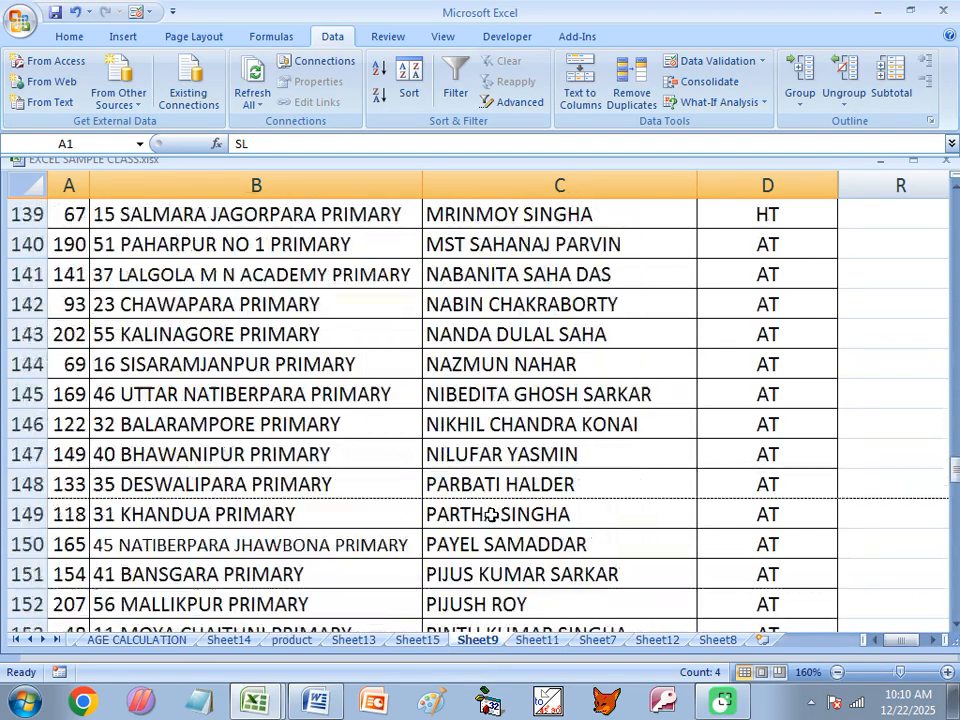
{"action": "scroll", "coordinate": [492, 514], "scroll_direction": "down", "scroll_amount": 1}
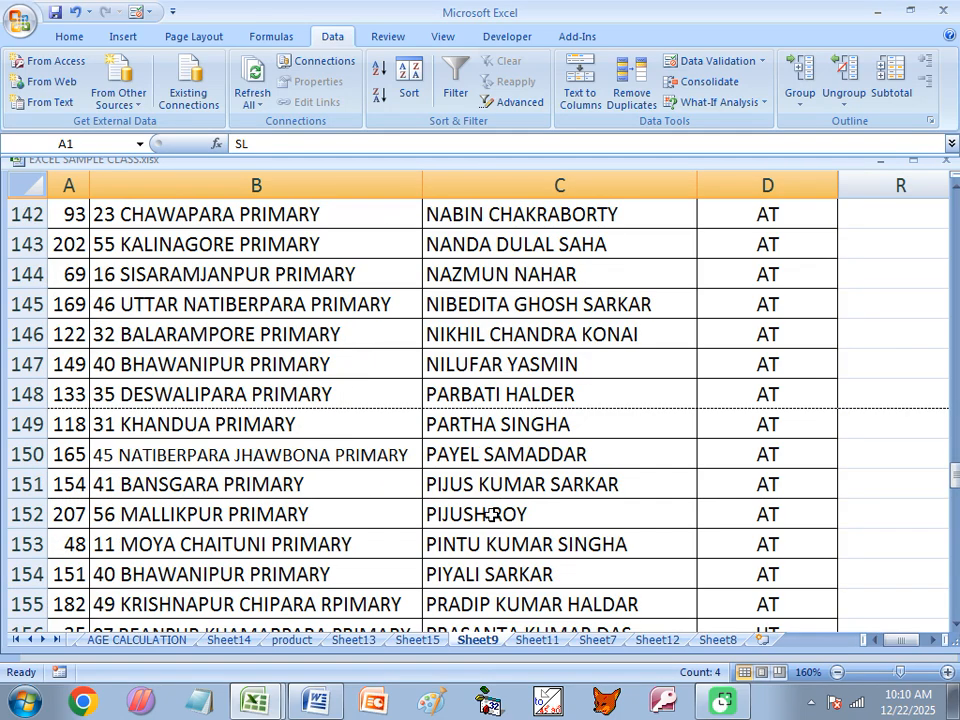
{"action": "scroll", "coordinate": [492, 514], "scroll_direction": "down", "scroll_amount": 1}
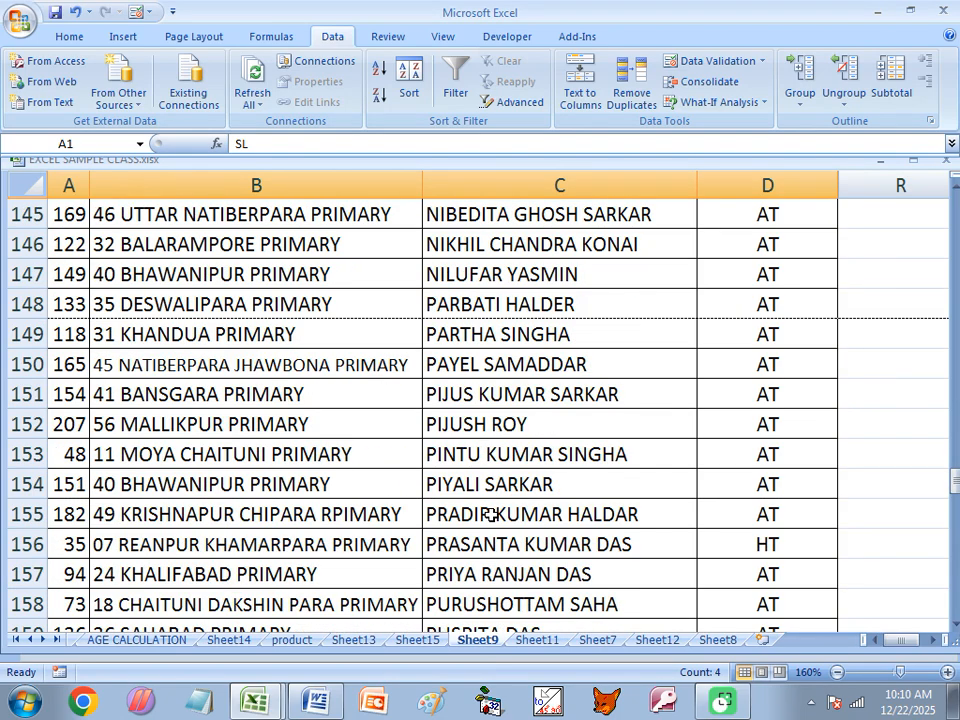
{"action": "scroll", "coordinate": [492, 514], "scroll_direction": "down", "scroll_amount": 3}
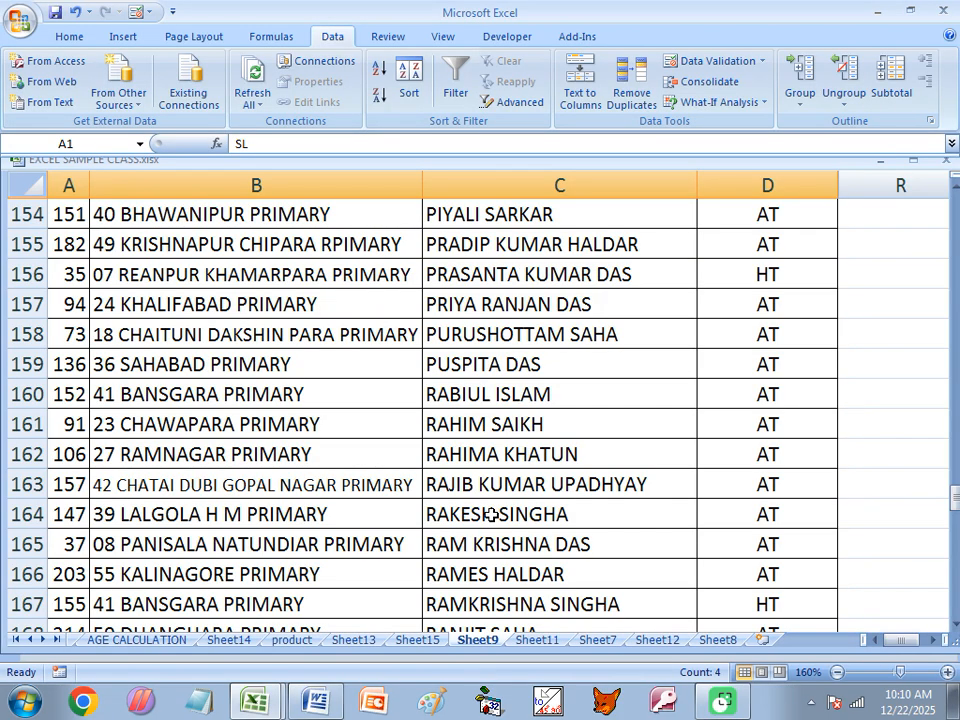
{"action": "scroll", "coordinate": [492, 514], "scroll_direction": "down", "scroll_amount": 5}
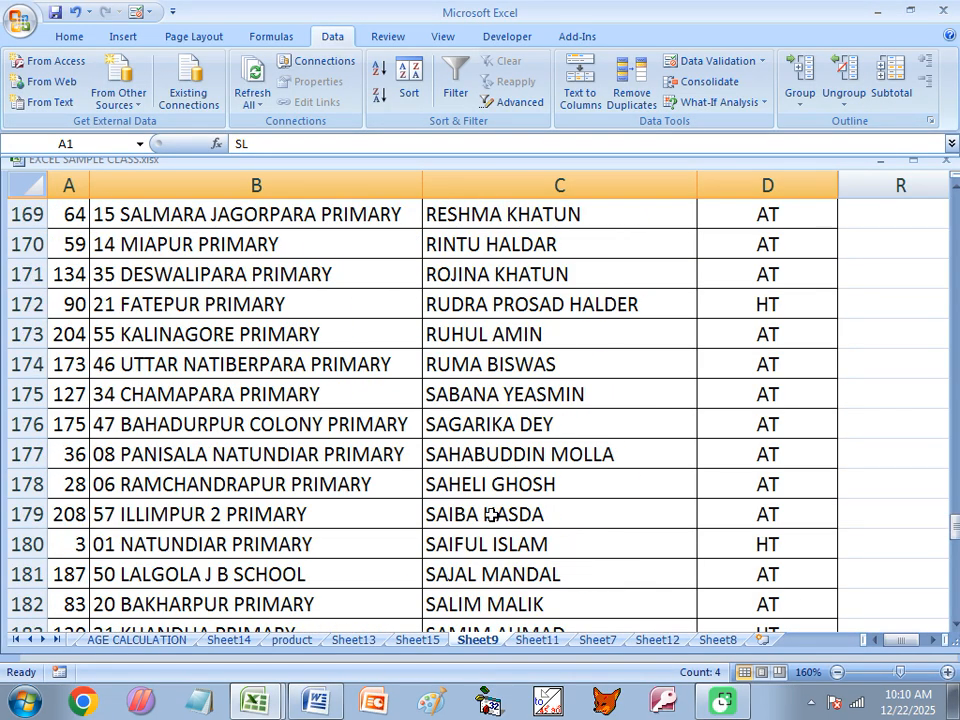
{"action": "scroll", "coordinate": [492, 514], "scroll_direction": "down", "scroll_amount": 8}
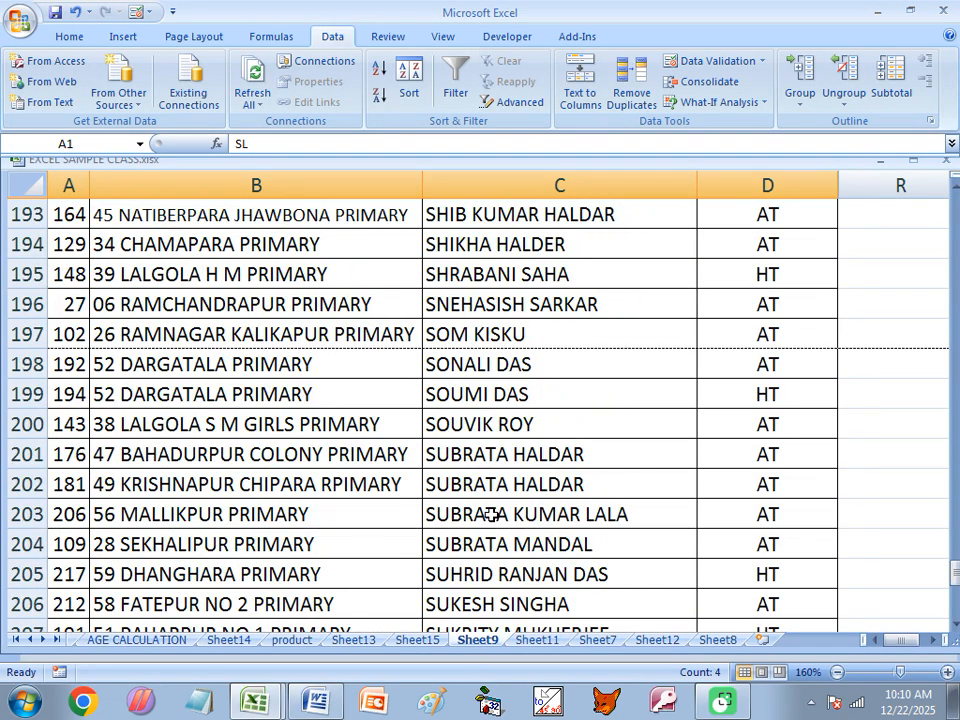
{"action": "scroll", "coordinate": [492, 514], "scroll_direction": "down", "scroll_amount": 7}
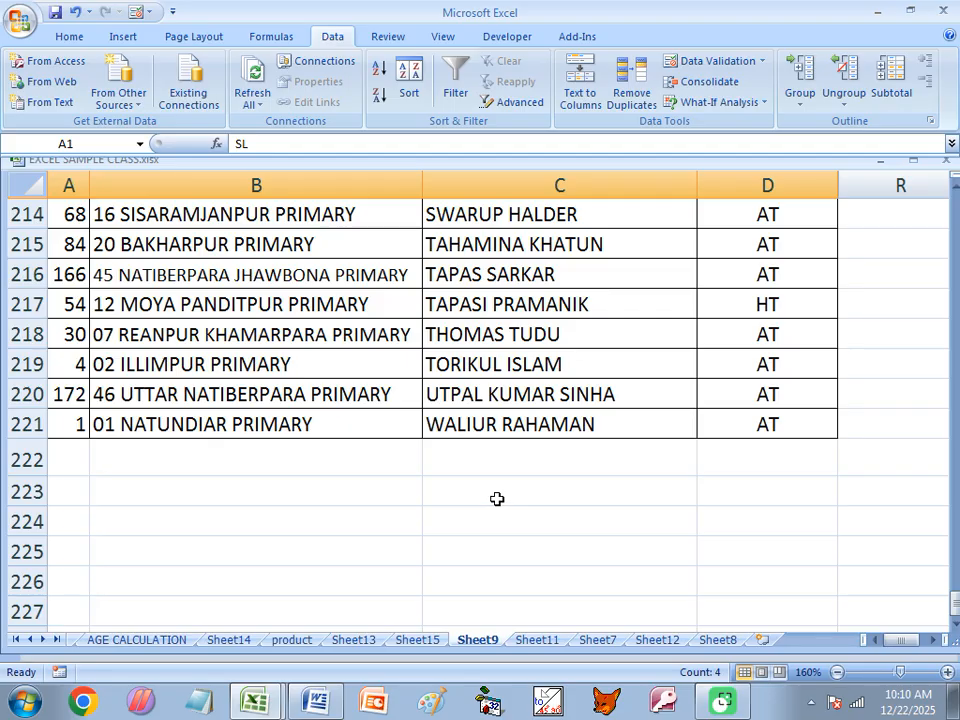
{"action": "scroll", "coordinate": [498, 498], "scroll_direction": "up", "scroll_amount": 20}
{"action": "scroll", "coordinate": [494, 497], "scroll_direction": "up", "scroll_amount": 20}
{"action": "scroll", "coordinate": [490, 495], "scroll_direction": "up", "scroll_amount": 9}
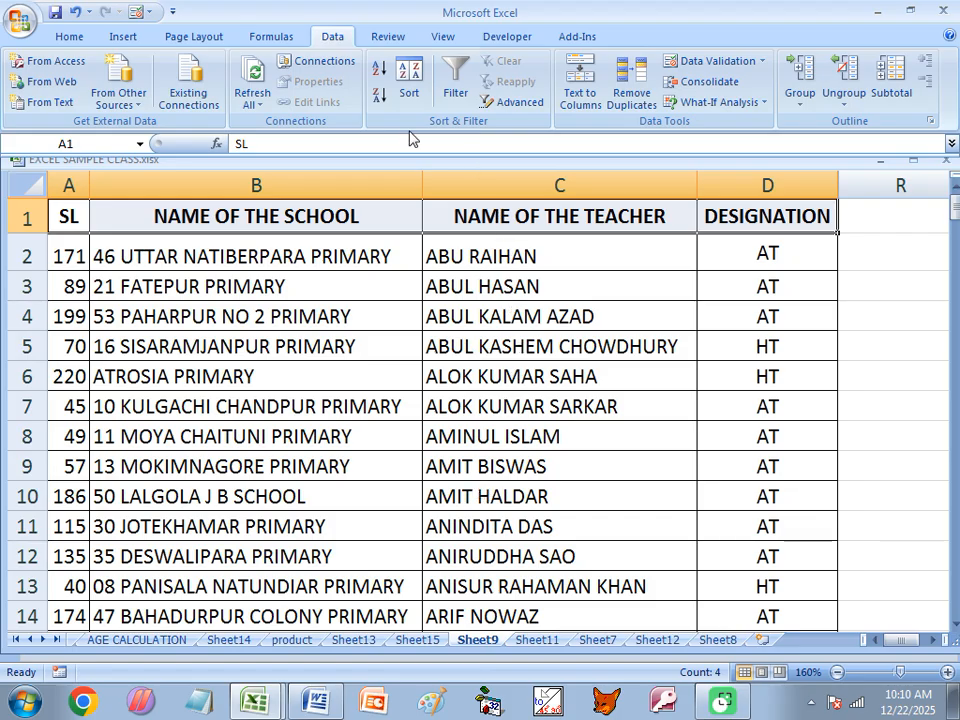
- Sort the expanded Sheet9 data by DESIGNATION on values in Z to A order
{"action": "left_click", "coordinate": [408, 92]}
{"action": "left_click", "coordinate": [497, 541]}
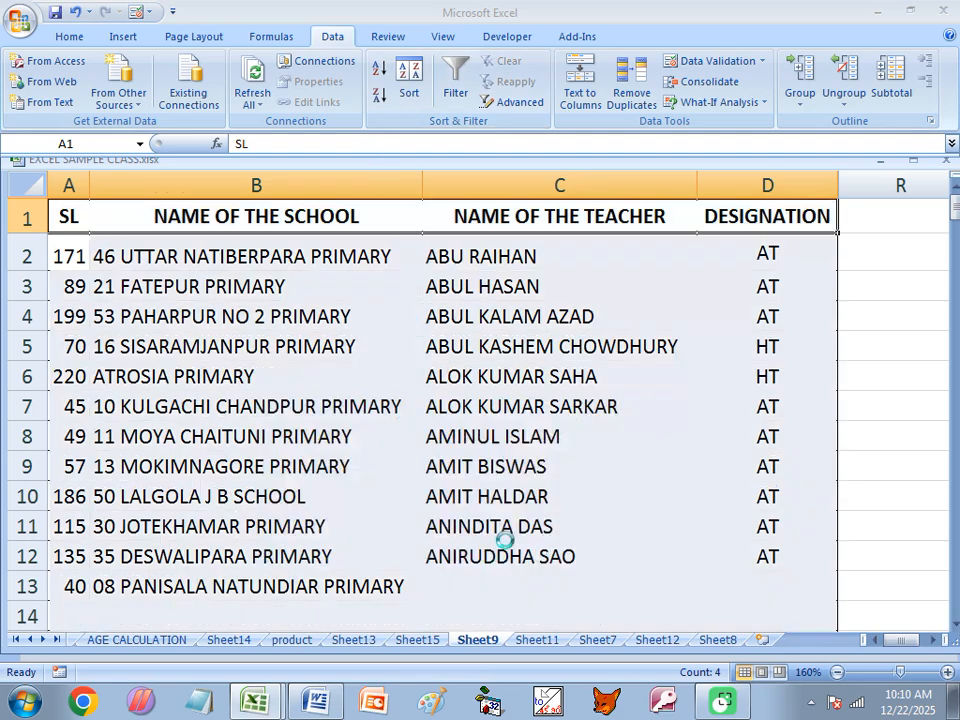
{"action": "left_click", "coordinate": [303, 456]}
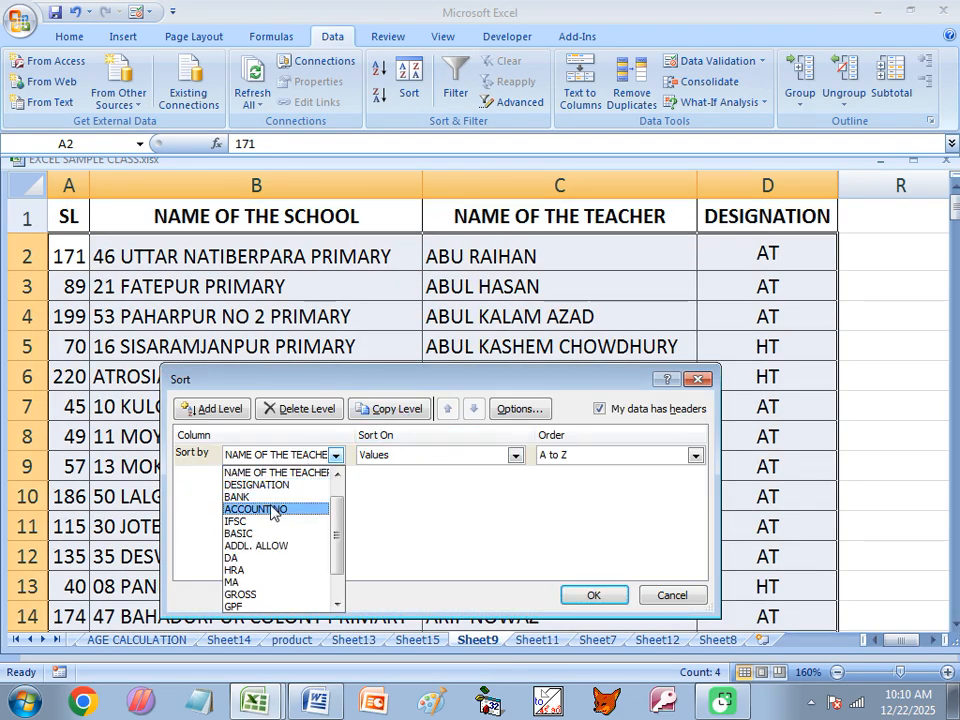
{"action": "left_click", "coordinate": [271, 490]}
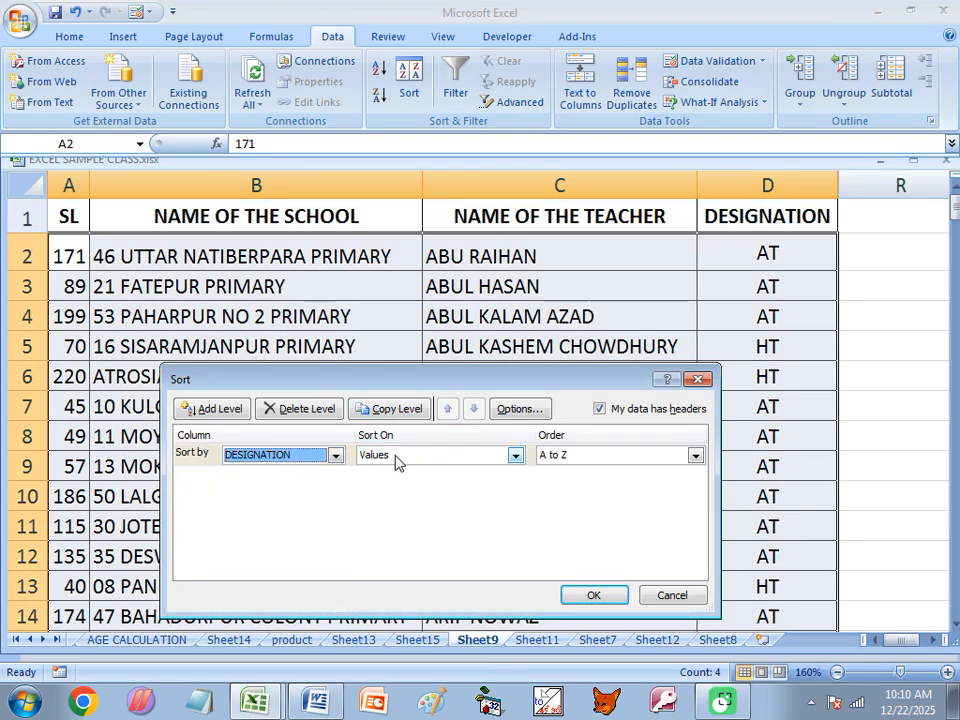
{"action": "left_click", "coordinate": [567, 455]}
{"action": "left_click", "coordinate": [564, 486]}
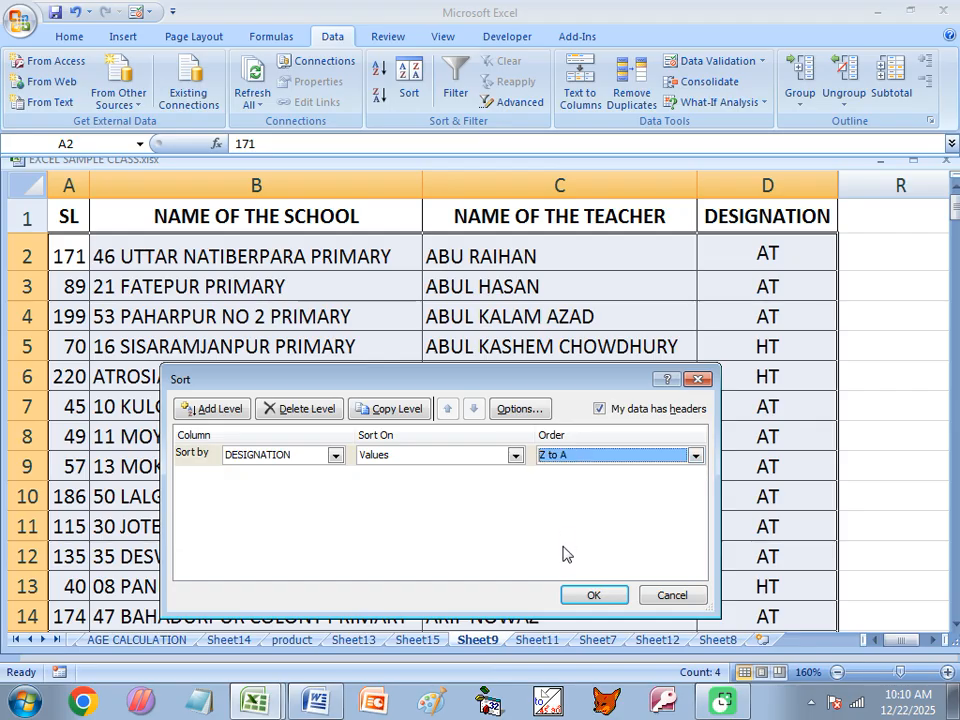
{"action": "left_click", "coordinate": [590, 596]}
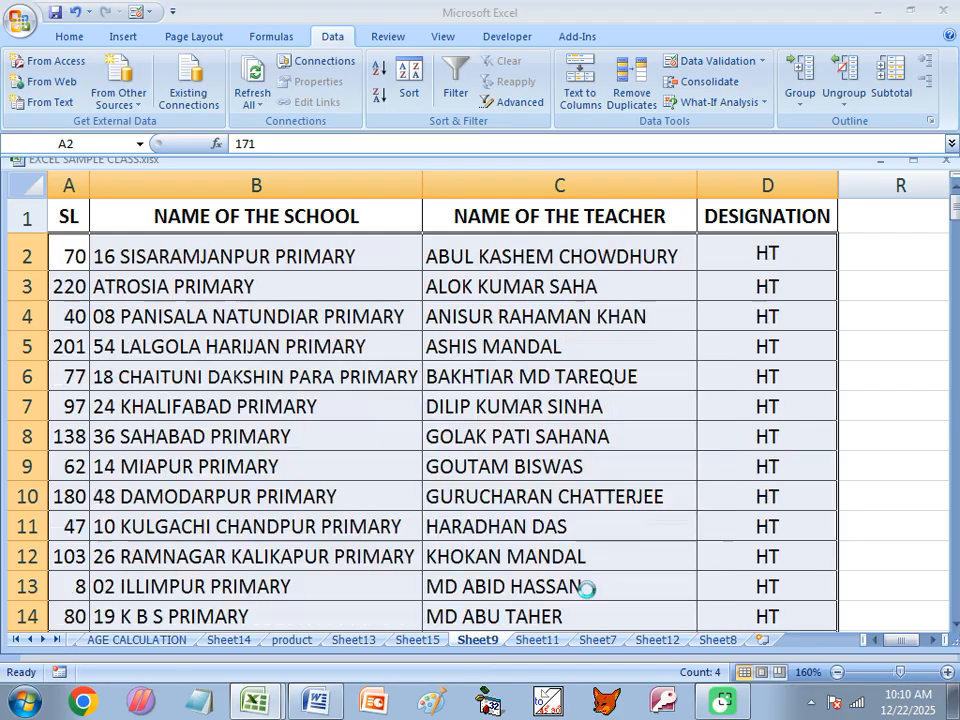
- Review the HT and AT groups in the DESIGNATION column and highlight the HT teachers' names in C2:C39
{"action": "scroll", "coordinate": [764, 290], "scroll_direction": "down", "scroll_amount": 7}
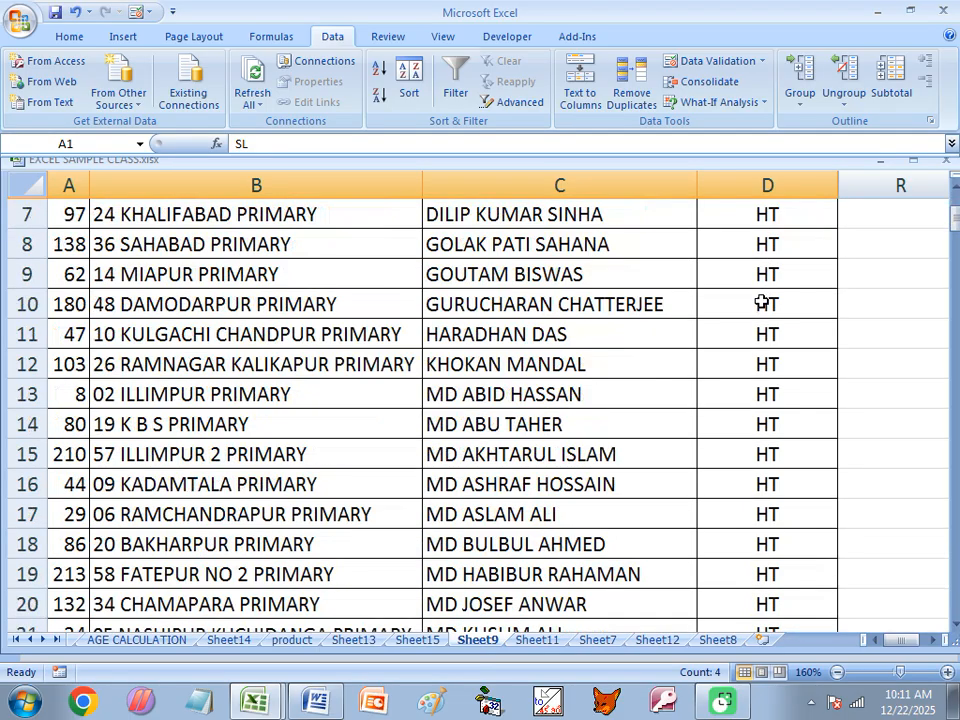
{"action": "scroll", "coordinate": [738, 450], "scroll_direction": "down", "scroll_amount": 5}
{"action": "scroll", "coordinate": [735, 482], "scroll_direction": "up", "scroll_amount": 1}
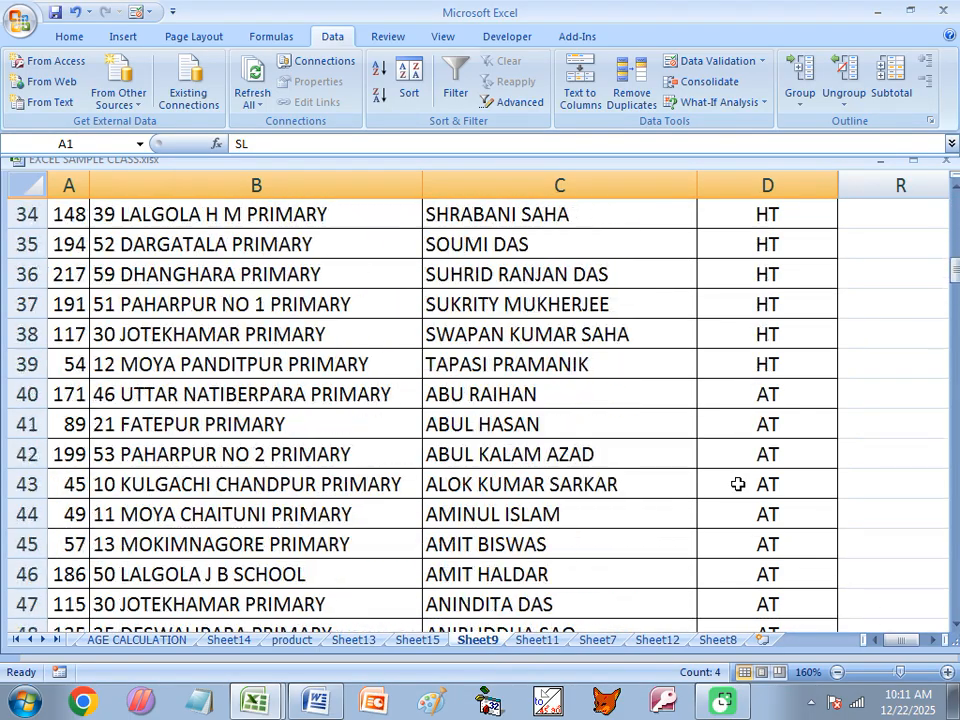
{"action": "left_click_drag", "start_coordinate": [735, 367], "coordinate": [9, 180]}
{"action": "left_click", "coordinate": [827, 425]}
{"action": "left_click_drag", "start_coordinate": [604, 253], "coordinate": [626, 399]}
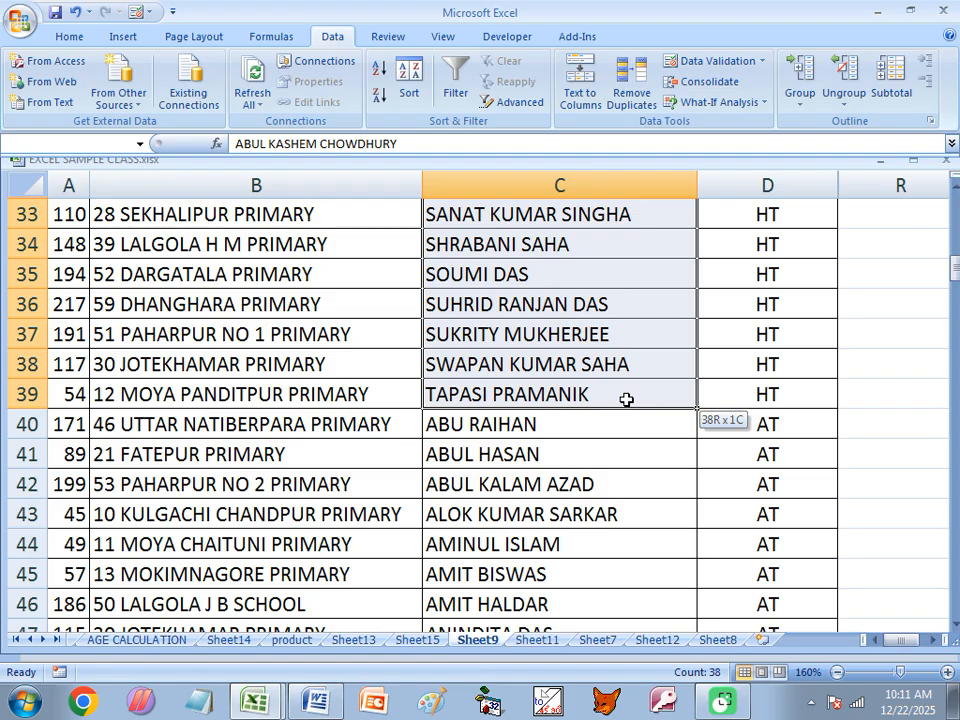
{"action": "left_click_drag", "start_coordinate": [626, 399], "coordinate": [626, 399]}
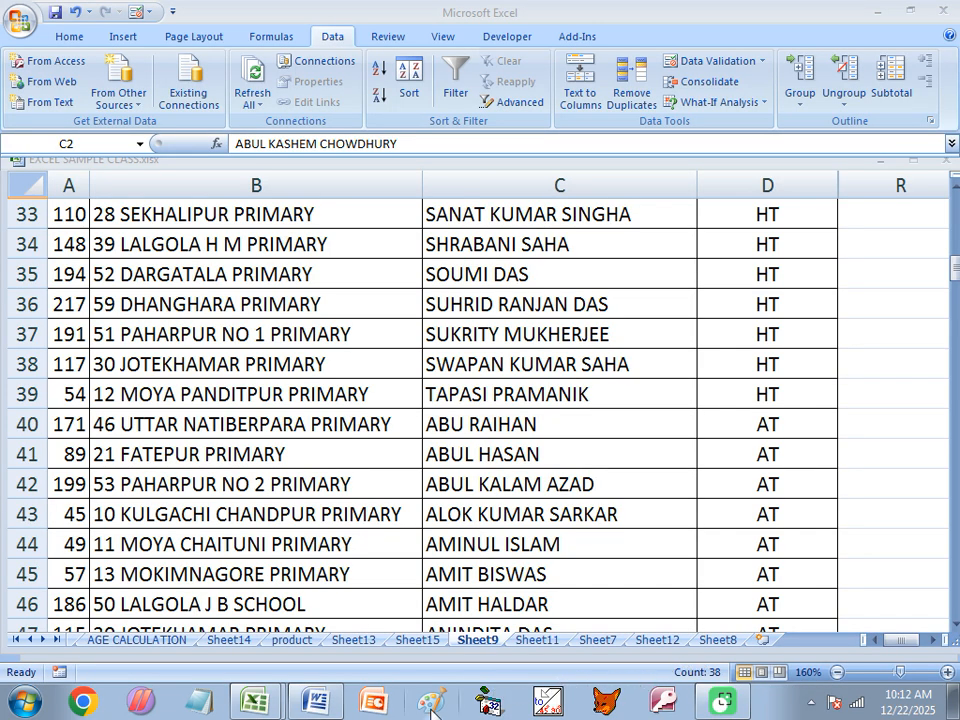
- Switch to the Word class notes and read the Sort steps on page 119, highlighting the words "sort" and "order"
{"action": "left_click", "coordinate": [316, 707]}
{"action": "scroll", "coordinate": [263, 372], "scroll_direction": "down", "scroll_amount": 1}
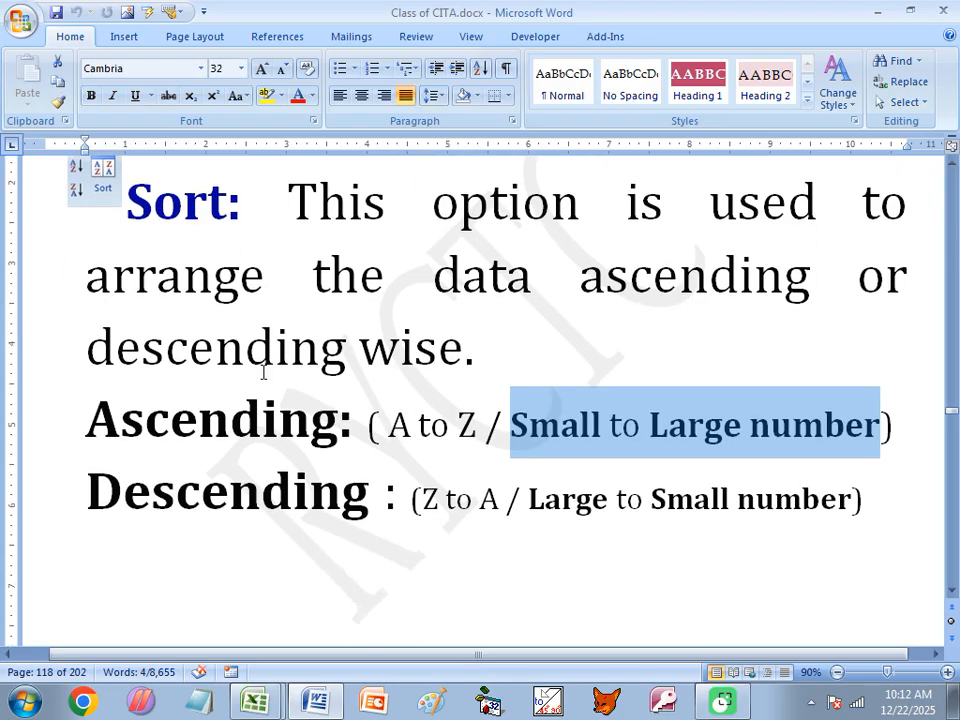
{"action": "scroll", "coordinate": [263, 372], "scroll_direction": "down", "scroll_amount": 8}
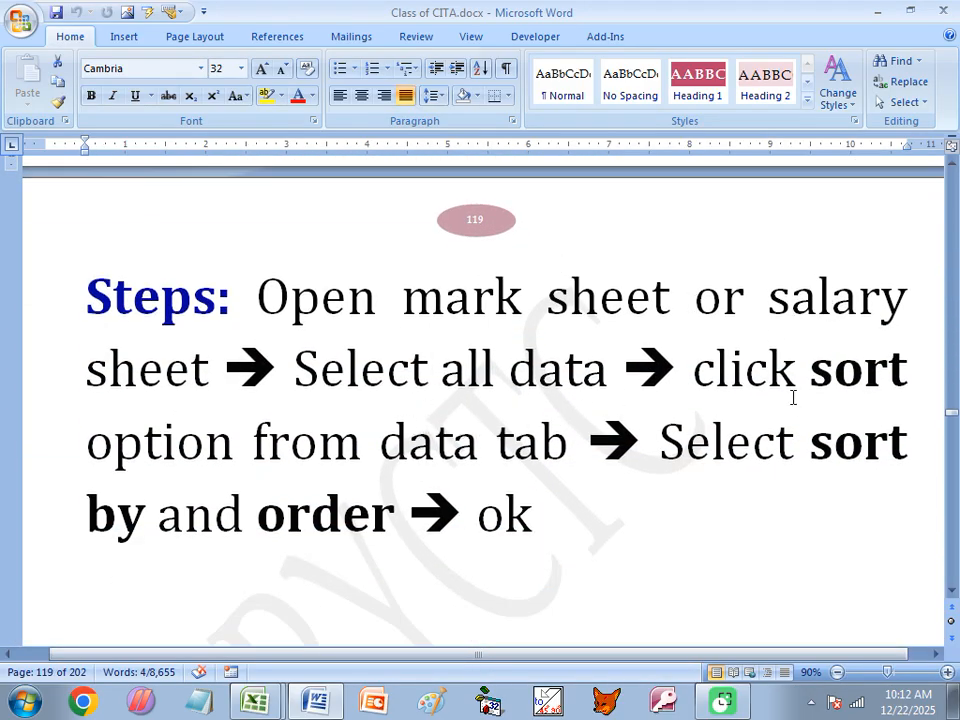
{"action": "left_click_drag", "start_coordinate": [810, 368], "coordinate": [907, 368]}
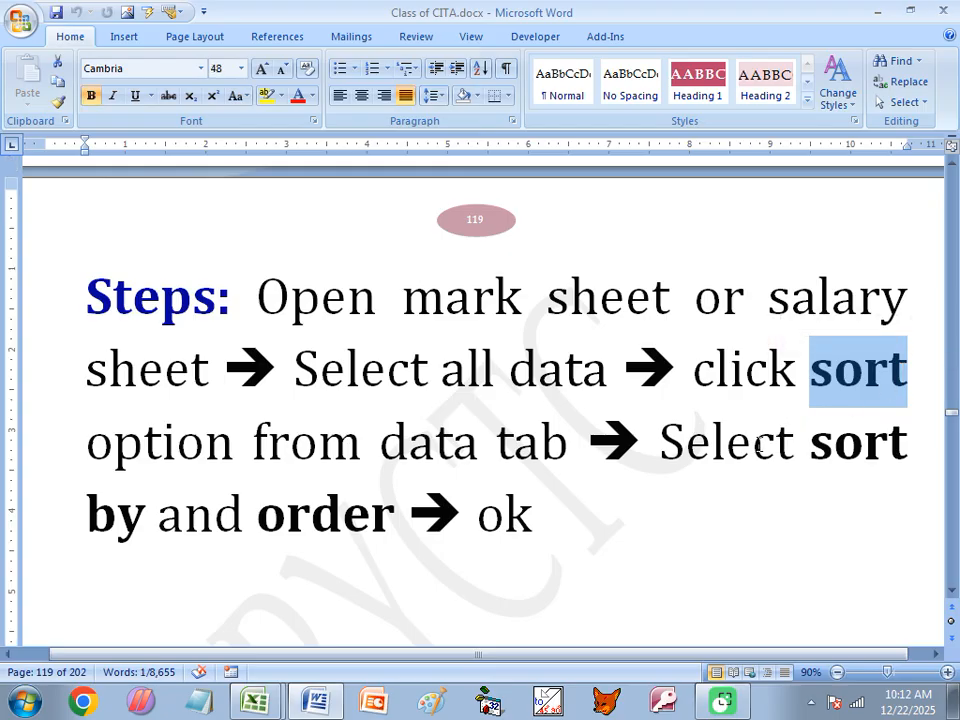
{"action": "left_click_drag", "start_coordinate": [257, 514], "coordinate": [392, 514]}
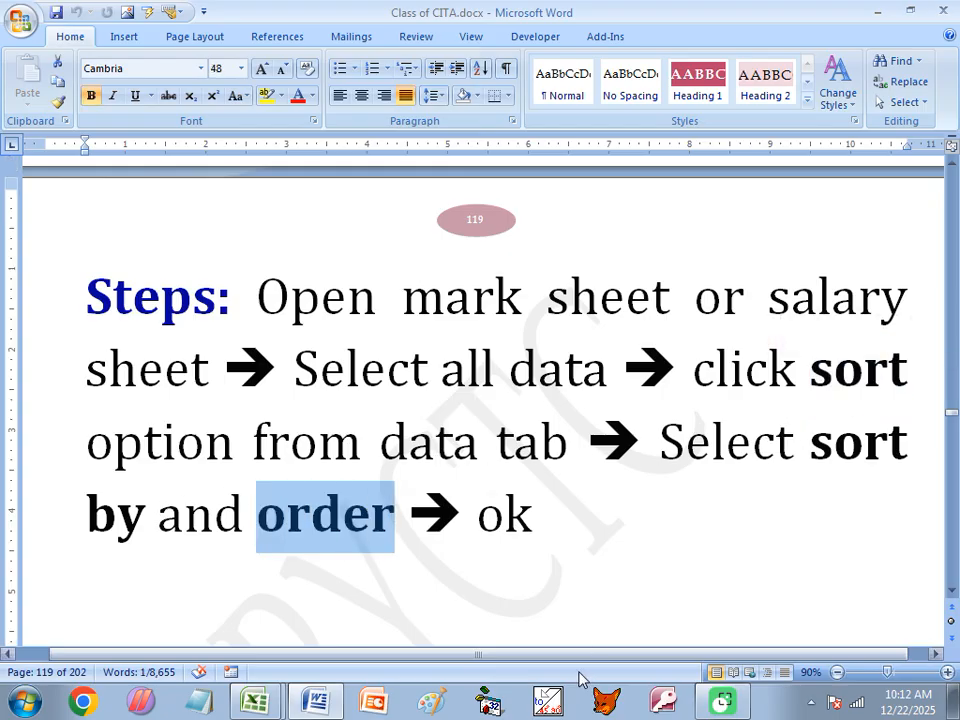
- Back in Excel's Sheet9, examine the columns available in the Sort settings with the school name heading selected, and close them without sorting
{"action": "left_click", "coordinate": [318, 704]}
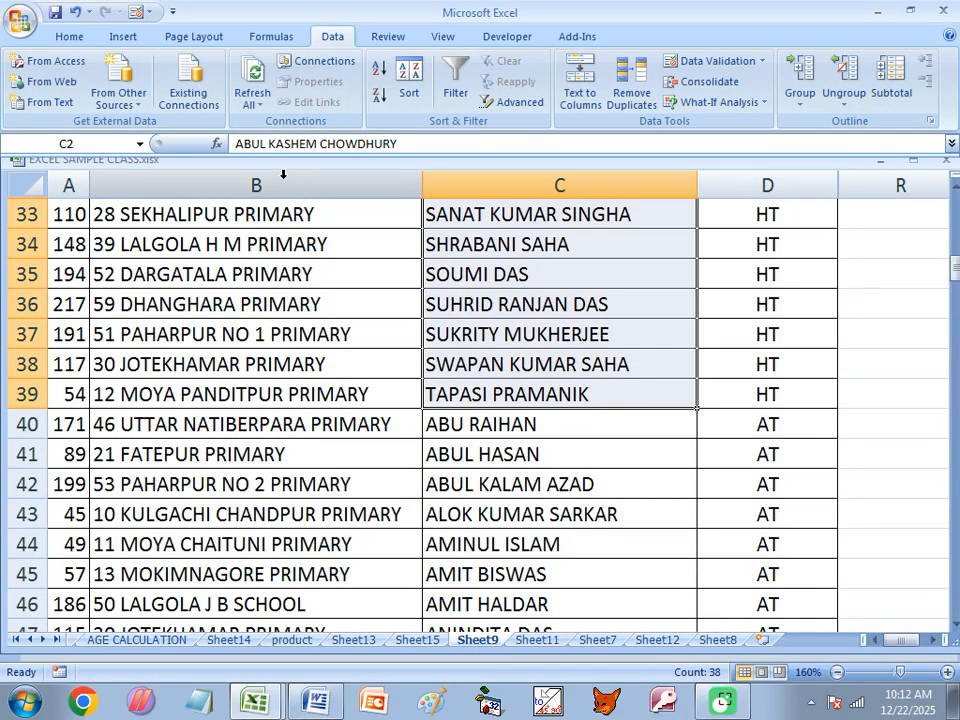
{"action": "left_click", "coordinate": [189, 241]}
{"action": "scroll", "coordinate": [180, 266], "scroll_direction": "up", "scroll_amount": 9}
{"action": "scroll", "coordinate": [180, 266], "scroll_direction": "up", "scroll_amount": 2}
{"action": "left_click", "coordinate": [189, 214]}
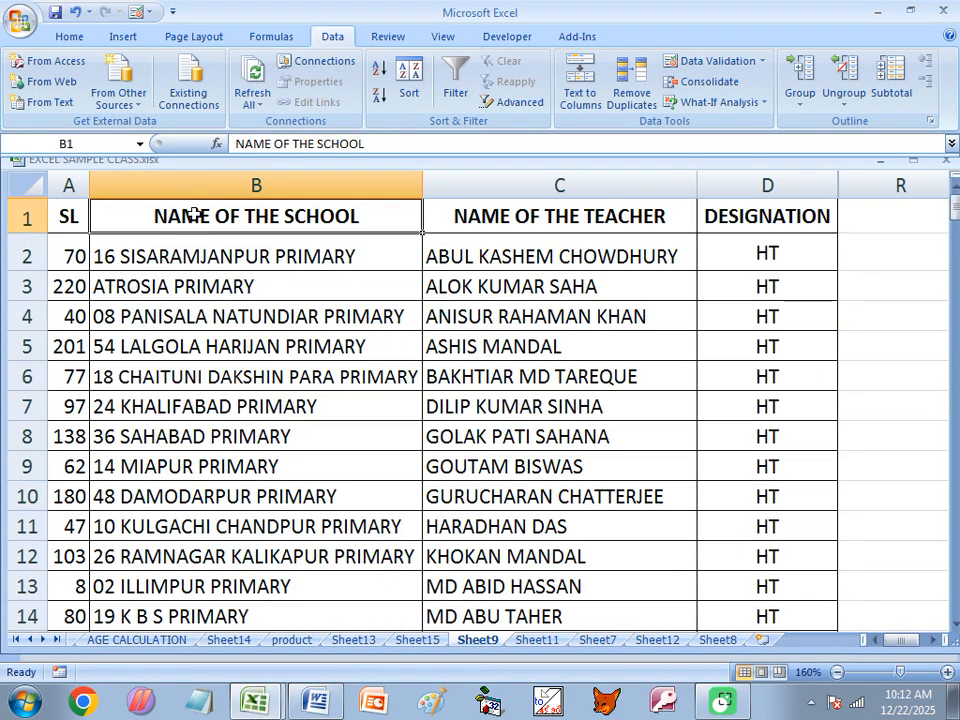
{"action": "left_click", "coordinate": [405, 80]}
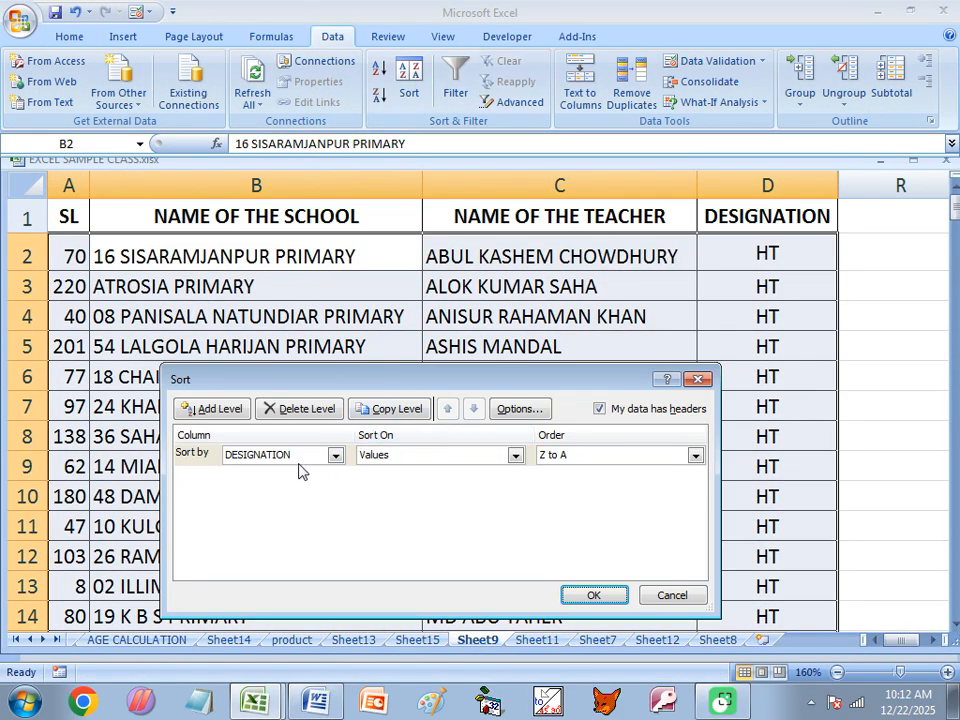
{"action": "left_click", "coordinate": [335, 455]}
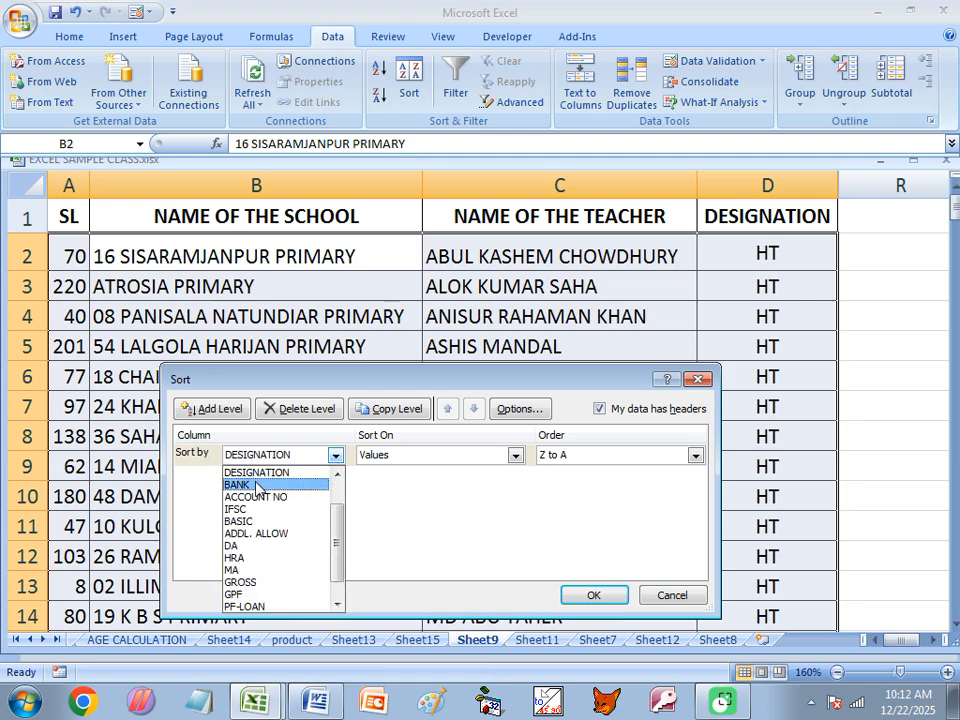
{"action": "left_click", "coordinate": [262, 472]}
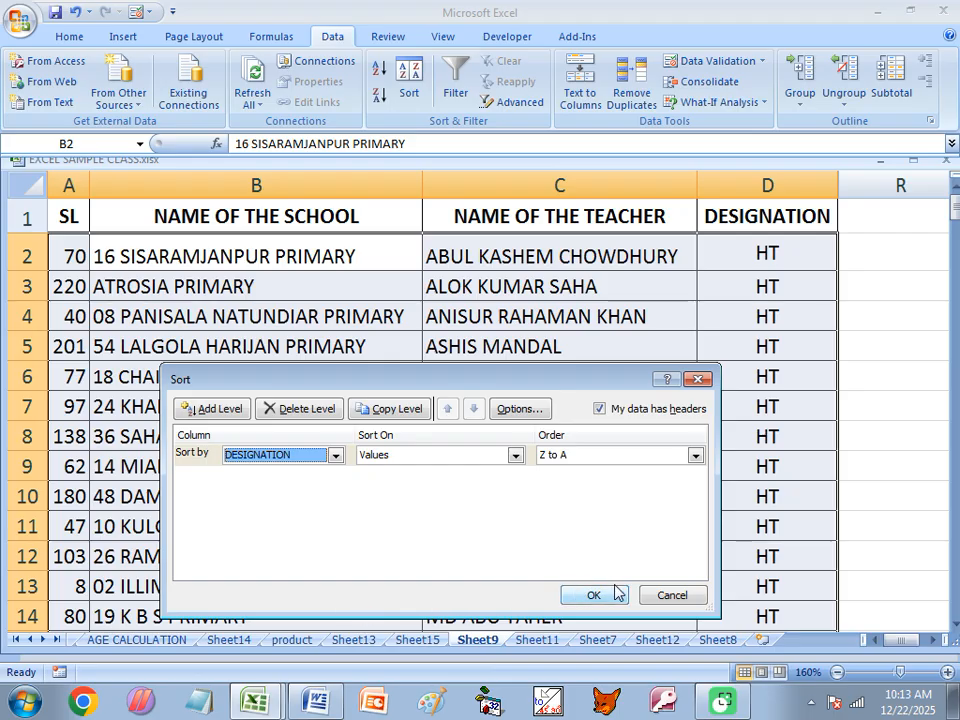
{"action": "left_click", "coordinate": [671, 597]}
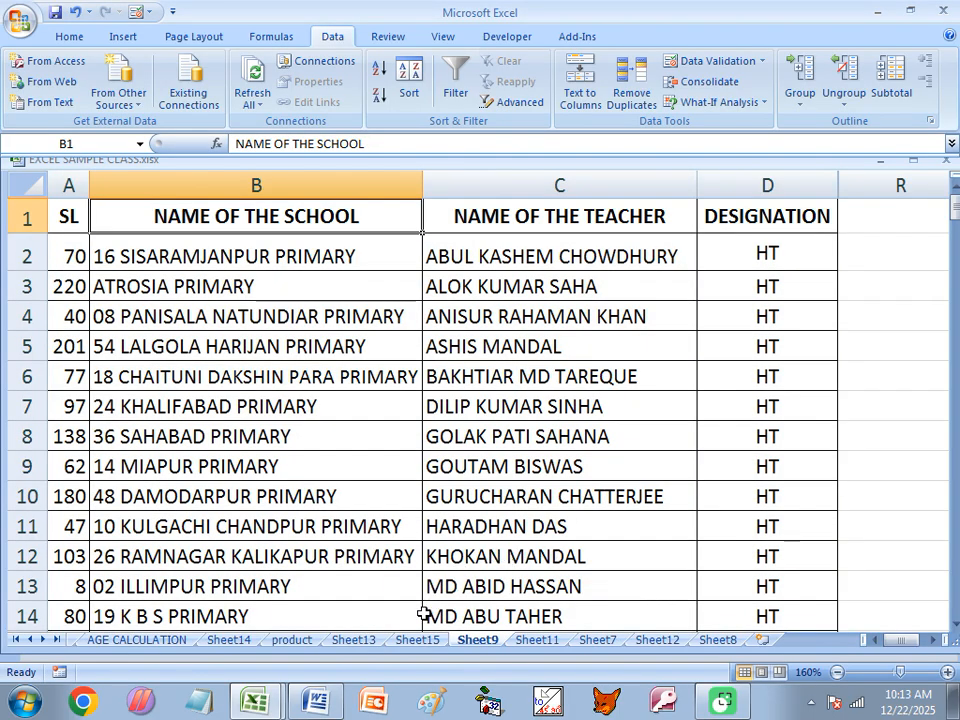
- Switch to the Word class notes and read the Filter definition and its two types on page 120
{"action": "left_click", "coordinate": [316, 706]}
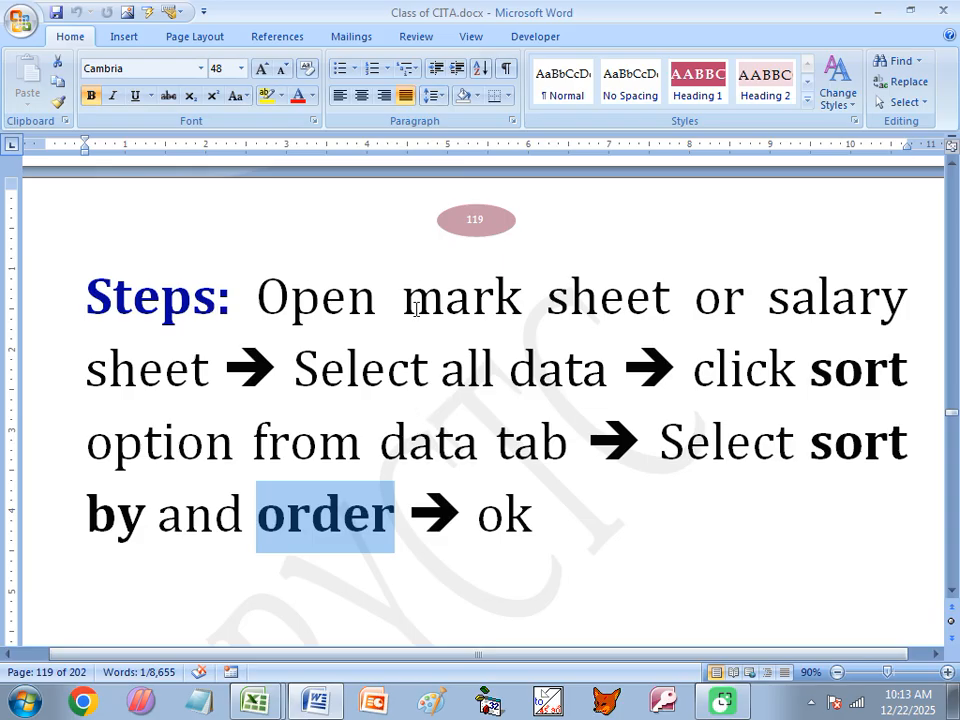
{"action": "scroll", "coordinate": [450, 420], "scroll_direction": "down", "scroll_amount": 8}
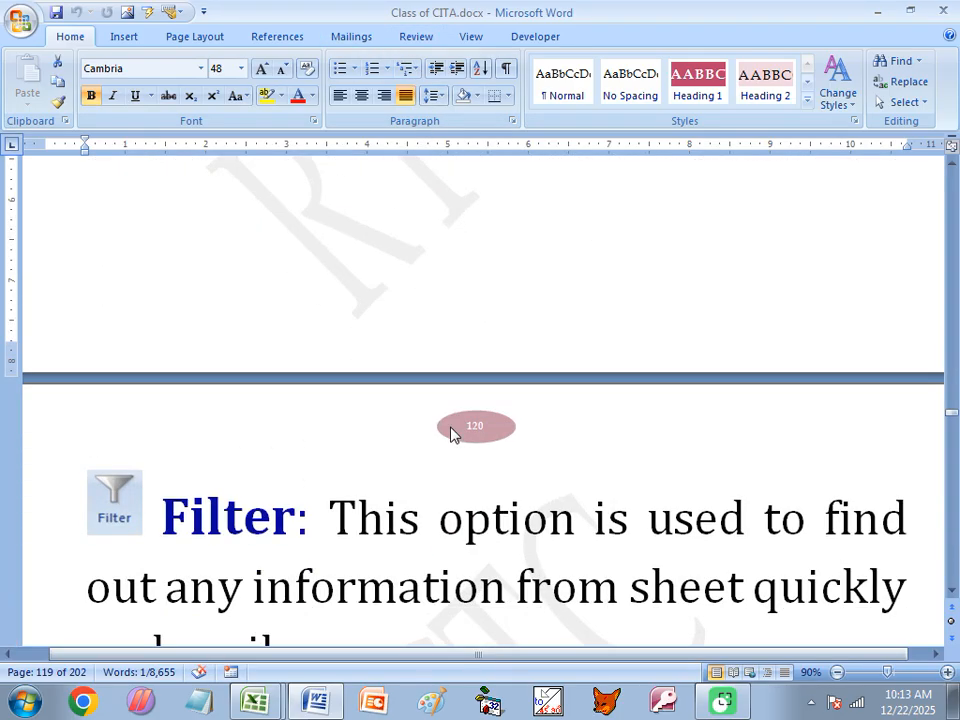
{"action": "scroll", "coordinate": [450, 433], "scroll_direction": "down", "scroll_amount": 4}
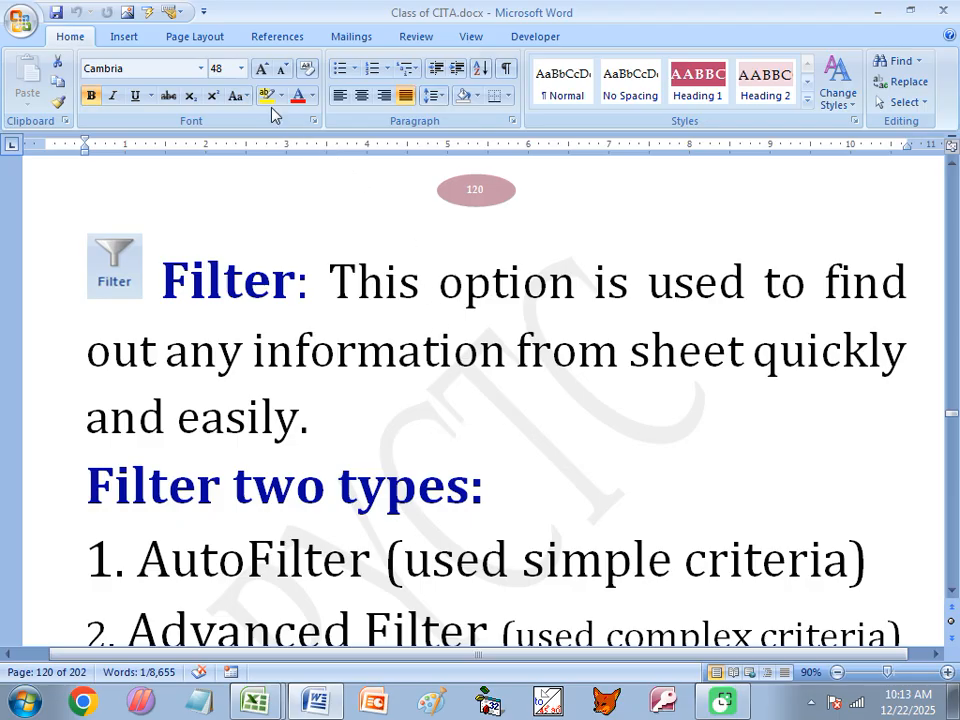
{"action": "left_click", "coordinate": [396, 350]}
{"action": "scroll", "coordinate": [371, 343], "scroll_direction": "down", "scroll_amount": 1}
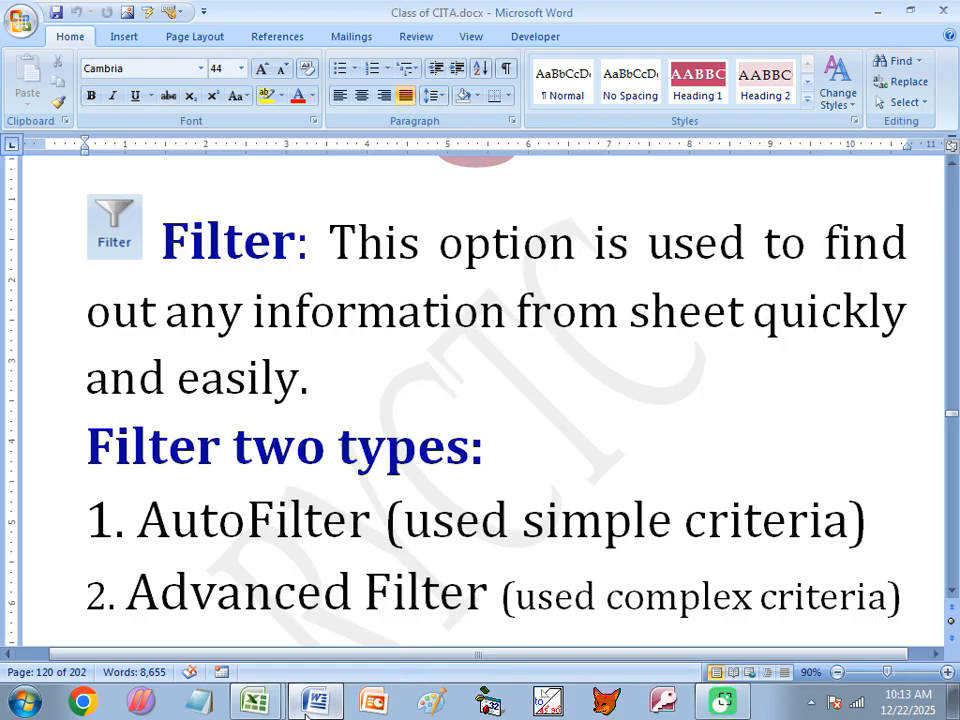
- Switch to the Marksheet in CITA28.xlsx, select the Math heading and read the description of the Filter command
{"action": "mouse_move", "coordinate": [306, 707]}
{"action": "mouse_move", "coordinate": [255, 703]}
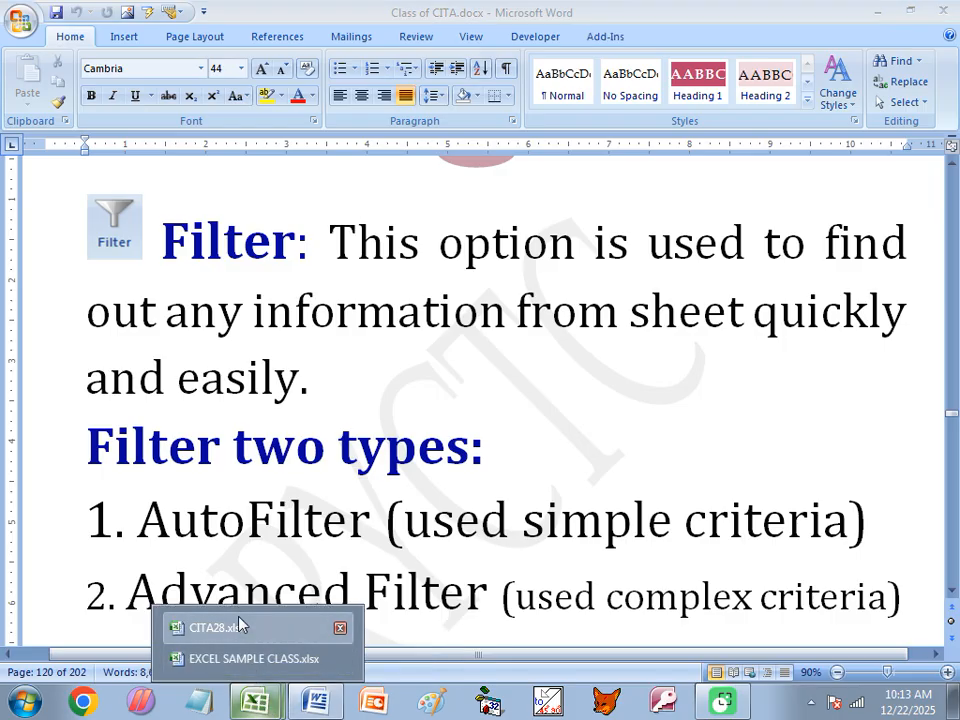
{"action": "left_click", "coordinate": [242, 563]}
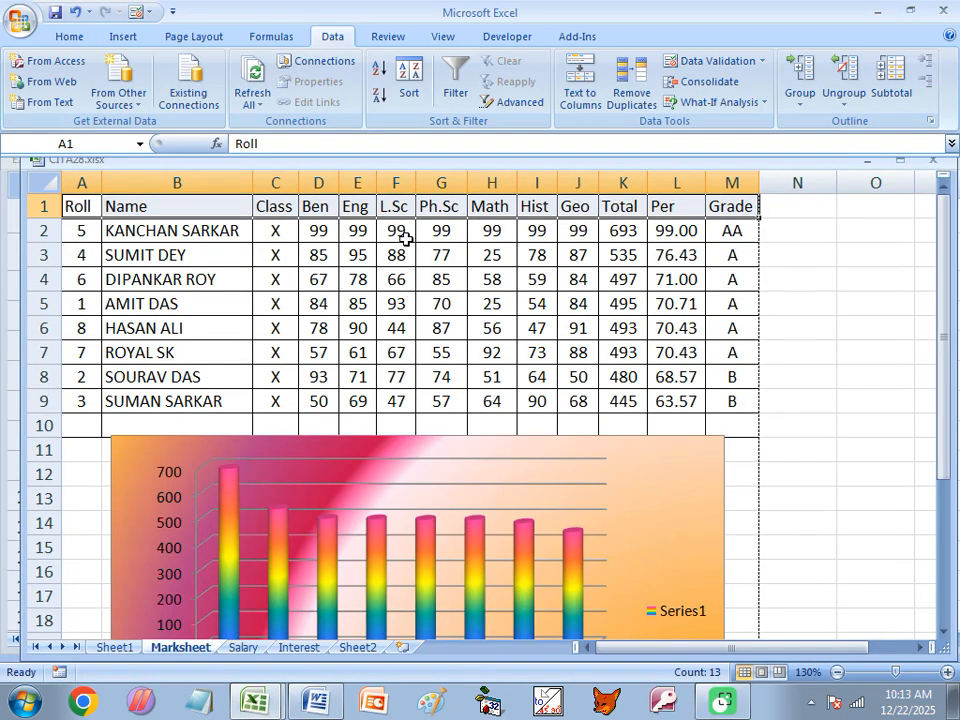
{"action": "left_click", "coordinate": [491, 207]}
{"action": "left_click", "coordinate": [671, 278]}
{"action": "left_click", "coordinate": [497, 214]}
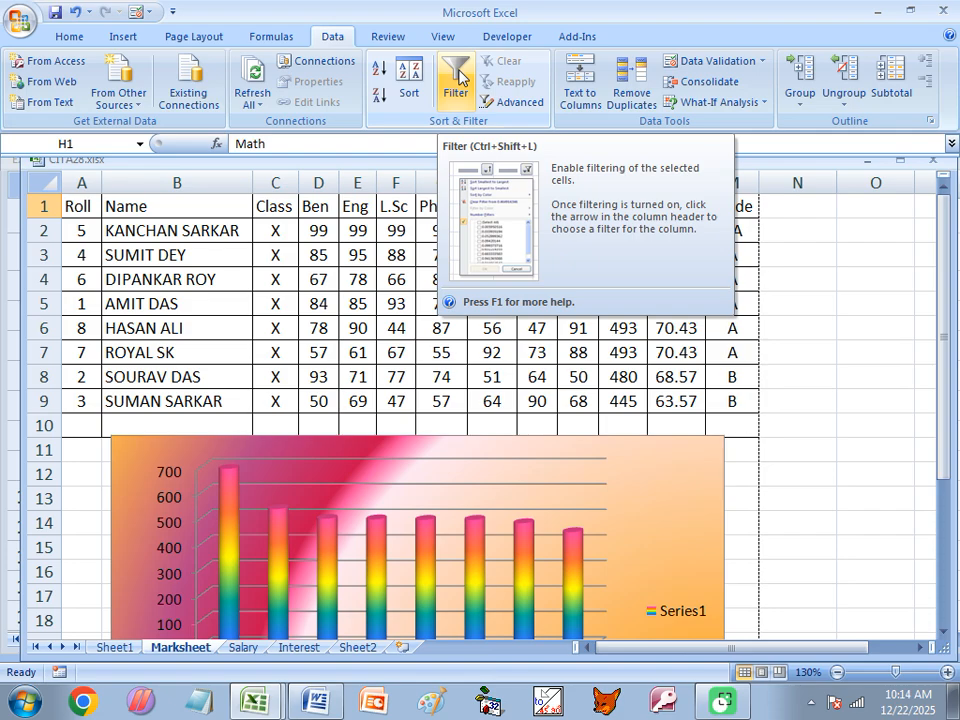
- Switch to the Word notes and highlight the line "AutoFilter (used simple criteria)" while reading the filter types
{"action": "left_click", "coordinate": [315, 707]}
{"action": "left_click_drag", "start_coordinate": [140, 520], "coordinate": [440, 530]}
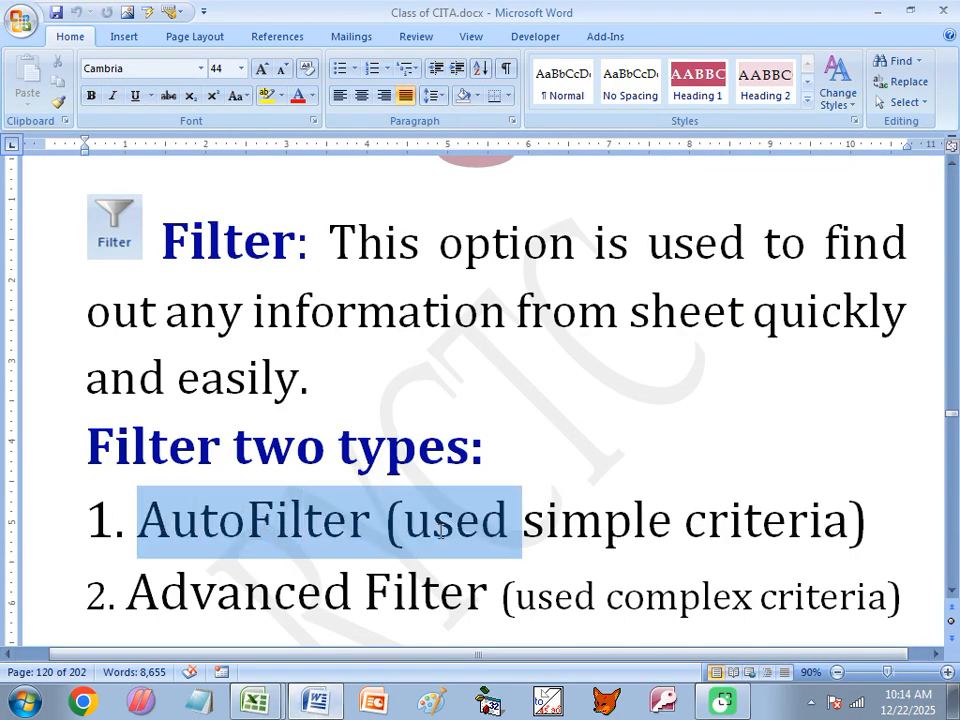
{"action": "left_click", "coordinate": [448, 592]}
{"action": "left_click_drag", "start_coordinate": [138, 520], "coordinate": [756, 545]}
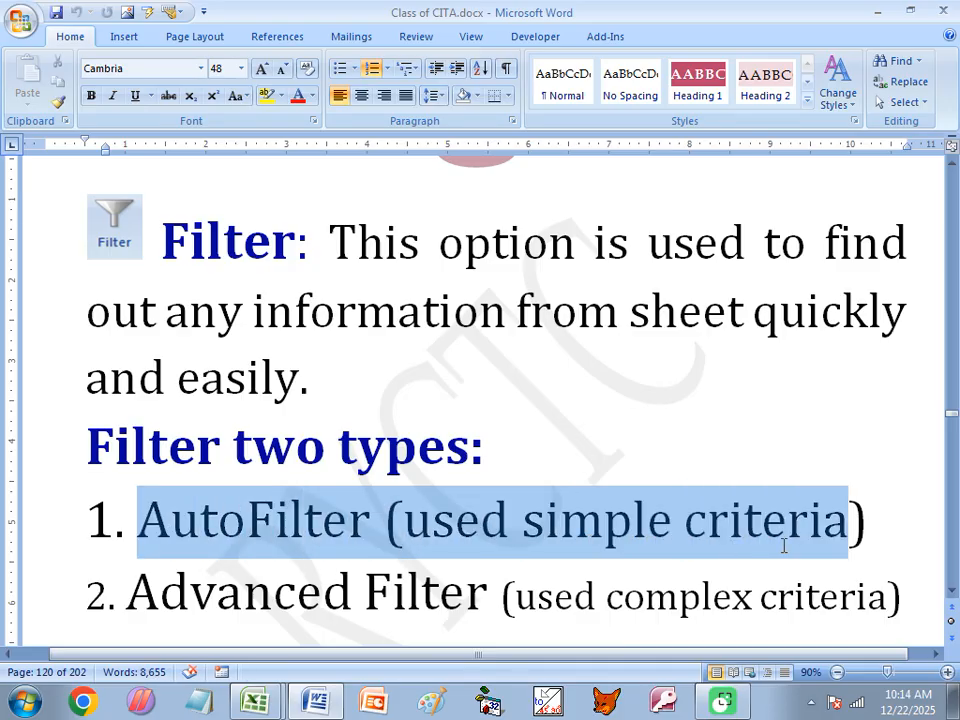
{"action": "left_click", "coordinate": [664, 476]}
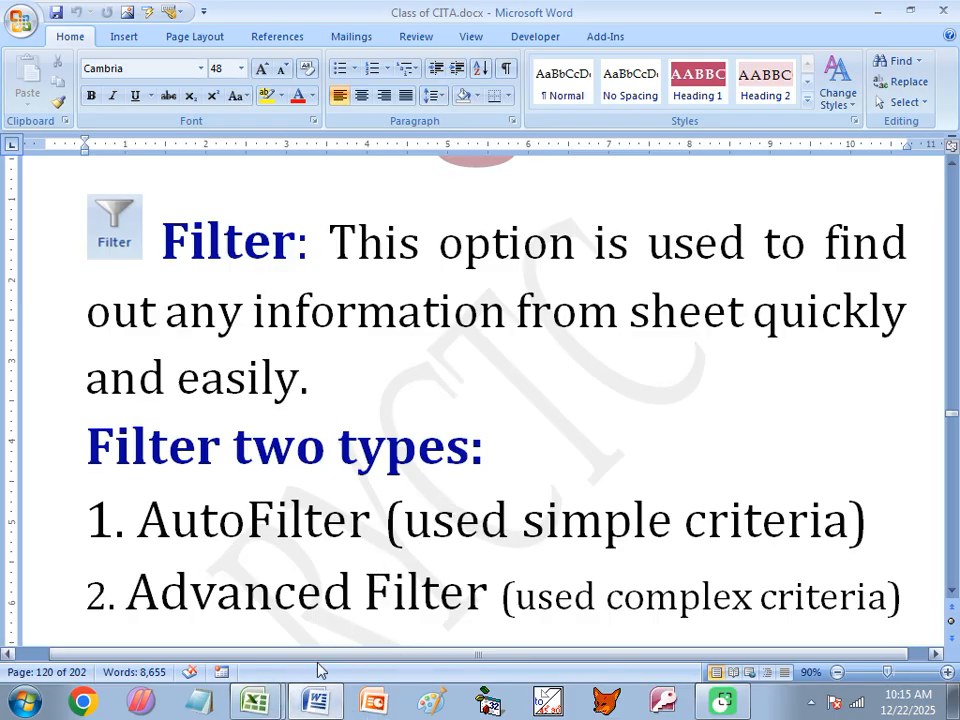
- Read the Auto Filter procedure on page 121 of the notes, highlighting "open mark sheet" and "Heading"
{"action": "scroll", "coordinate": [405, 485], "scroll_direction": "down", "scroll_amount": 8}
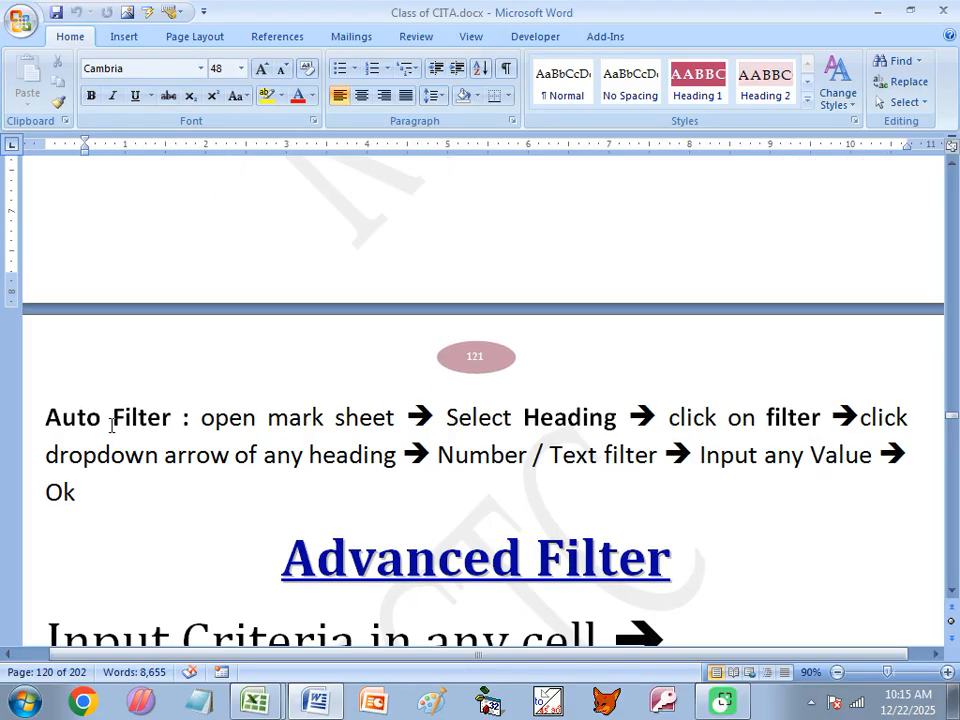
{"action": "left_click_drag", "start_coordinate": [201, 417], "coordinate": [400, 424]}
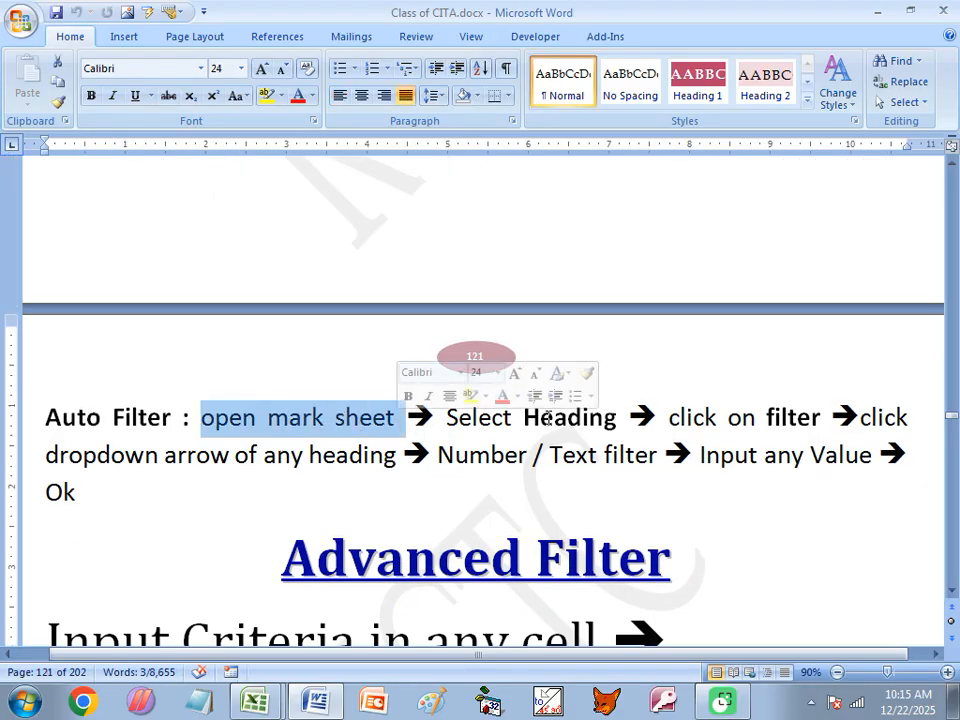
{"action": "left_click_drag", "start_coordinate": [526, 418], "coordinate": [614, 422]}
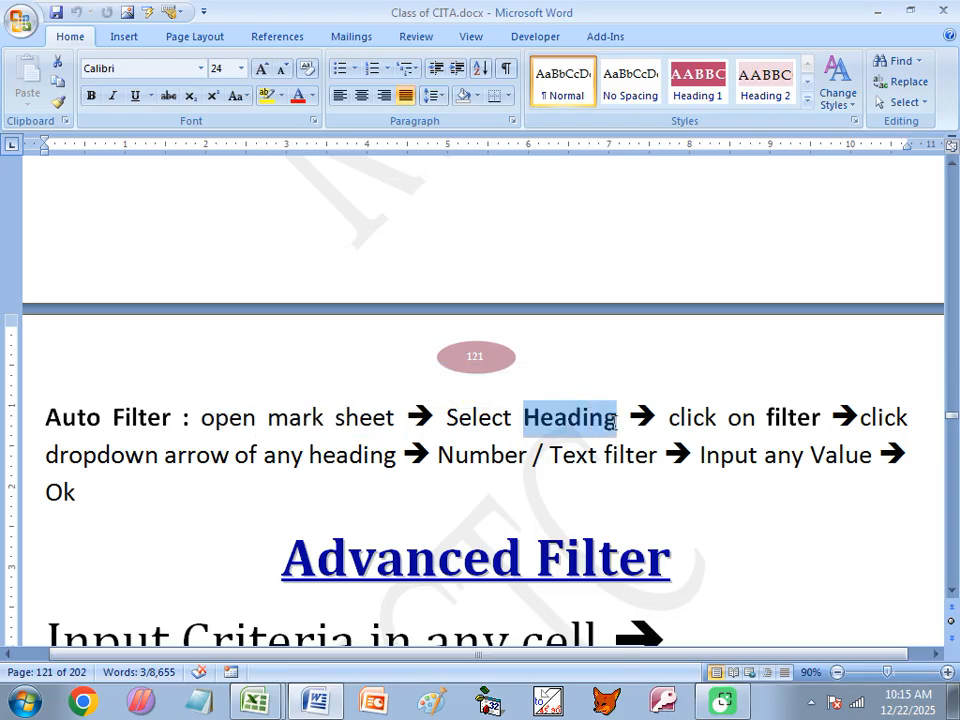
{"action": "key", "text": "ctrl+b"}
{"action": "left_click", "coordinate": [798, 420]}
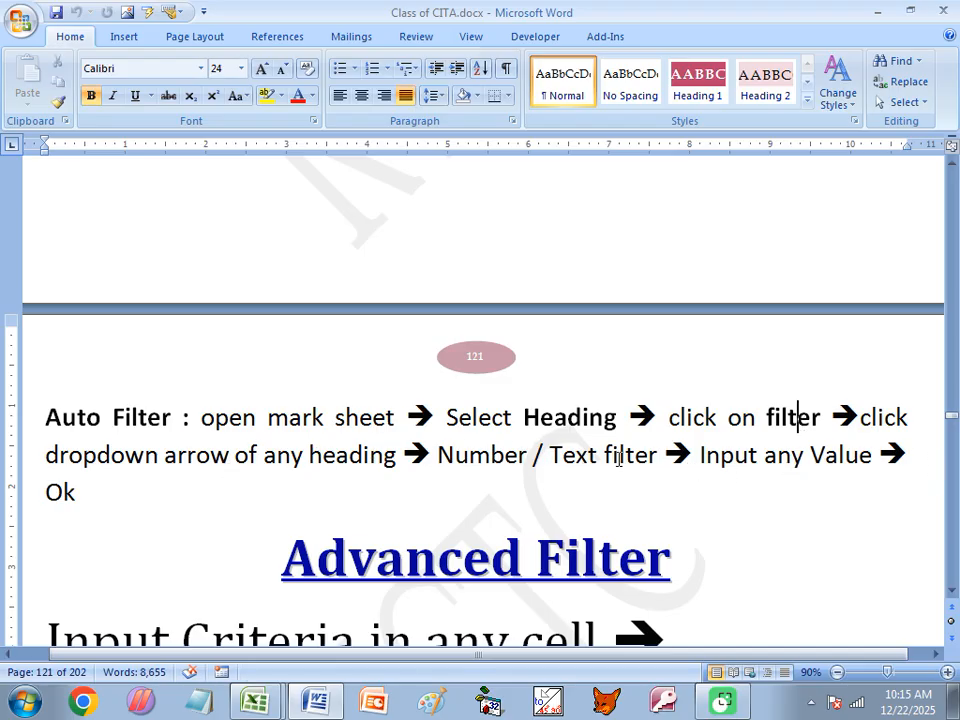
- Switch to CITA28.xlsx and turn on AutoFilter for the Marksheet heading row, from Roll to Grade
{"action": "mouse_move", "coordinate": [254, 700]}
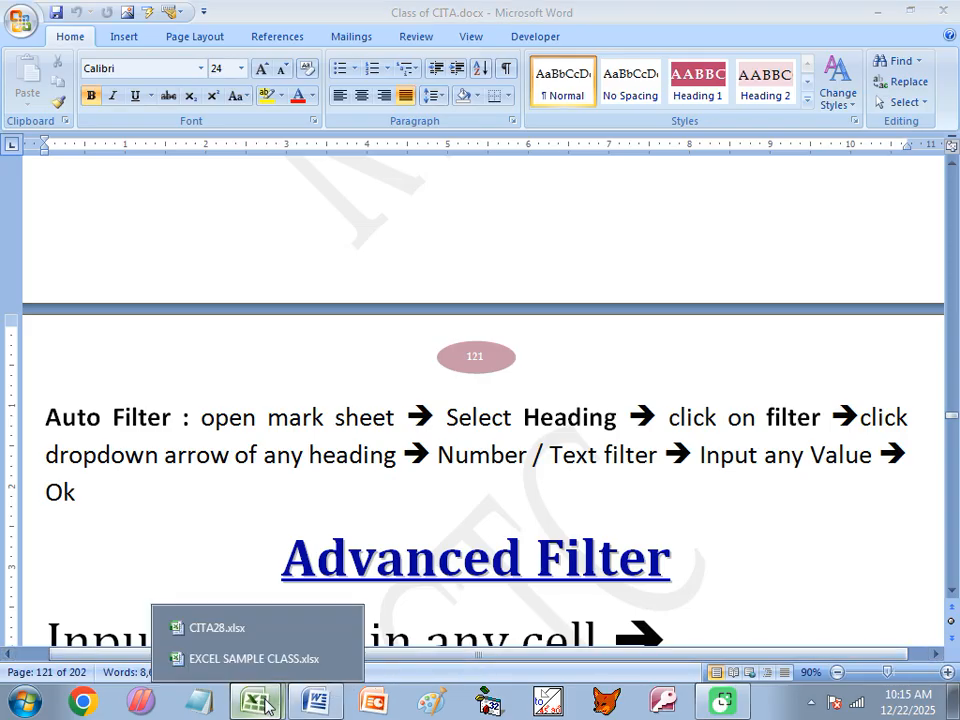
{"action": "left_click", "coordinate": [238, 628]}
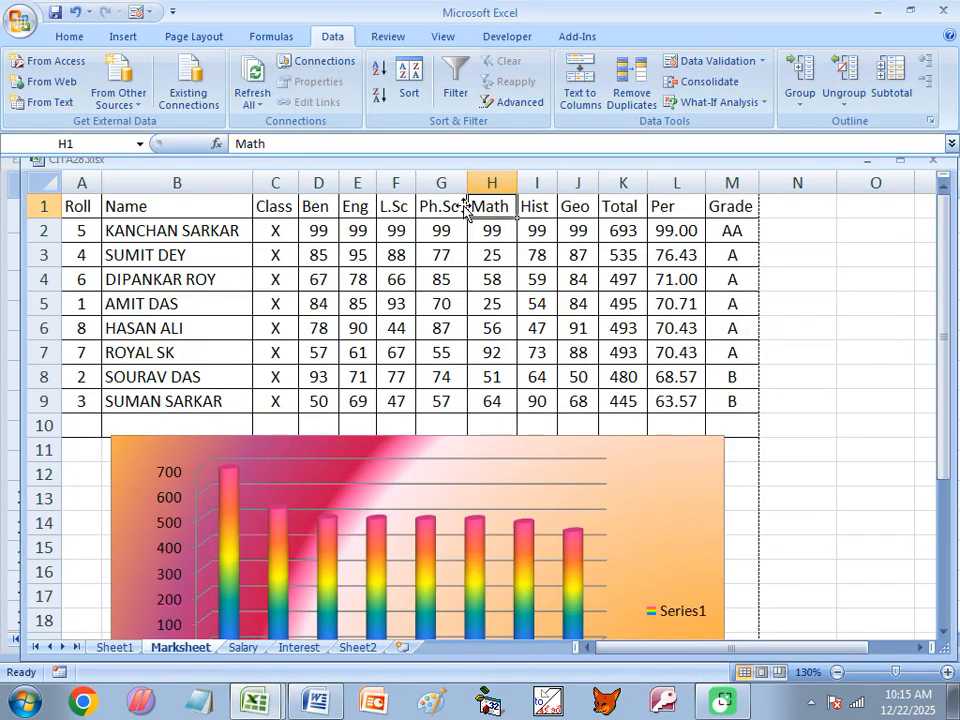
{"action": "left_click_drag", "start_coordinate": [76, 206], "coordinate": [711, 205]}
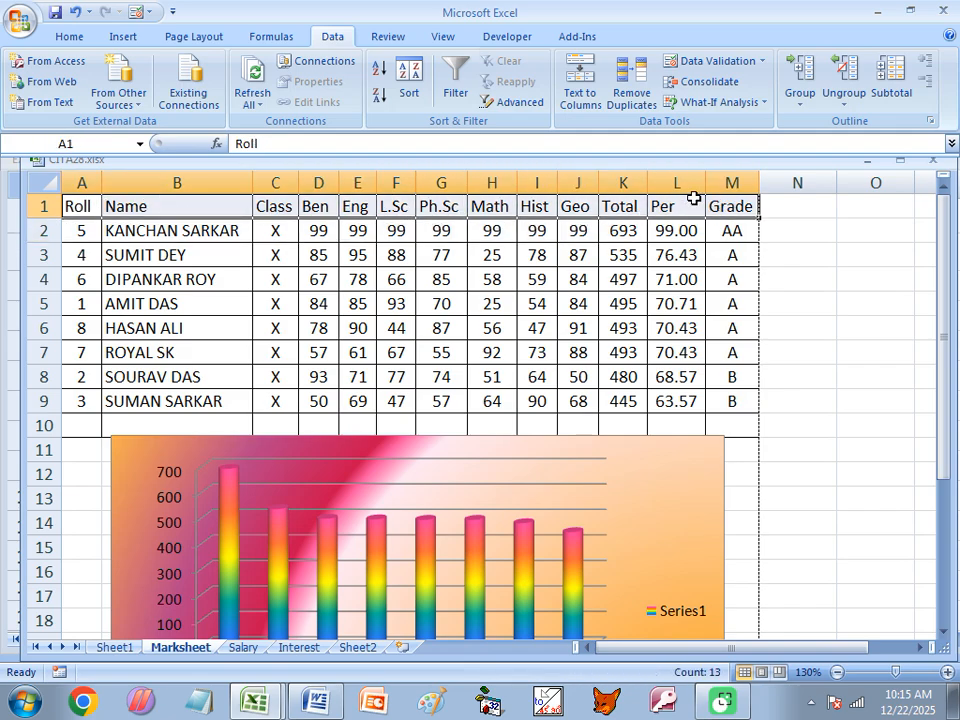
{"action": "left_click", "coordinate": [458, 80]}
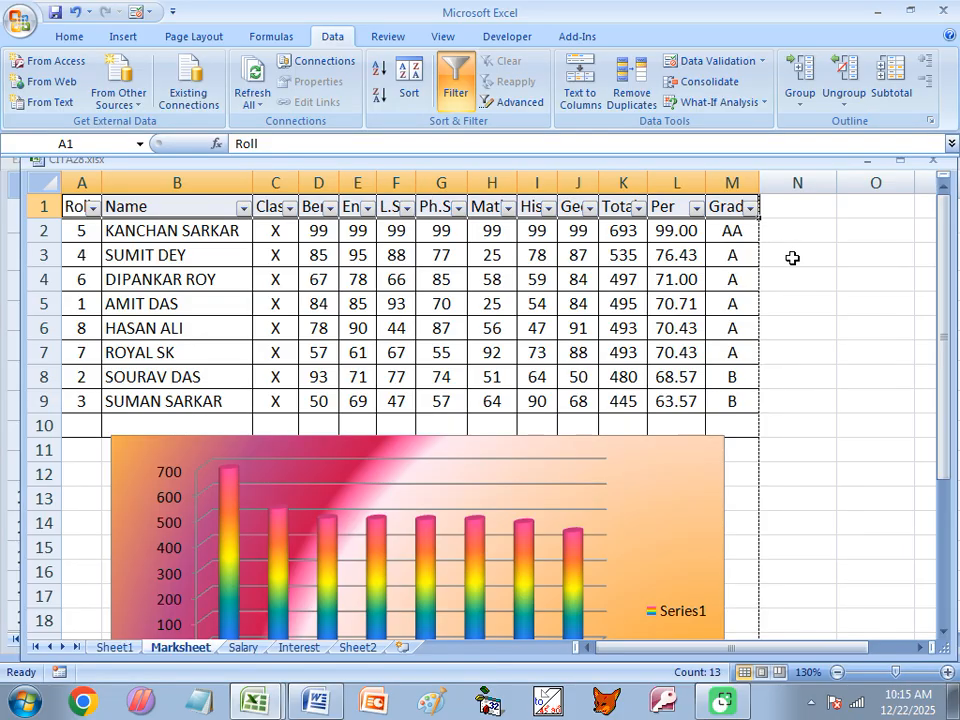
{"action": "left_click", "coordinate": [829, 258]}
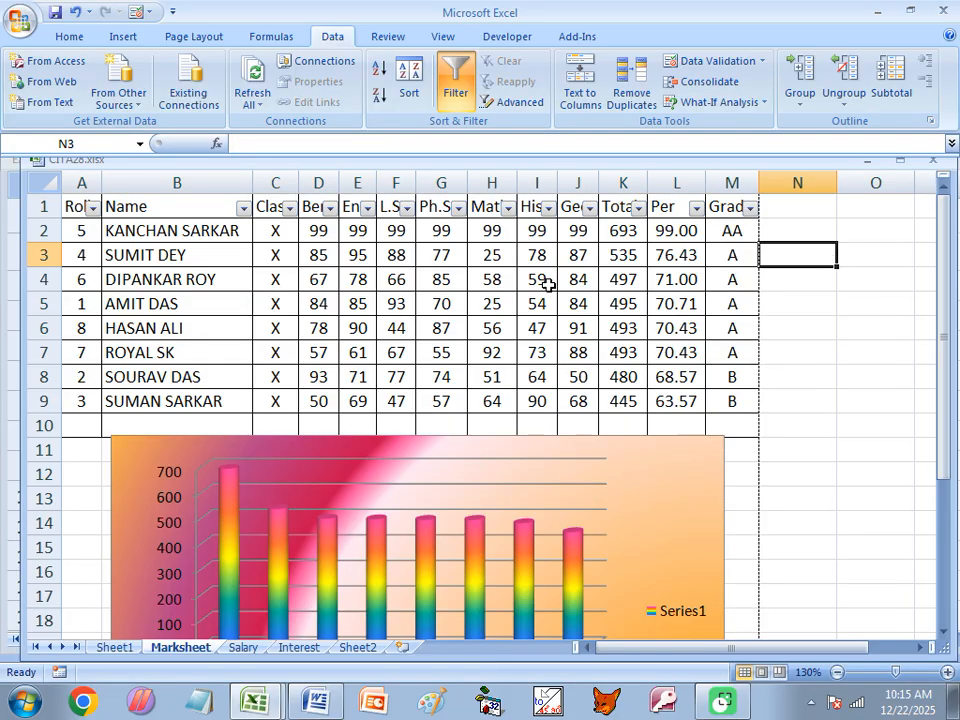
- Use the Math column's filter options to sort the marksheet from smallest to largest and from largest to smallest
{"action": "left_click", "coordinate": [508, 208]}
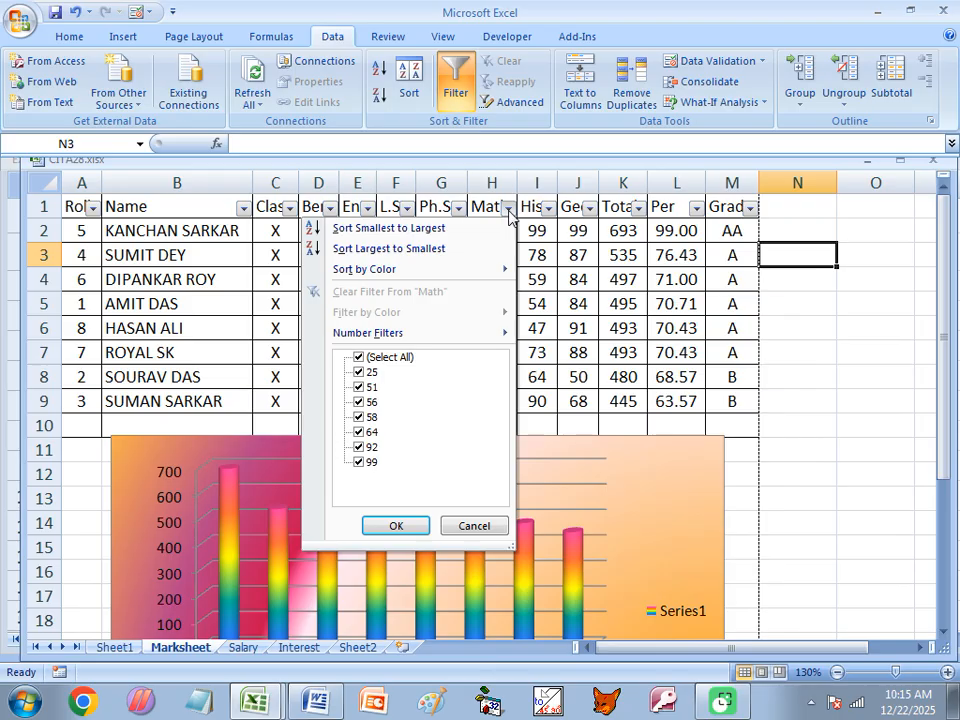
{"action": "left_click", "coordinate": [386, 230]}
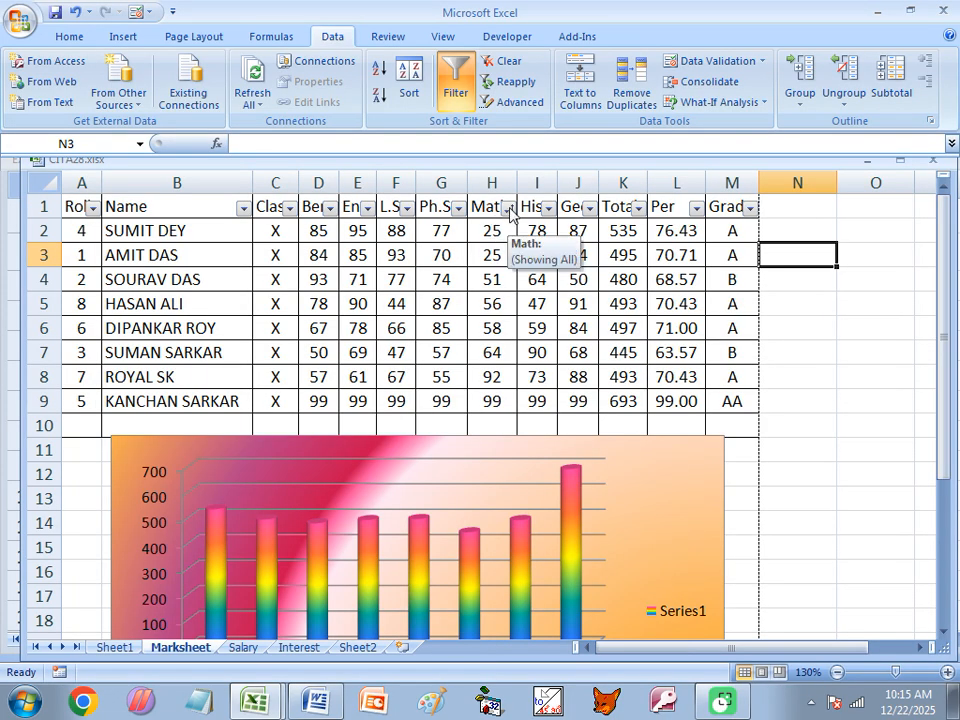
{"action": "left_click", "coordinate": [508, 208]}
{"action": "left_click", "coordinate": [386, 249]}
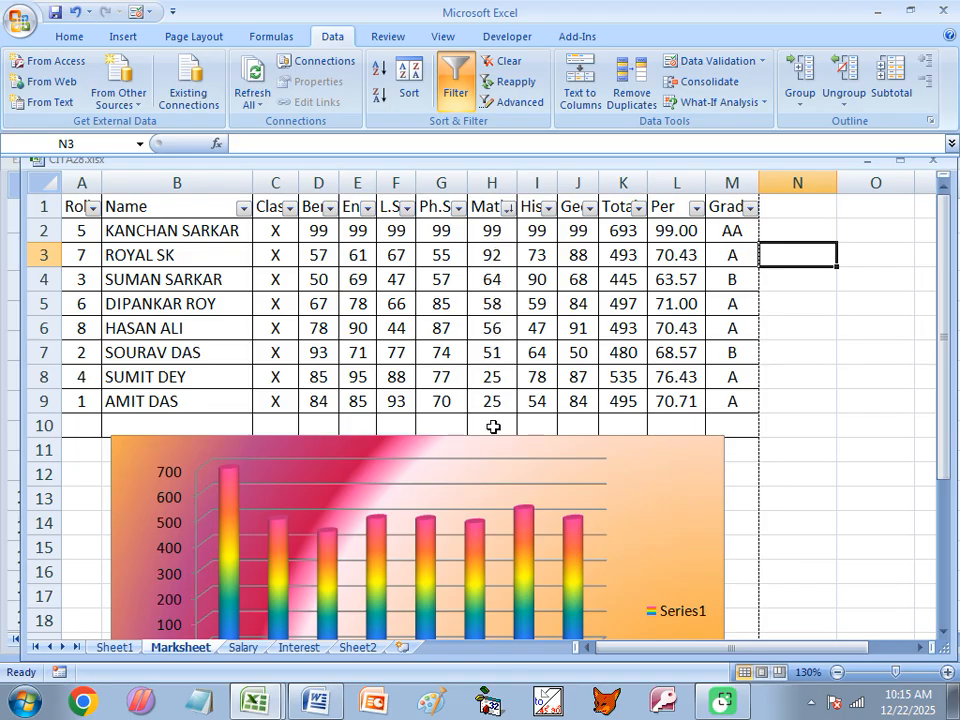
- Sort the marksheet by the Roll column from smallest to largest using its filter options
{"action": "left_click", "coordinate": [92, 207]}
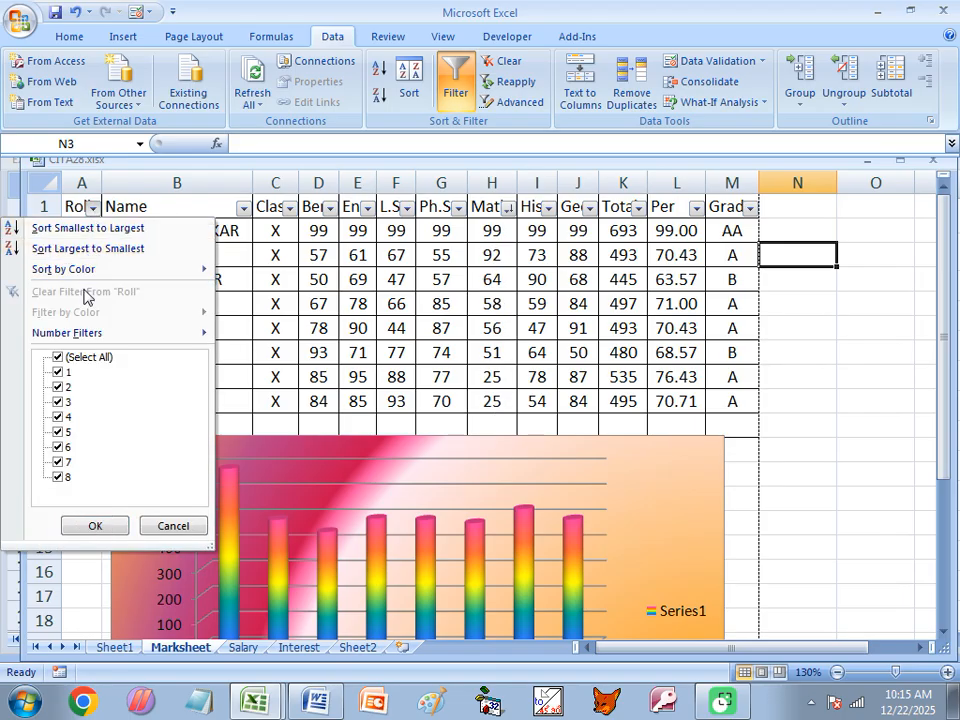
{"action": "left_click", "coordinate": [80, 229]}
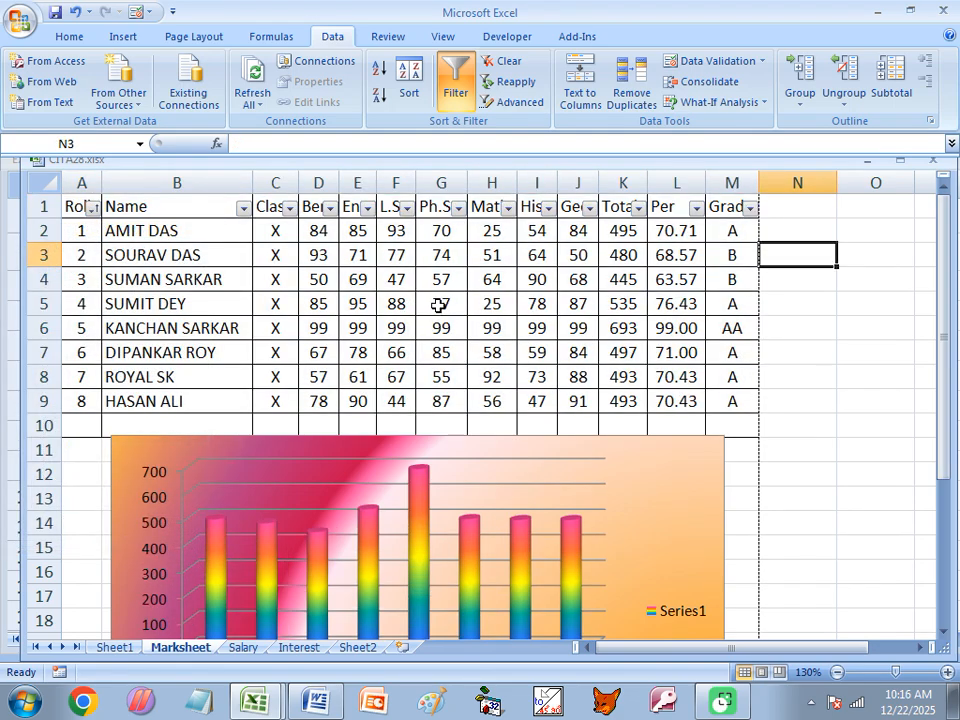
- Filter the marksheet to rows whose Math mark is greater than or equal to 80, and check the matching Math marks
{"action": "left_click", "coordinate": [509, 208]}
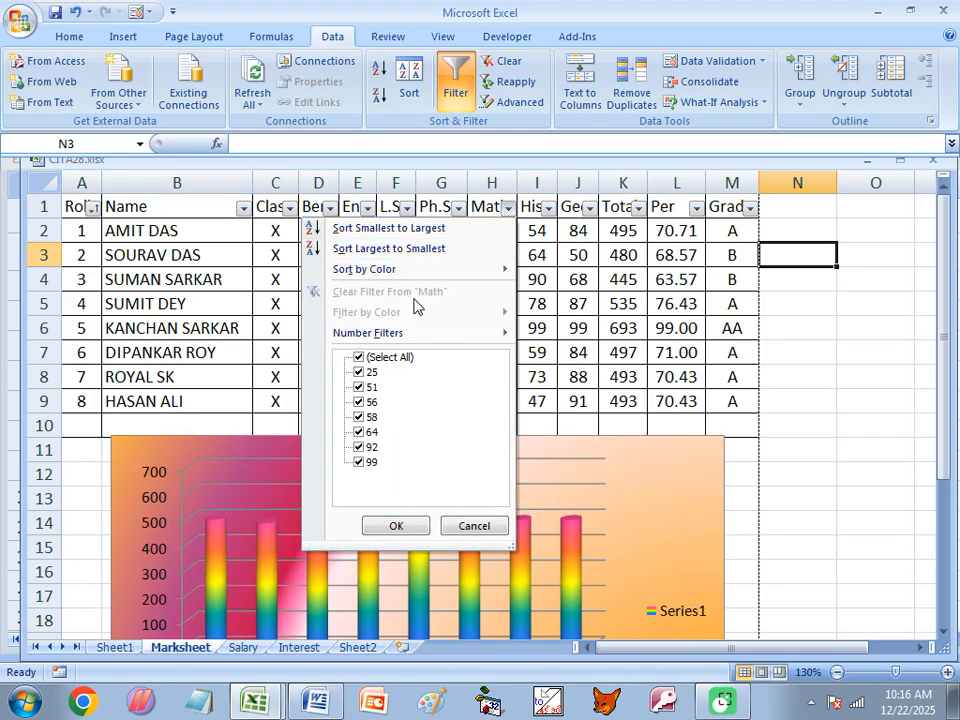
{"action": "mouse_move", "coordinate": [360, 338]}
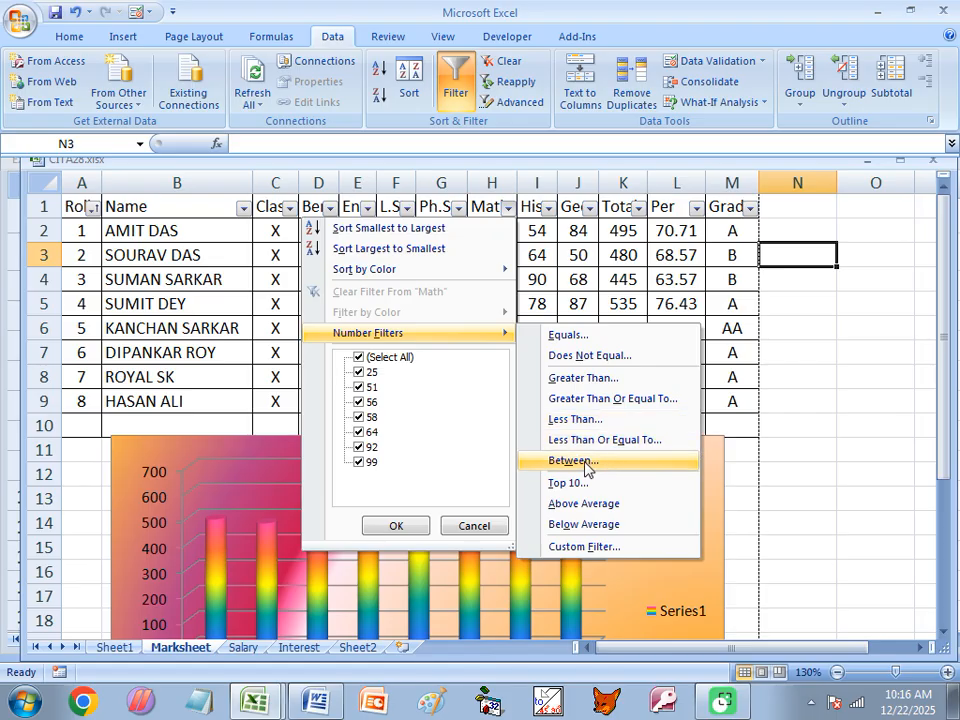
{"action": "left_click", "coordinate": [617, 400]}
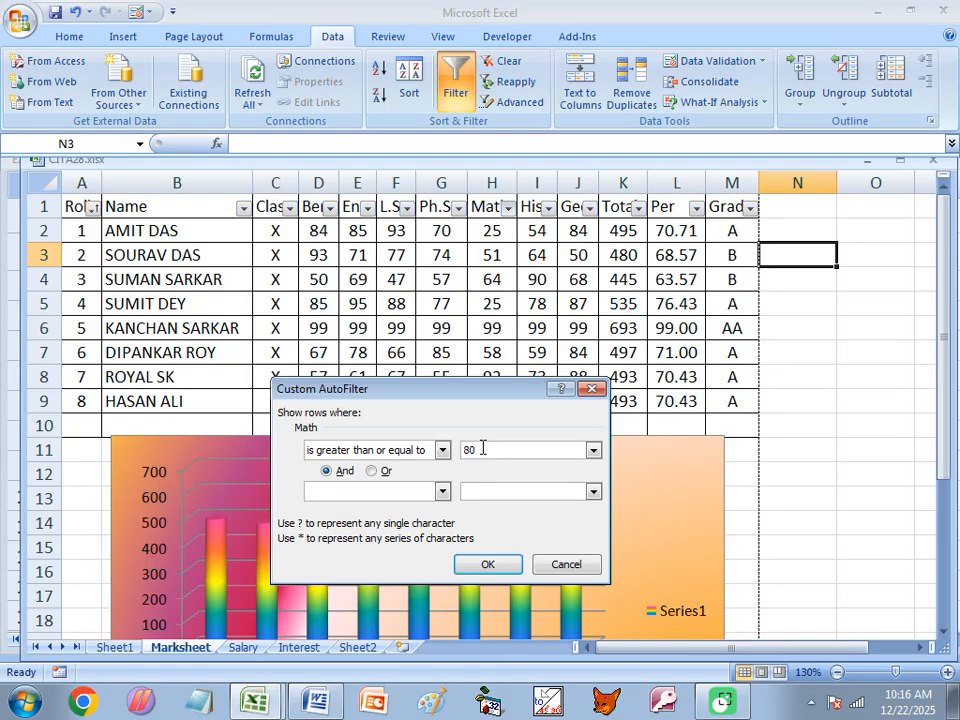
{"action": "left_click", "coordinate": [487, 566]}
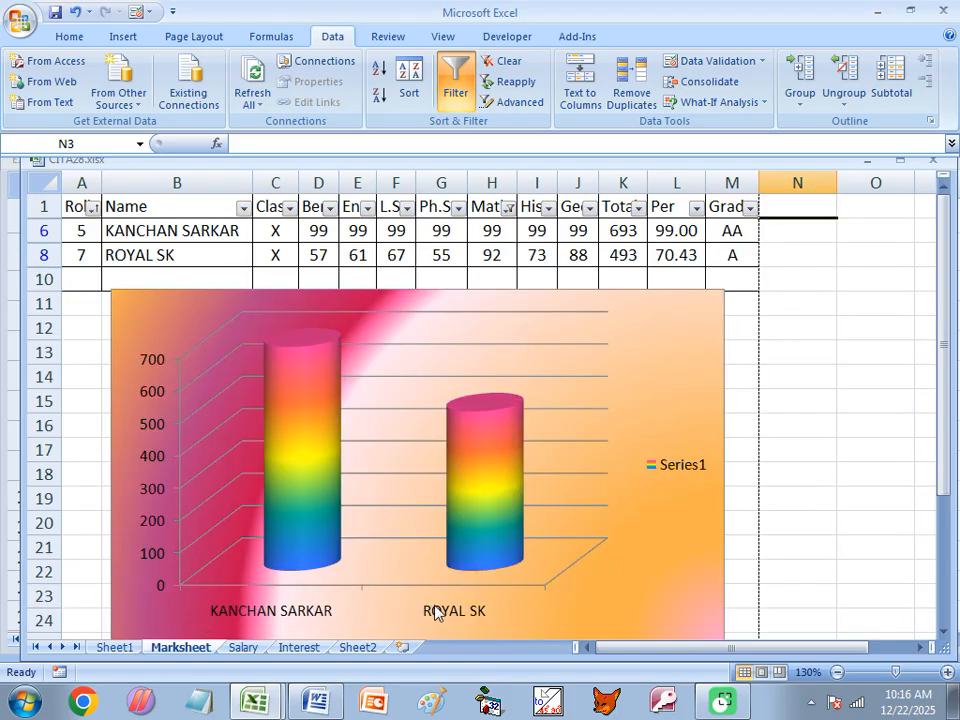
{"action": "left_click", "coordinate": [305, 357]}
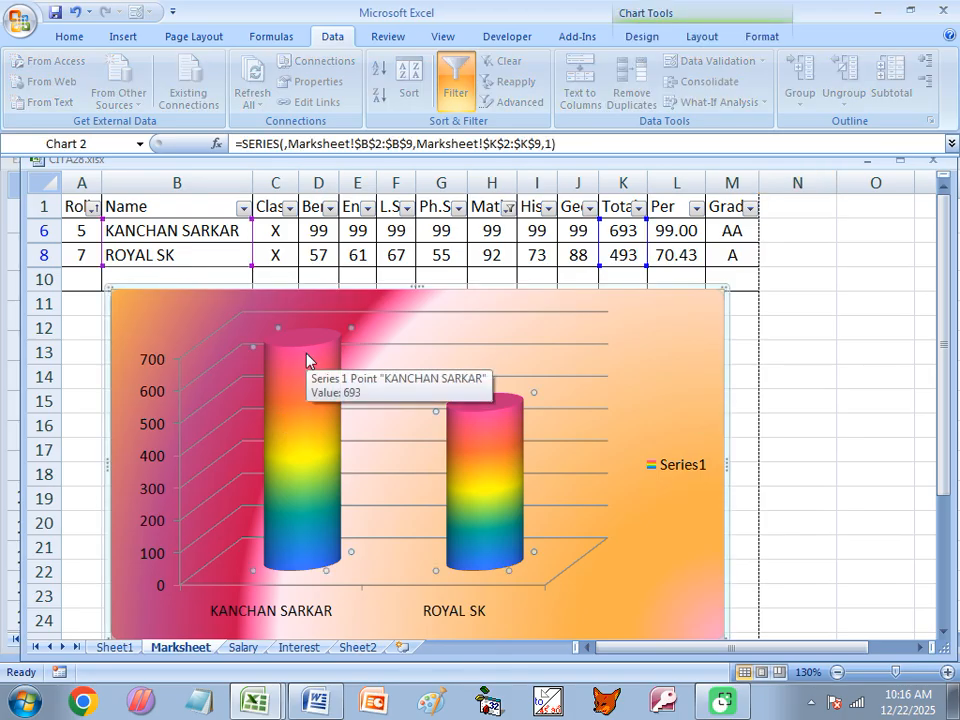
{"action": "mouse_move", "coordinate": [493, 467]}
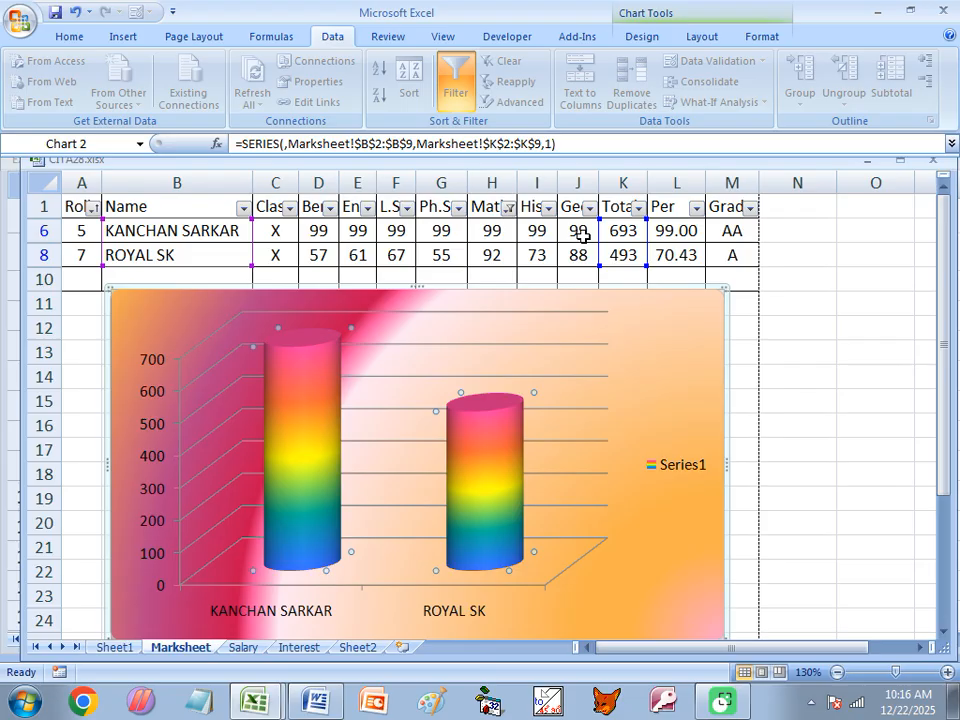
{"action": "left_click", "coordinate": [492, 232]}
{"action": "left_click", "coordinate": [490, 256]}
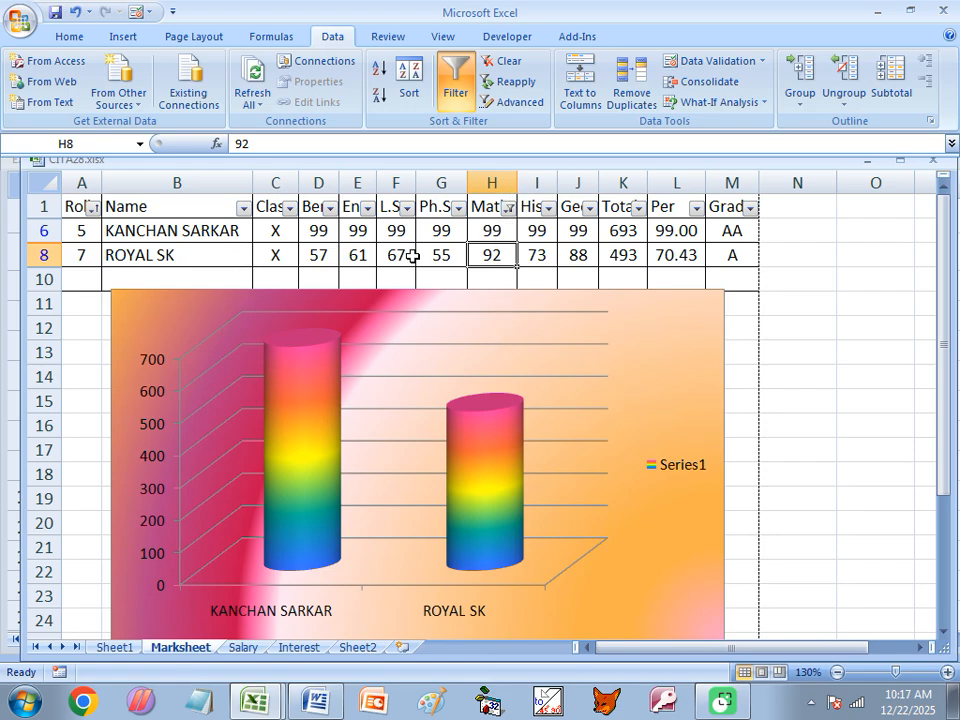
- Remove the Math column's filter by selecting all of its values again
{"action": "left_click", "coordinate": [507, 207]}
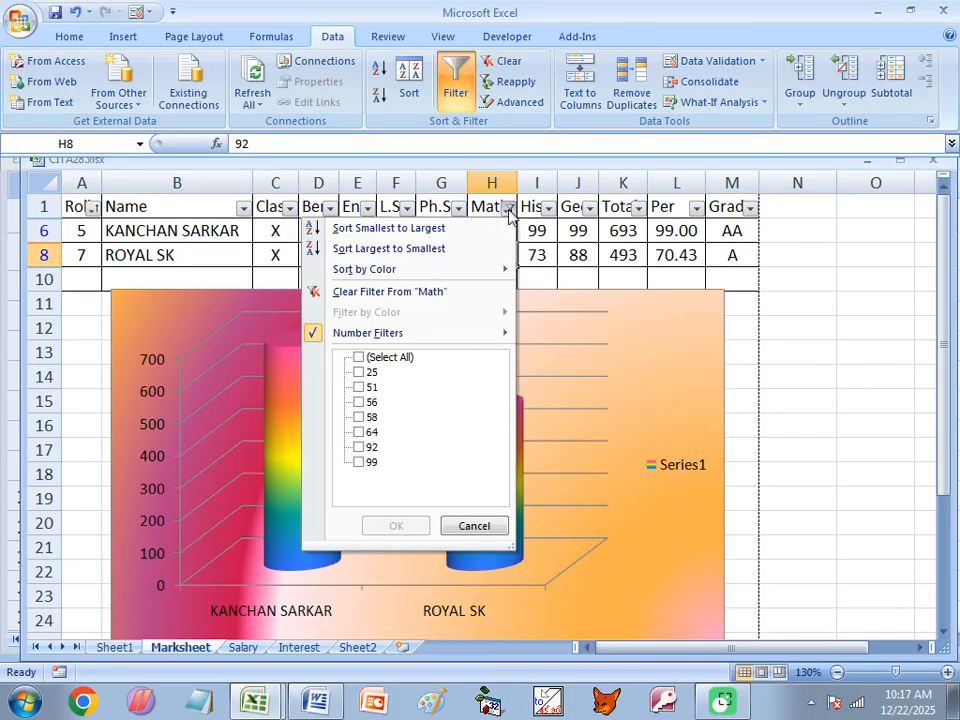
{"action": "left_click", "coordinate": [358, 358]}
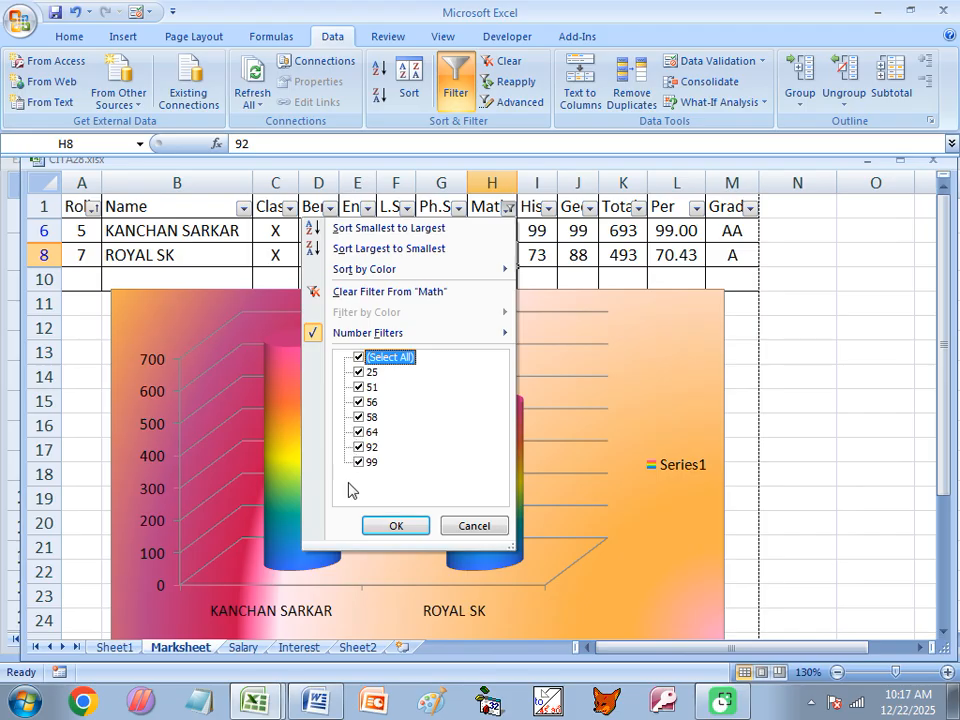
{"action": "left_click", "coordinate": [396, 526]}
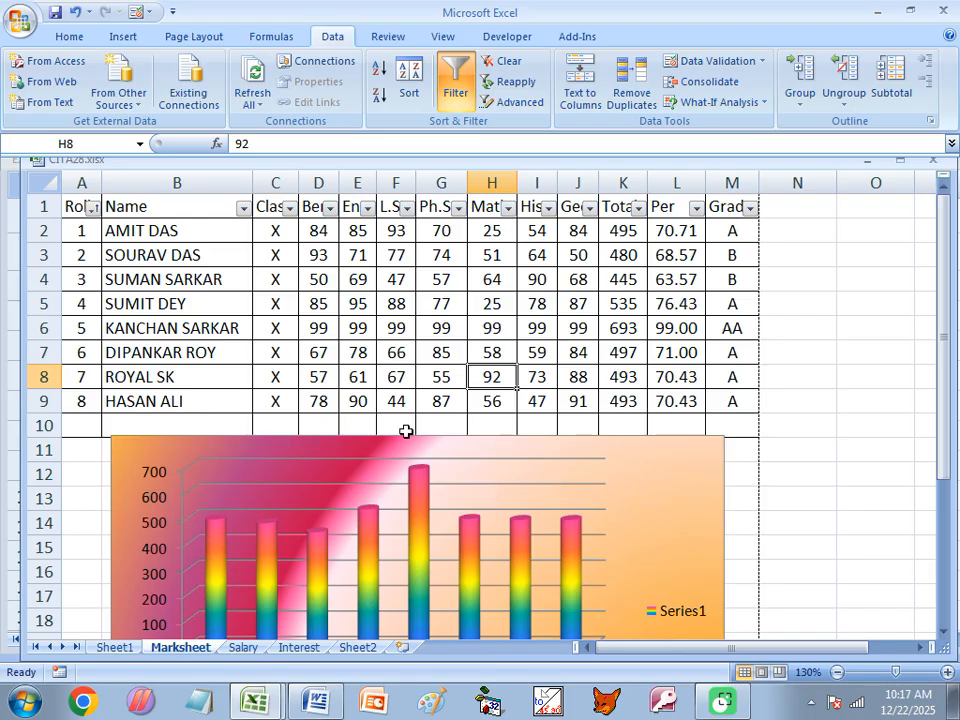
- Apply a Between number filter to the Eng column with 70 as the lower limit
{"action": "left_click", "coordinate": [367, 208]}
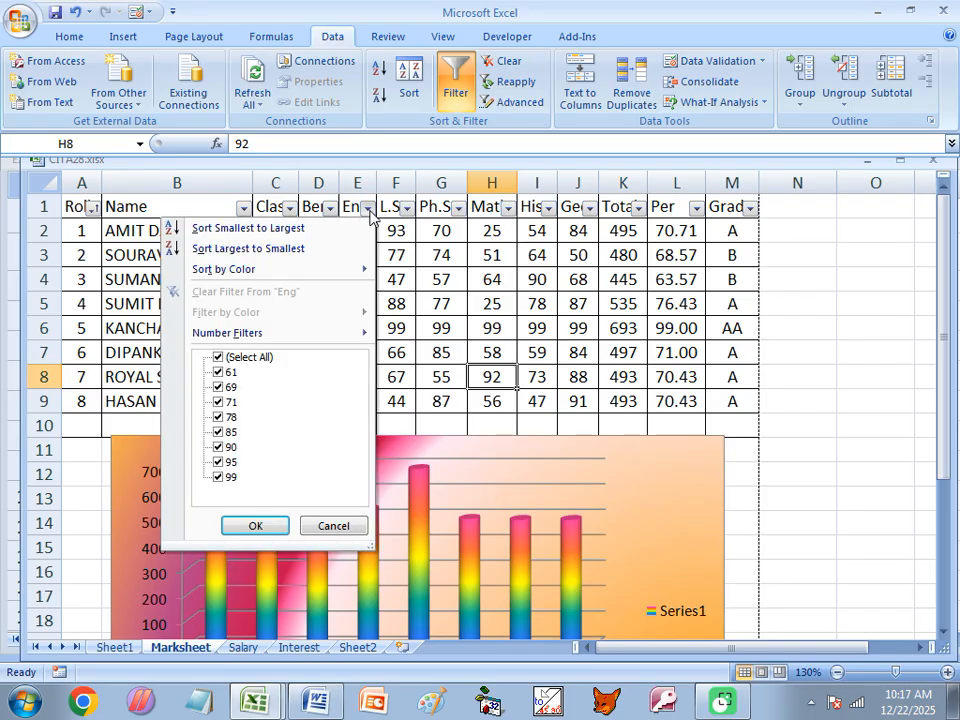
{"action": "mouse_move", "coordinate": [237, 342]}
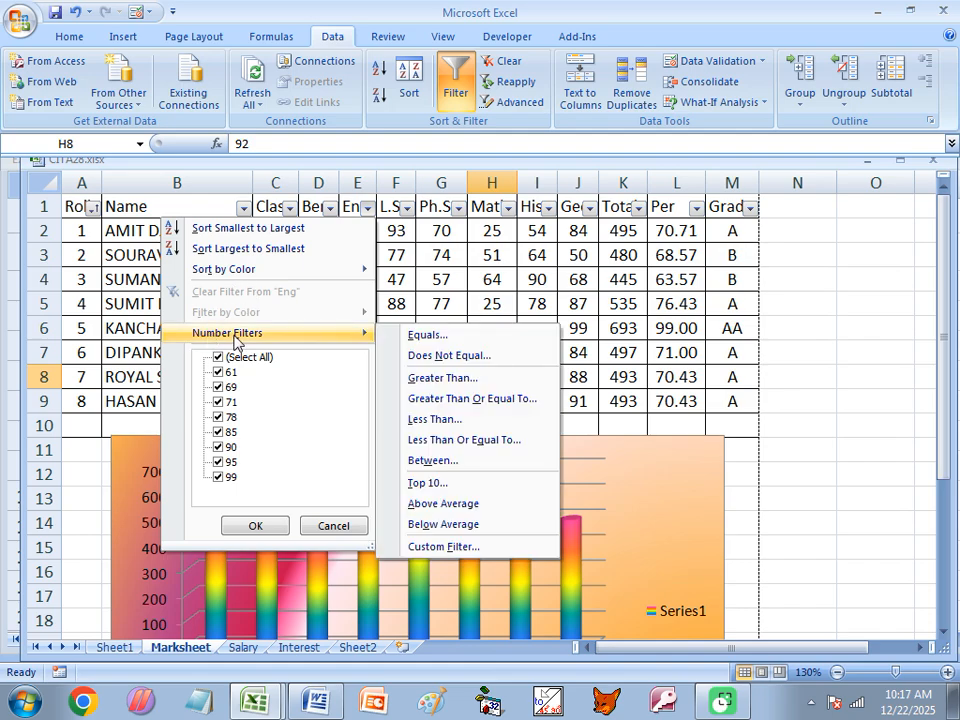
{"action": "left_click", "coordinate": [434, 461]}
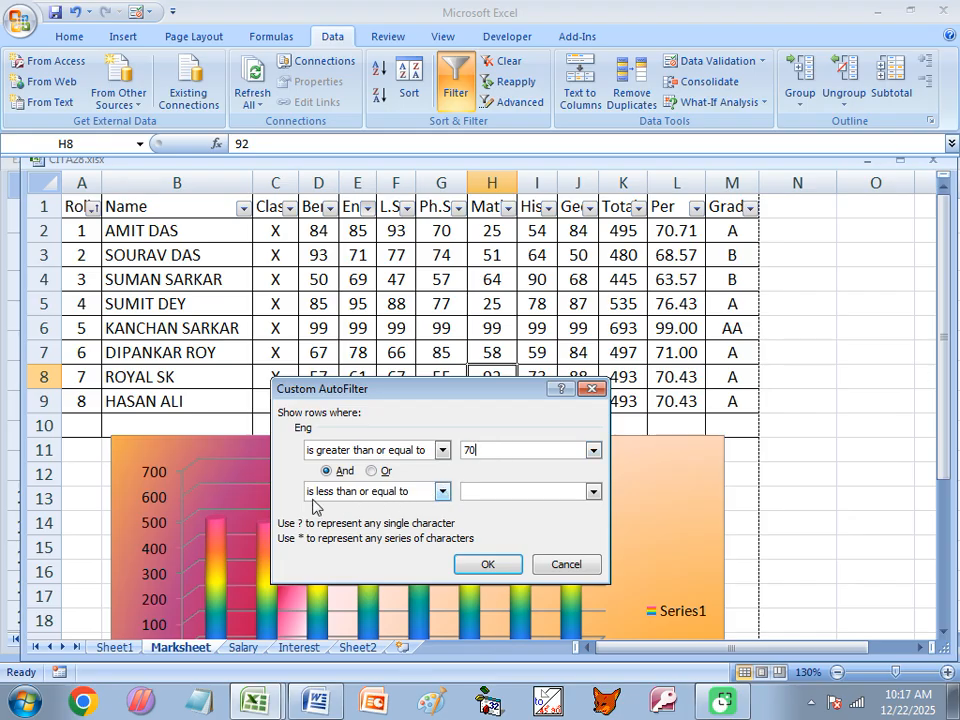
{"action": "left_click", "coordinate": [493, 491]}
{"action": "left_click", "coordinate": [489, 563]}
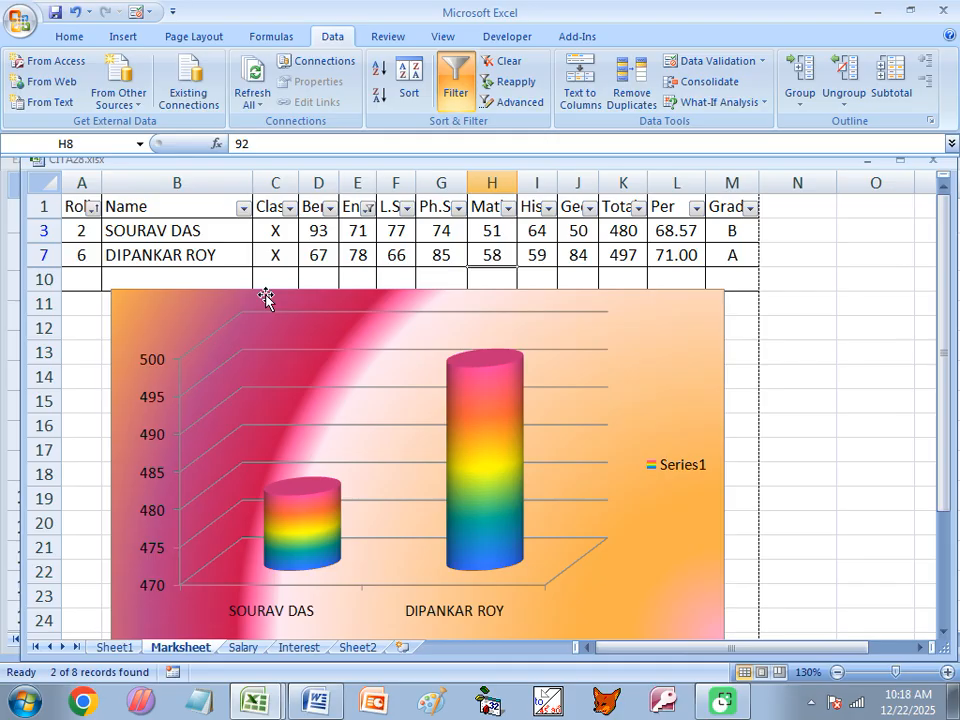
{"action": "left_click", "coordinate": [370, 208]}
{"action": "left_click", "coordinate": [214, 357]}
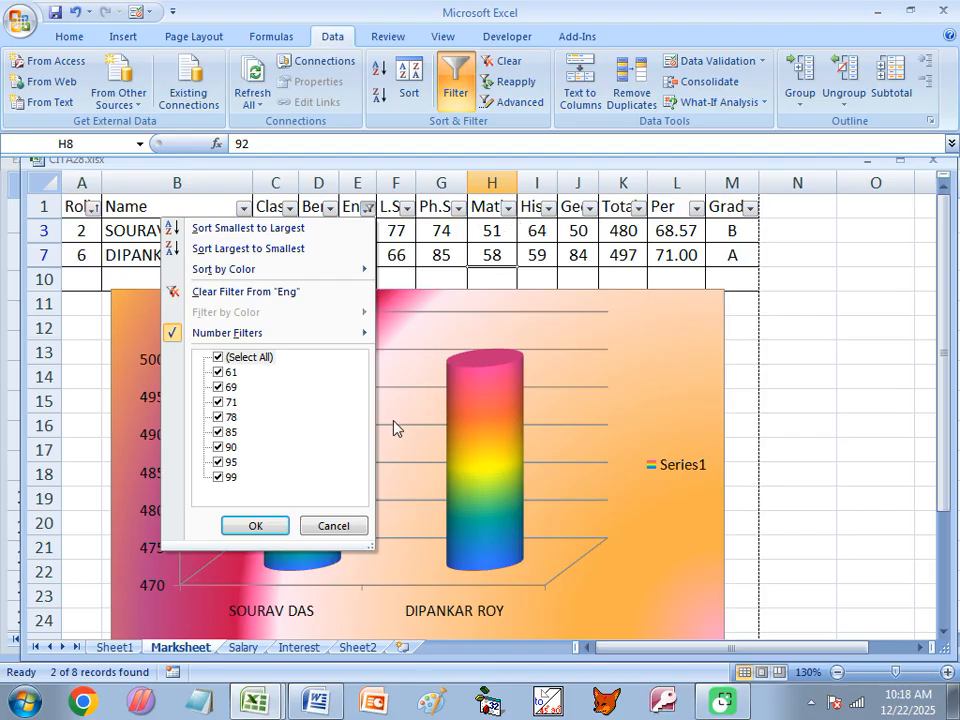
{"action": "left_click", "coordinate": [333, 526]}
{"action": "left_click", "coordinate": [406, 207]}
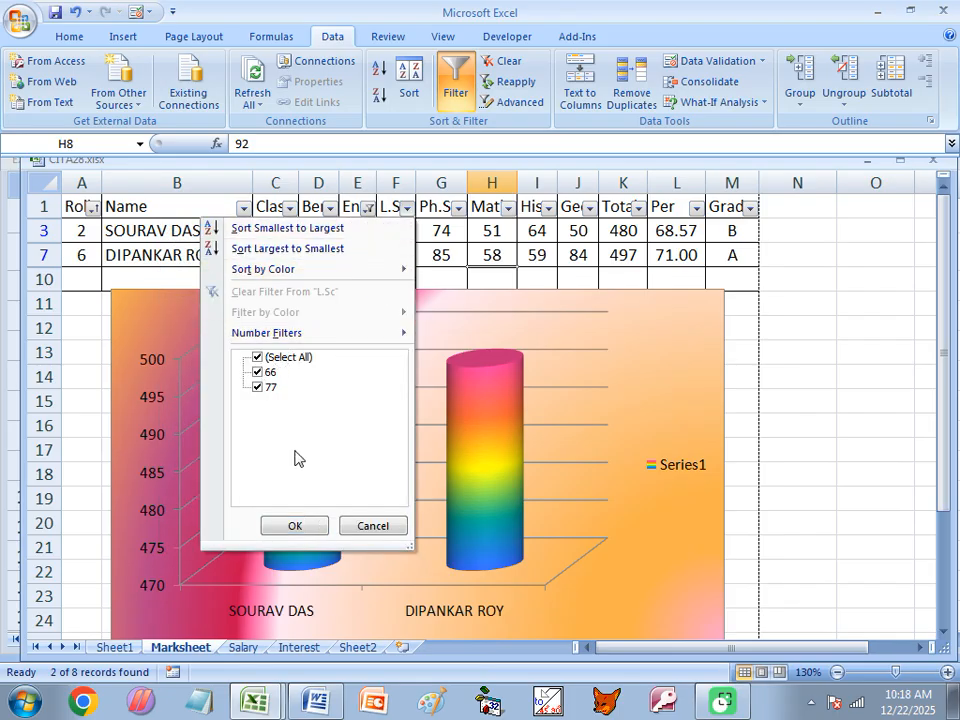
{"action": "left_click", "coordinate": [373, 526]}
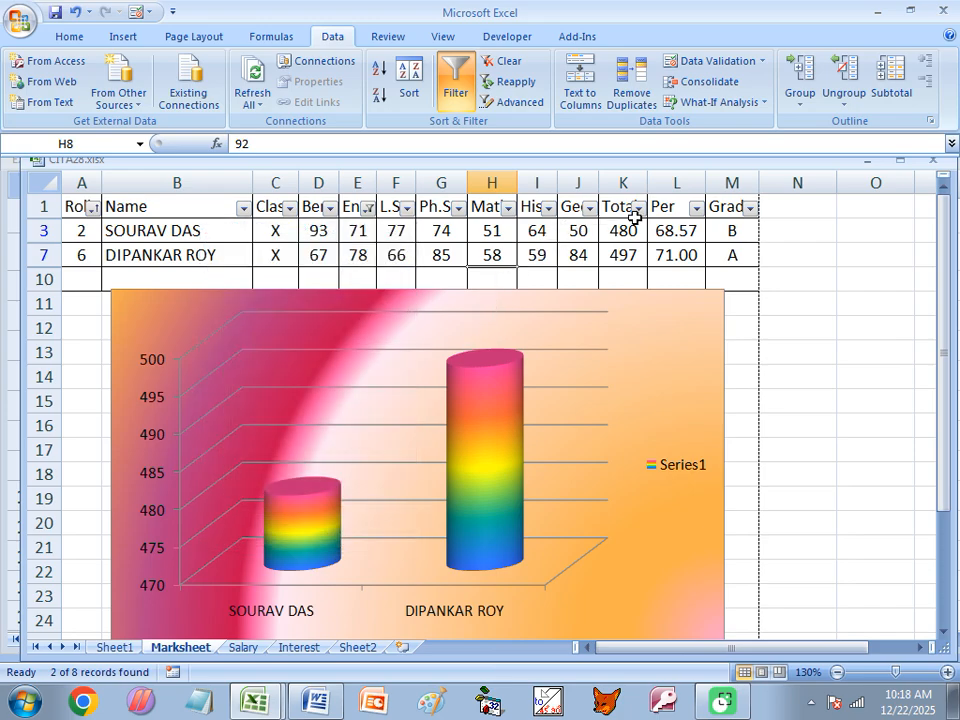
- Reselect all values in the Eng column's filter and turn off AutoFilter for the marksheet
{"action": "left_click", "coordinate": [369, 208]}
{"action": "left_click", "coordinate": [238, 357]}
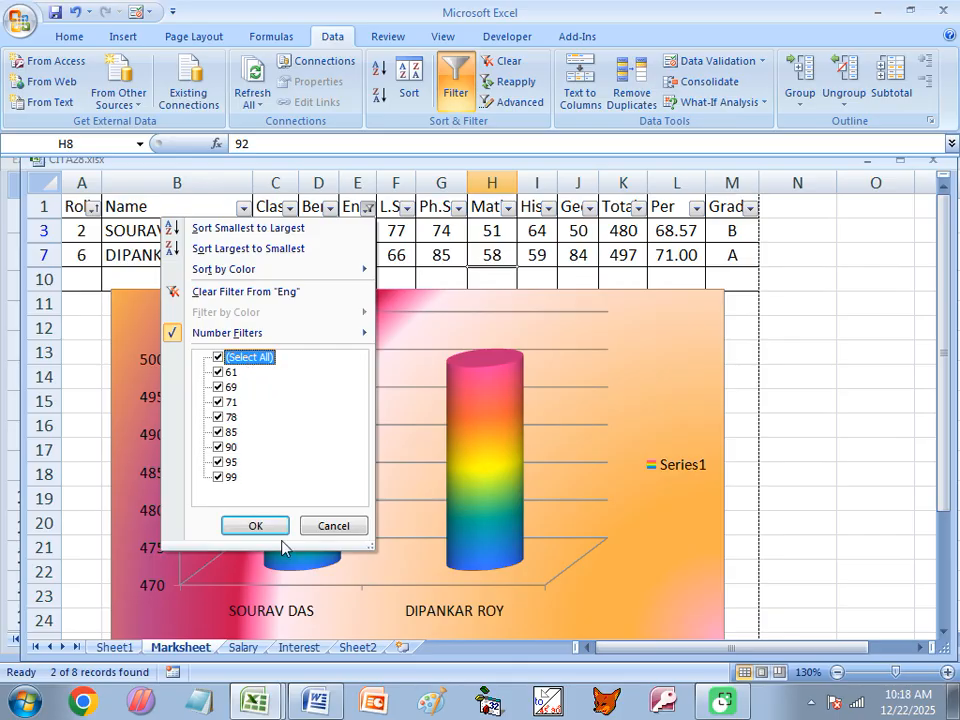
{"action": "left_click", "coordinate": [252, 527]}
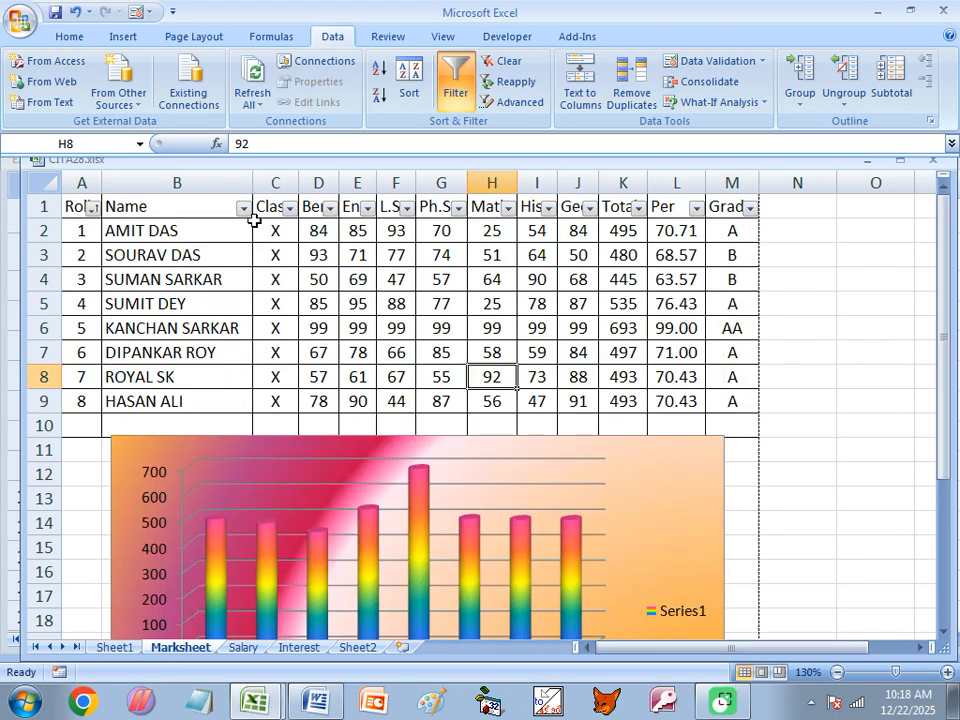
{"action": "left_click", "coordinate": [461, 72]}
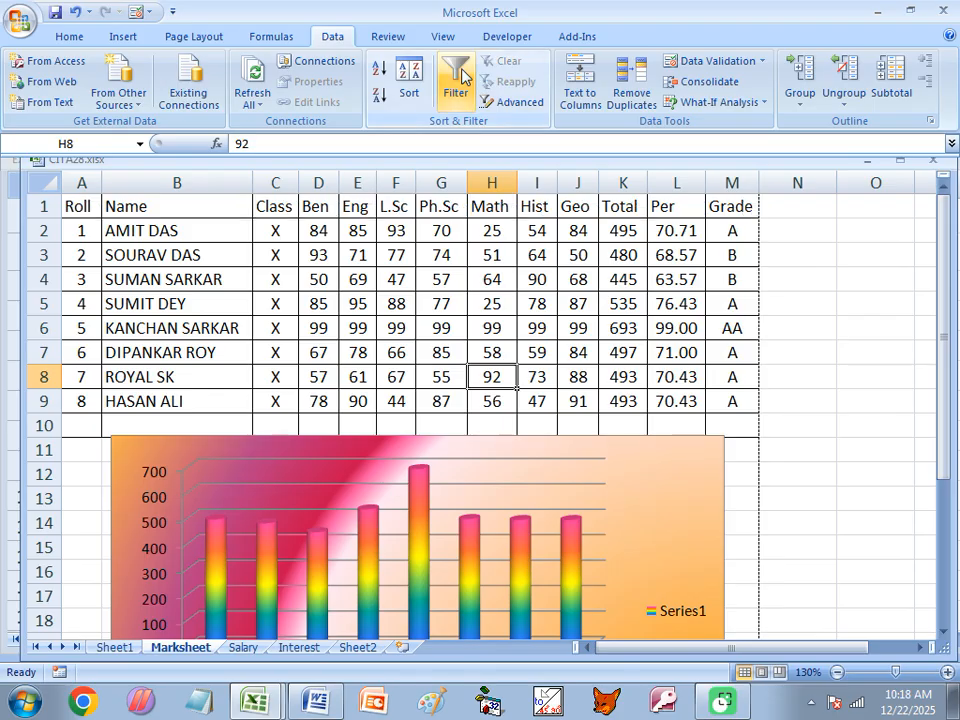
- Switch to EXCEL SAMPLE CLASS.xlsx and turn on AutoFilter for the teacher list's heading row on Sheet9
{"action": "mouse_move", "coordinate": [254, 700]}
{"action": "left_click", "coordinate": [244, 666]}
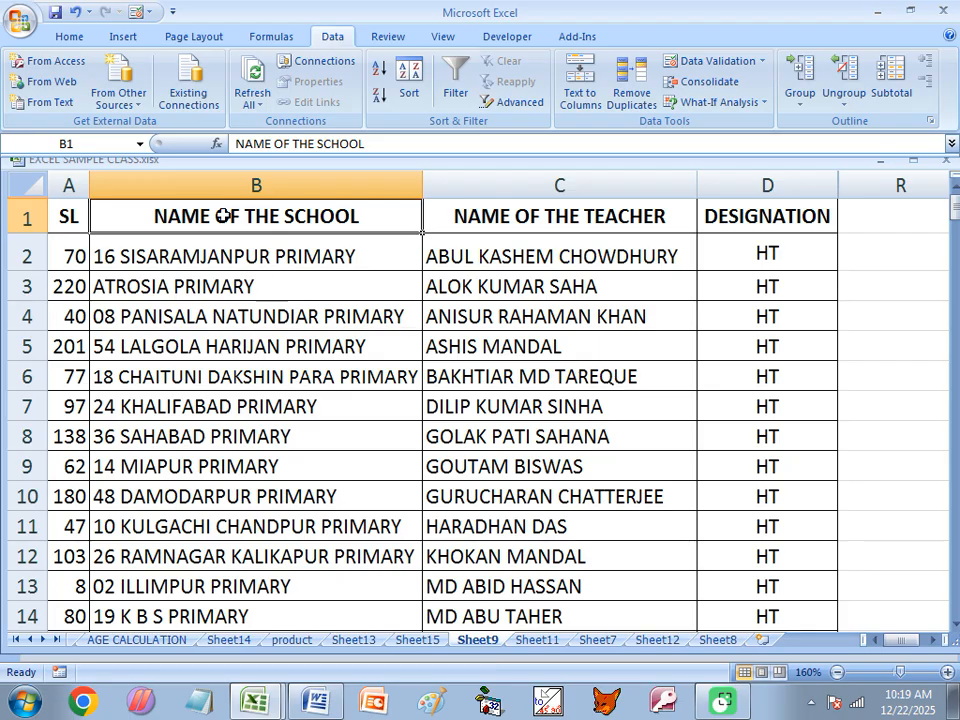
{"action": "left_click", "coordinate": [445, 220]}
{"action": "left_click", "coordinate": [452, 64]}
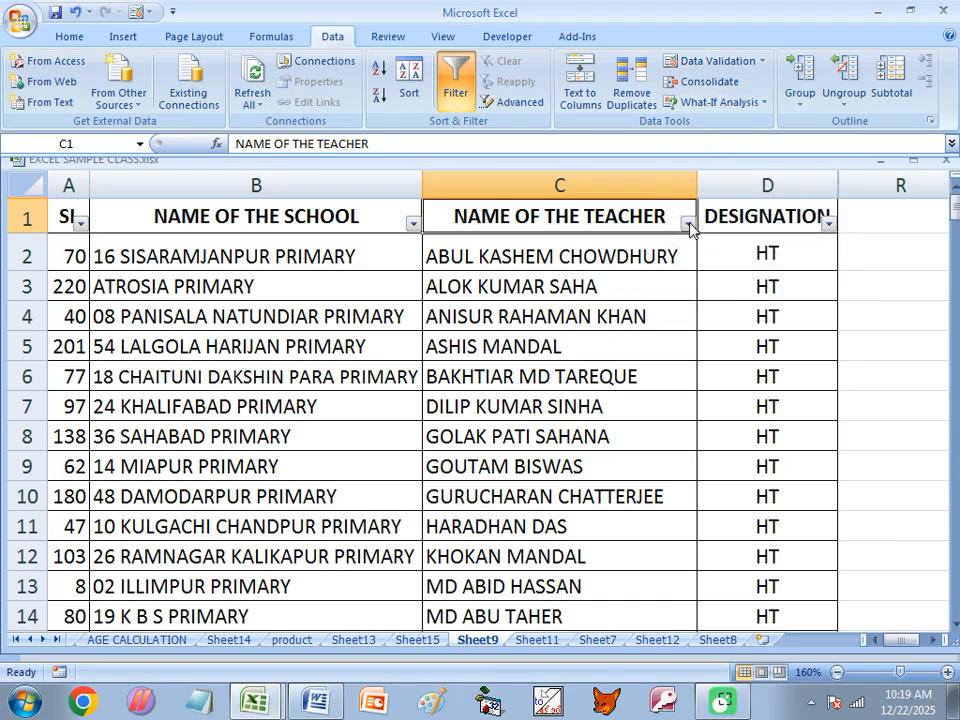
- Filter the NAME OF THE TEACHER column to names that end with A
{"action": "left_click", "coordinate": [688, 224]}
{"action": "mouse_move", "coordinate": [477, 355]}
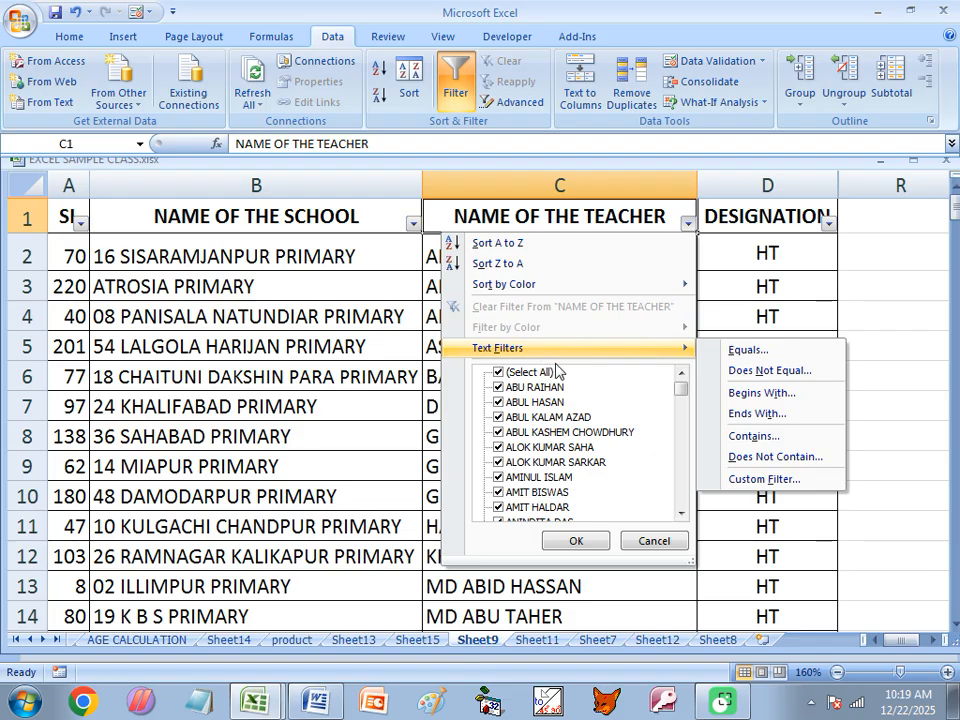
{"action": "left_click", "coordinate": [760, 414]}
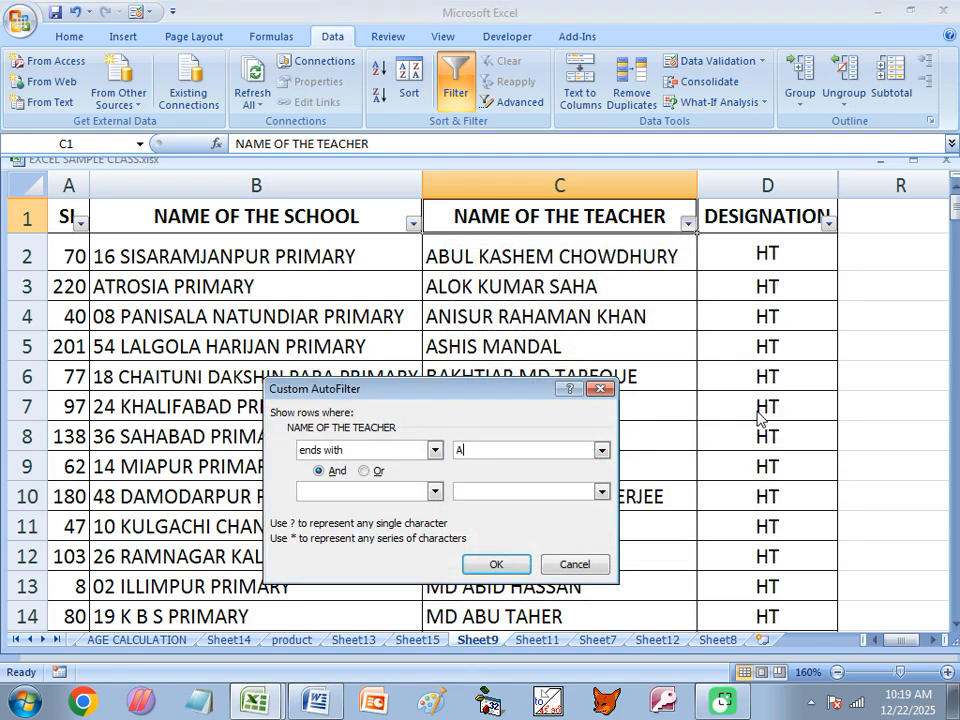
{"action": "type", "text": "A"}
{"action": "left_click", "coordinate": [494, 563]}
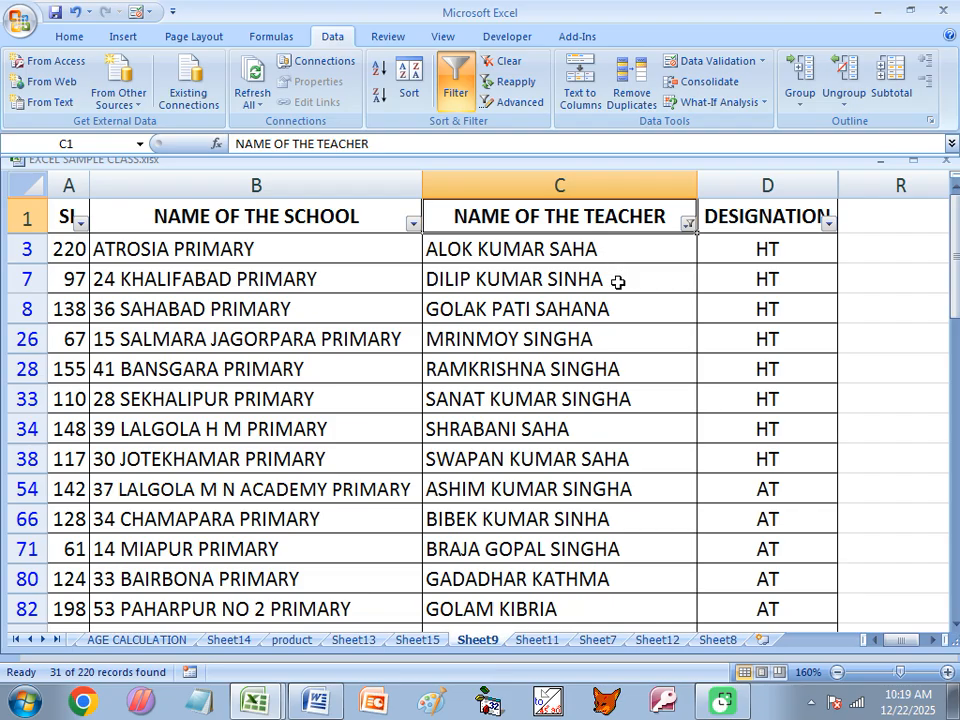
- Examine the filtered teacher list down to its last row, checking the final letters of the names
{"action": "scroll", "coordinate": [635, 360], "scroll_direction": "down", "scroll_amount": 2}
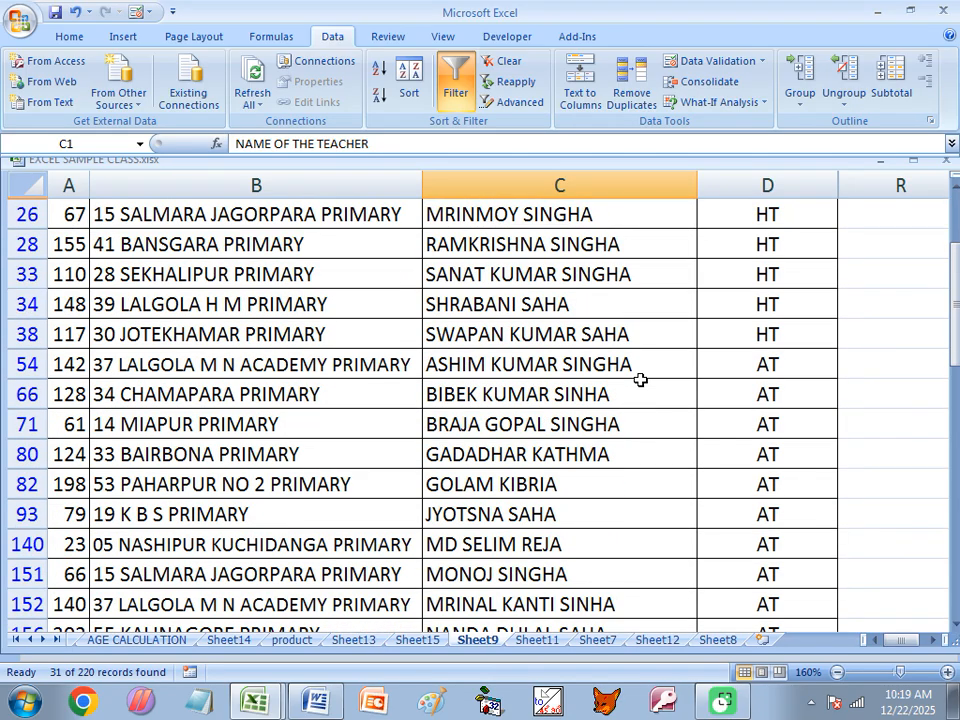
{"action": "scroll", "coordinate": [640, 380], "scroll_direction": "down", "scroll_amount": 3}
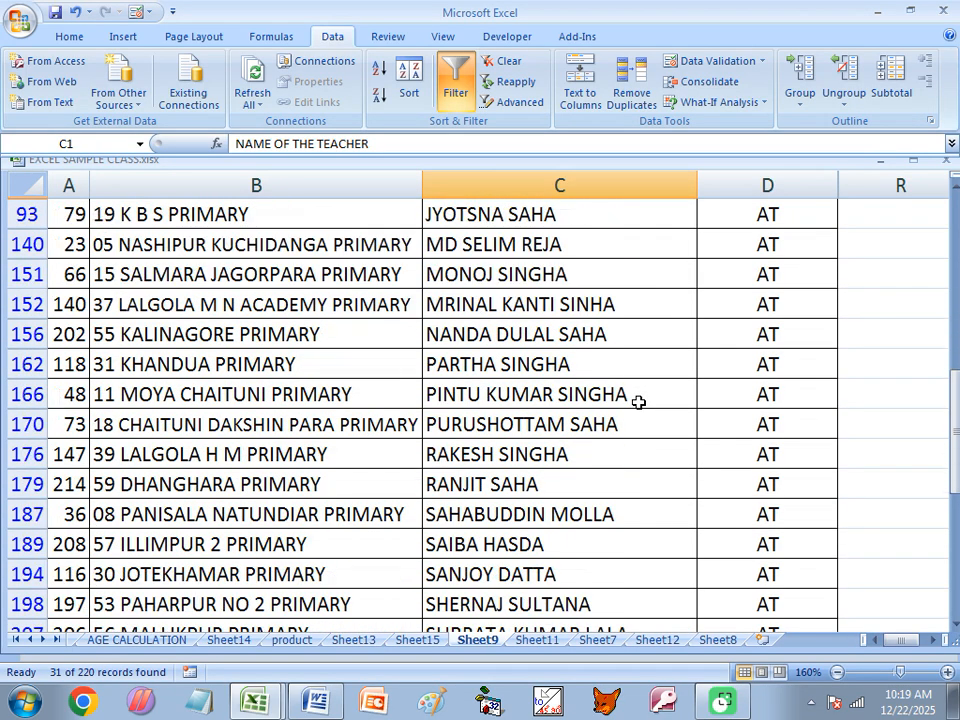
{"action": "scroll", "coordinate": [638, 400], "scroll_direction": "down", "scroll_amount": 2}
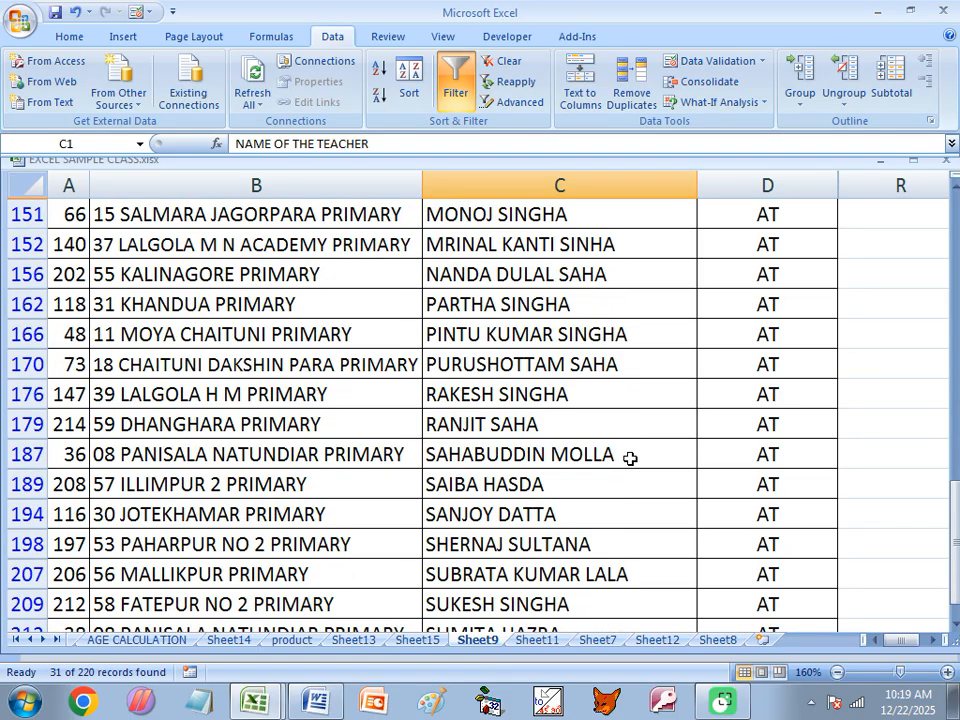
{"action": "left_click", "coordinate": [629, 457]}
{"action": "left_click", "coordinate": [681, 514]}
{"action": "left_click", "coordinate": [590, 491]}
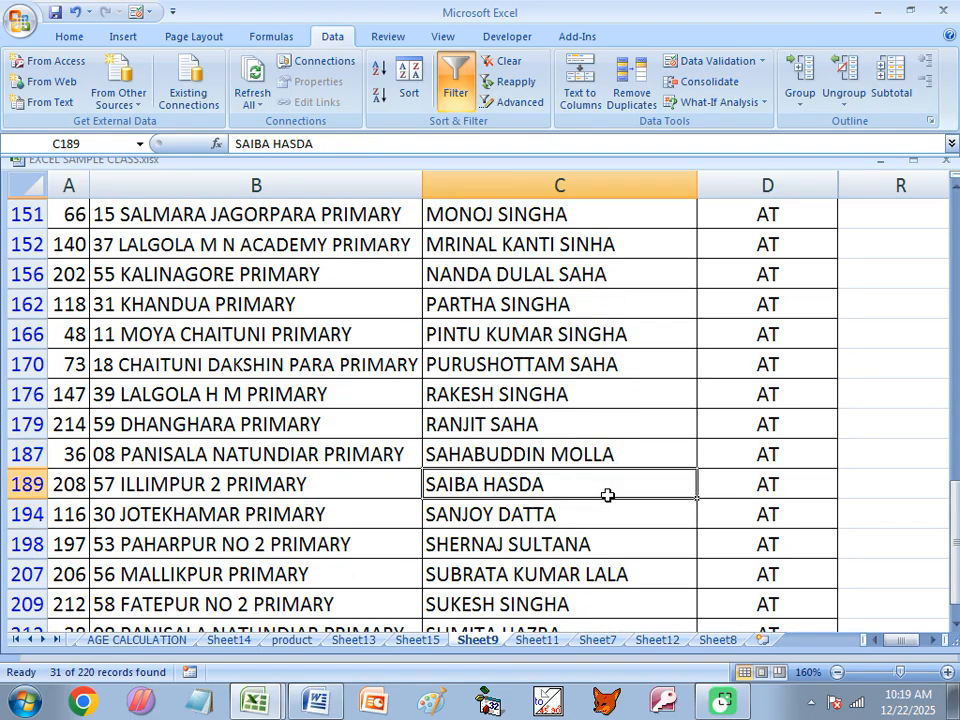
{"action": "scroll", "coordinate": [606, 496], "scroll_direction": "down", "scroll_amount": 1}
{"action": "left_click", "coordinate": [645, 453]}
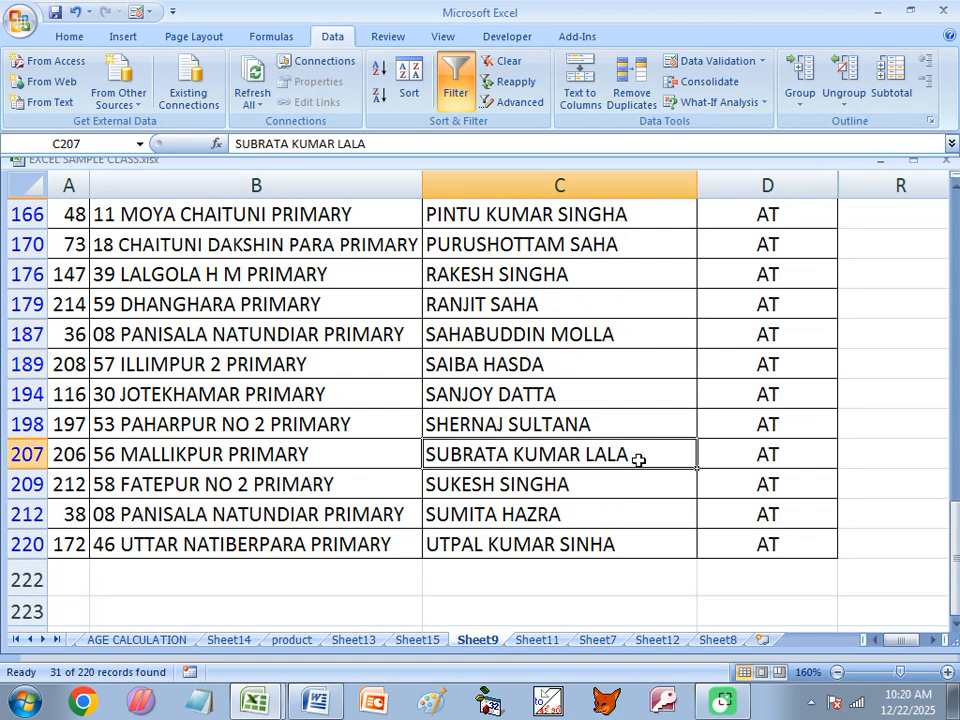
{"action": "left_click", "coordinate": [586, 510]}
{"action": "left_click", "coordinate": [640, 538]}
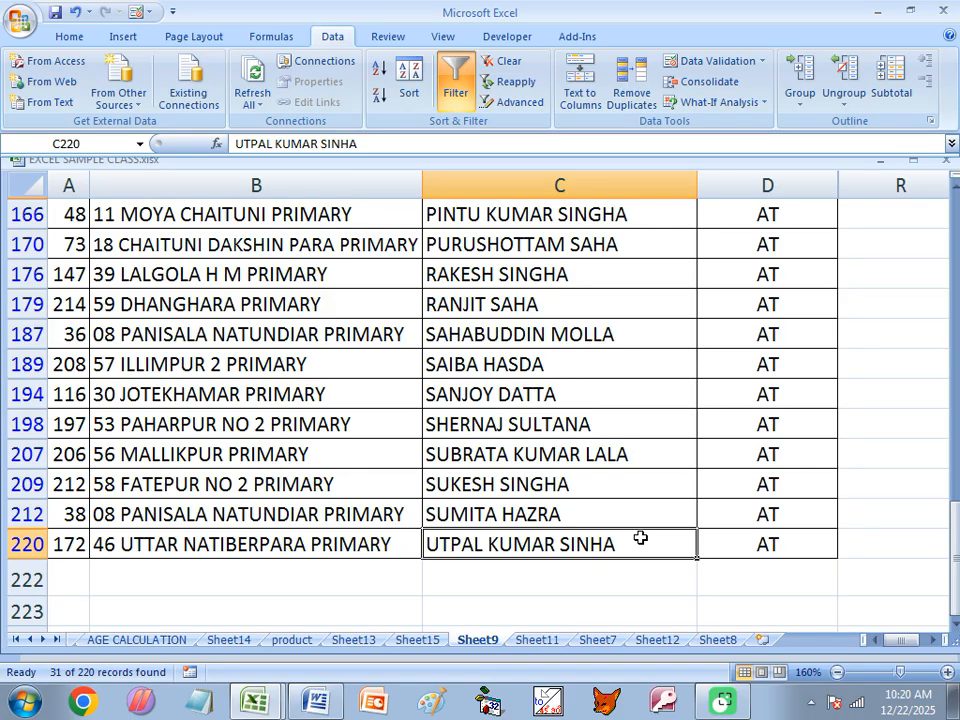
{"action": "scroll", "coordinate": [641, 403], "scroll_direction": "up", "scroll_amount": 6}
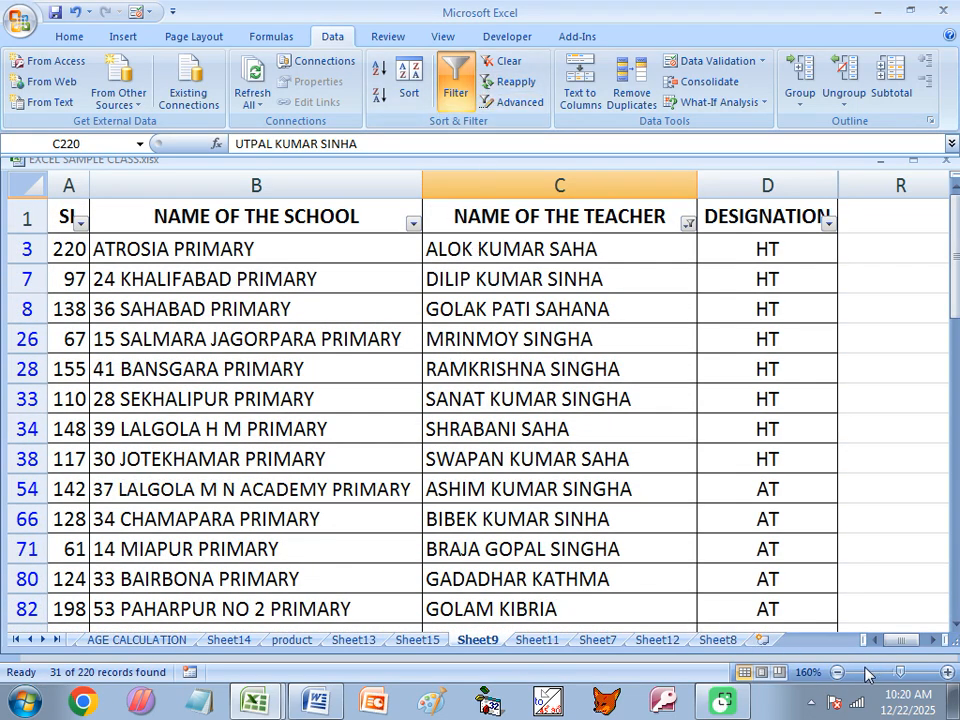
- Restore the full teacher list by selecting all values in the NAME OF THE TEACHER filter
{"action": "left_click", "coordinate": [688, 224]}
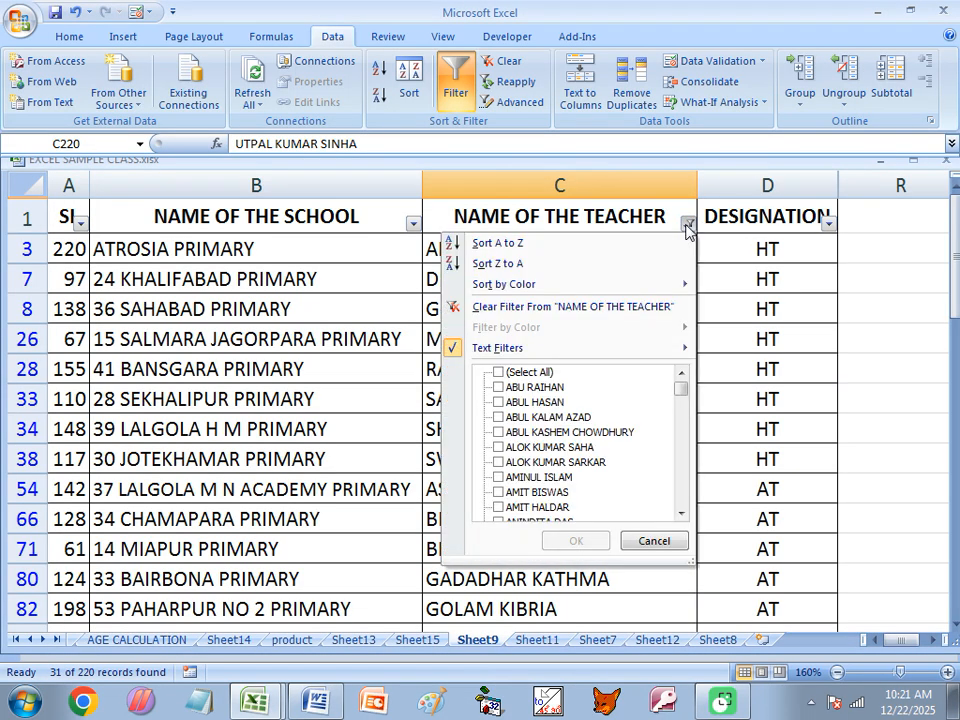
{"action": "left_click", "coordinate": [499, 372]}
{"action": "left_click", "coordinate": [576, 540]}
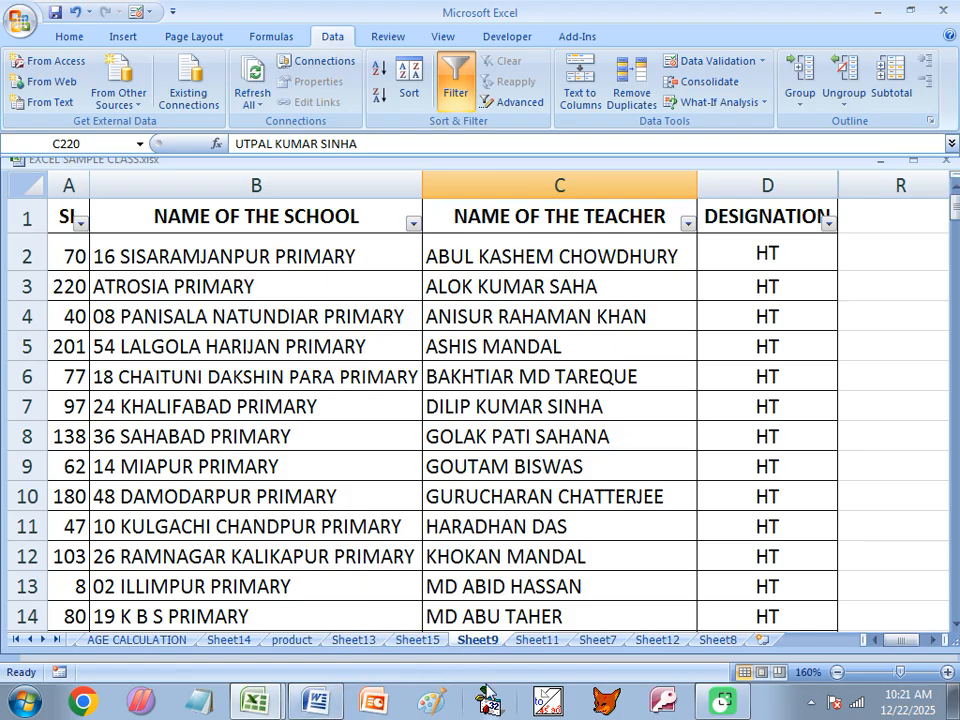
- Switch to the class notes in Class of CITA.docx in Word
{"action": "left_click", "coordinate": [316, 702]}
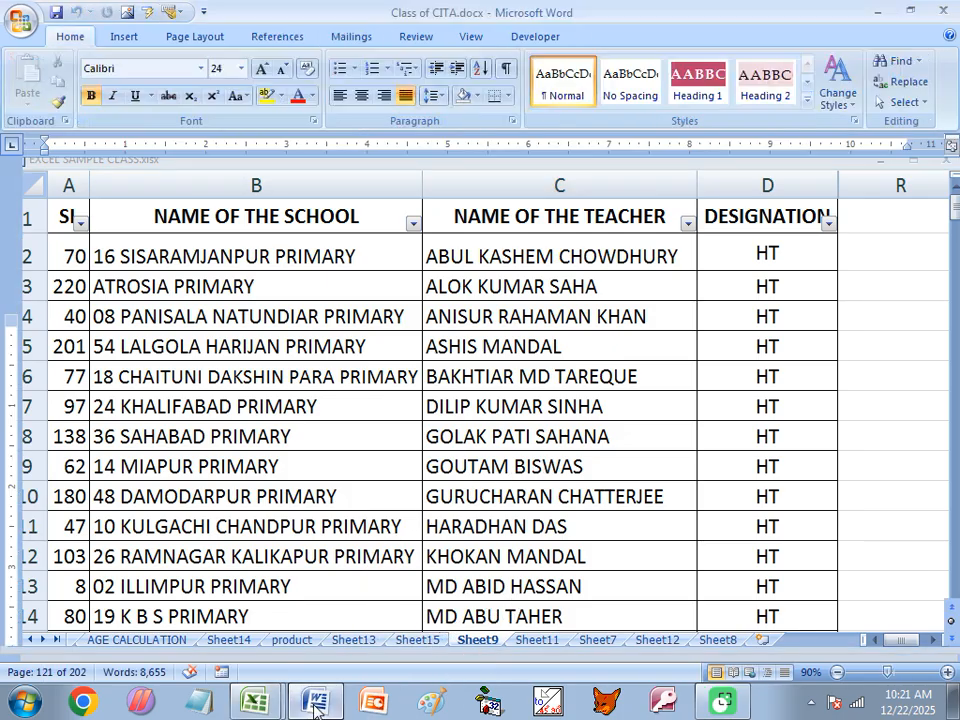